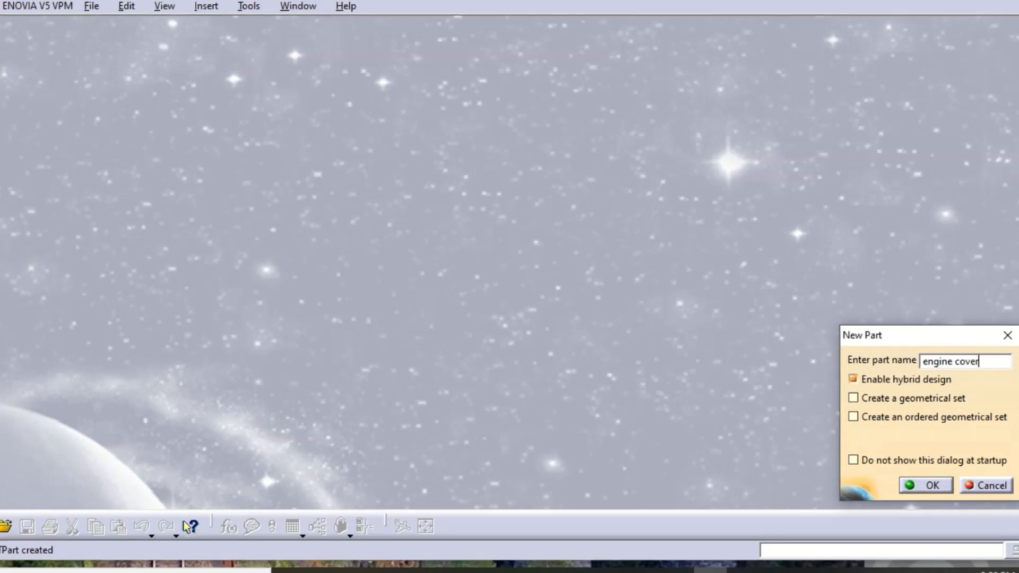
Create the new part named engine cover and open a sketch on the xy plane
key(Return)
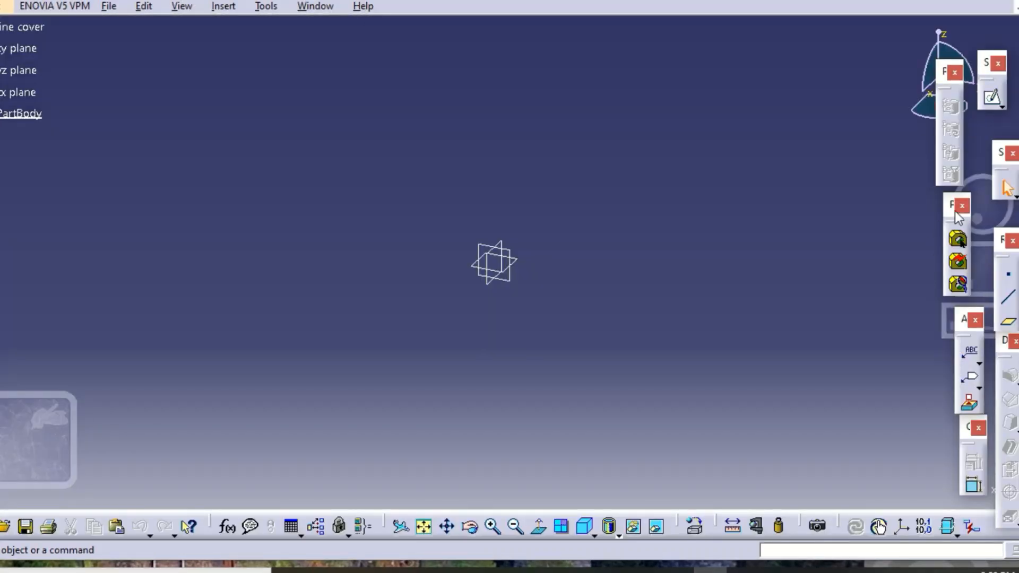
click(990, 99)
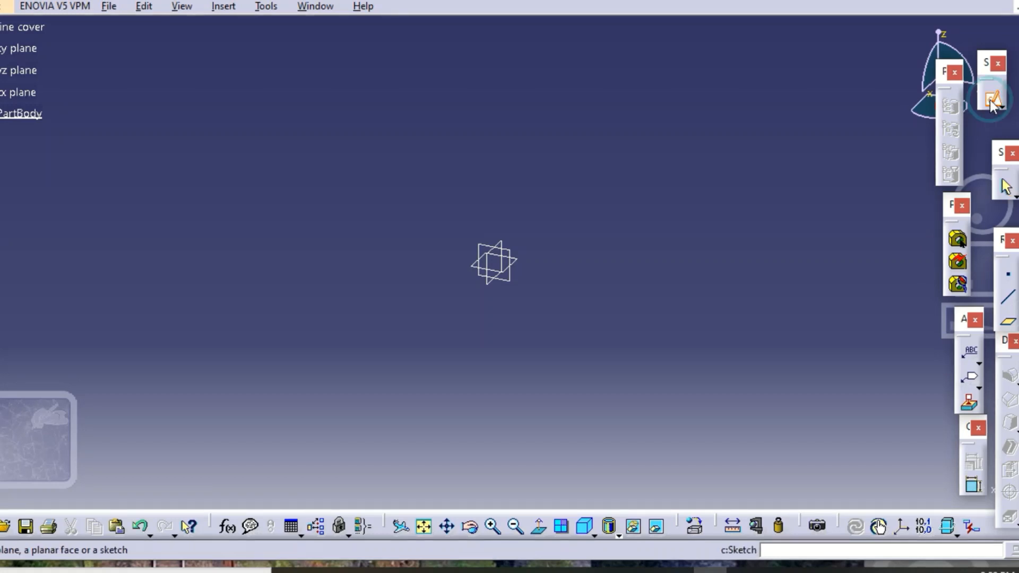
click(14, 51)
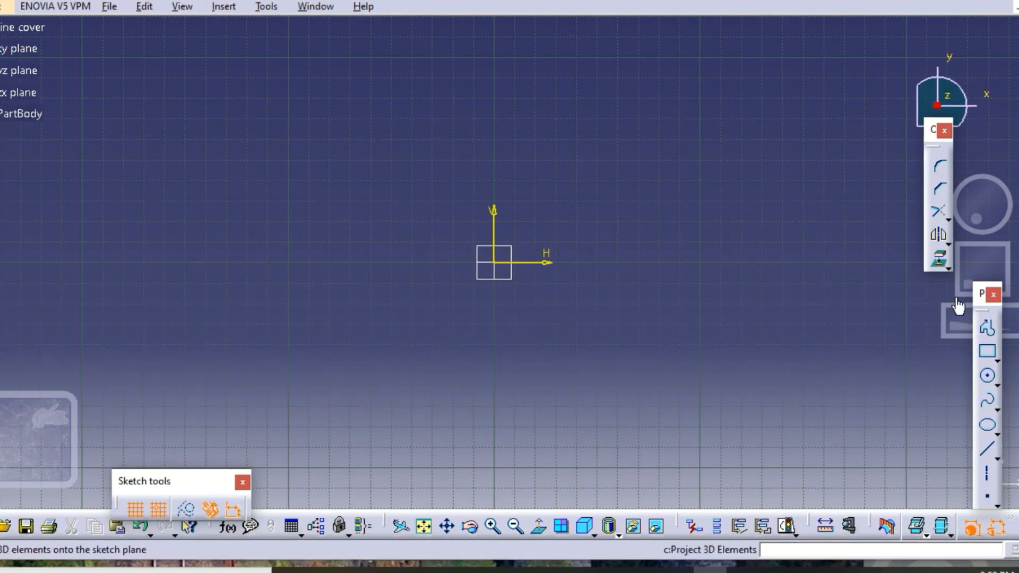
Draw a closed rectangular line profile from the origin, about 100 mm wide and 80 mm high, with its left side on the vertical axis
click(988, 327)
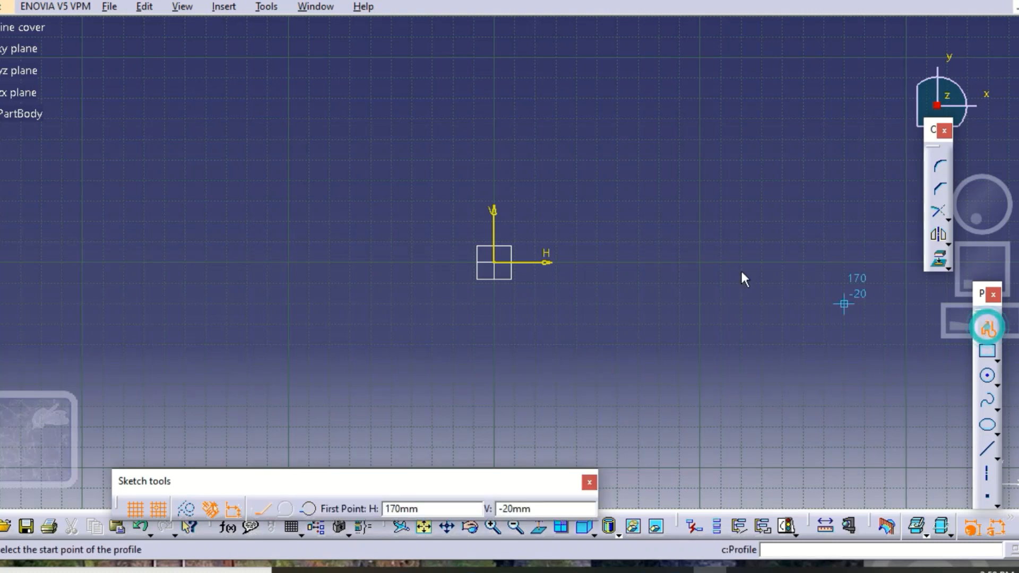
click(495, 96)
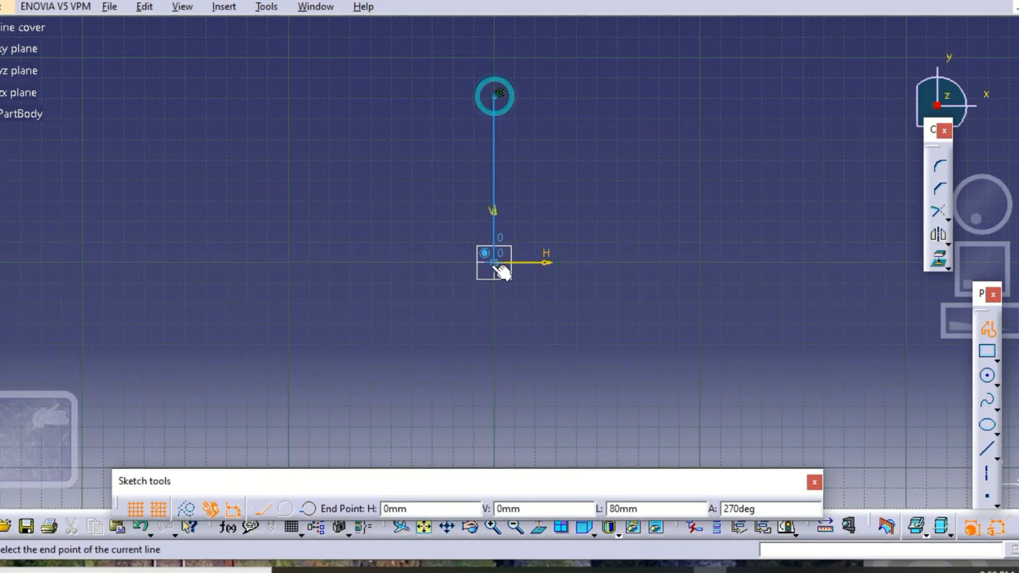
mouse_move(494, 263)
mouse_down()
mouse_move(682, 266)
mouse_move(645, 266)
mouse_move(527, 334)
mouse_move(320, 482)
mouse_up()
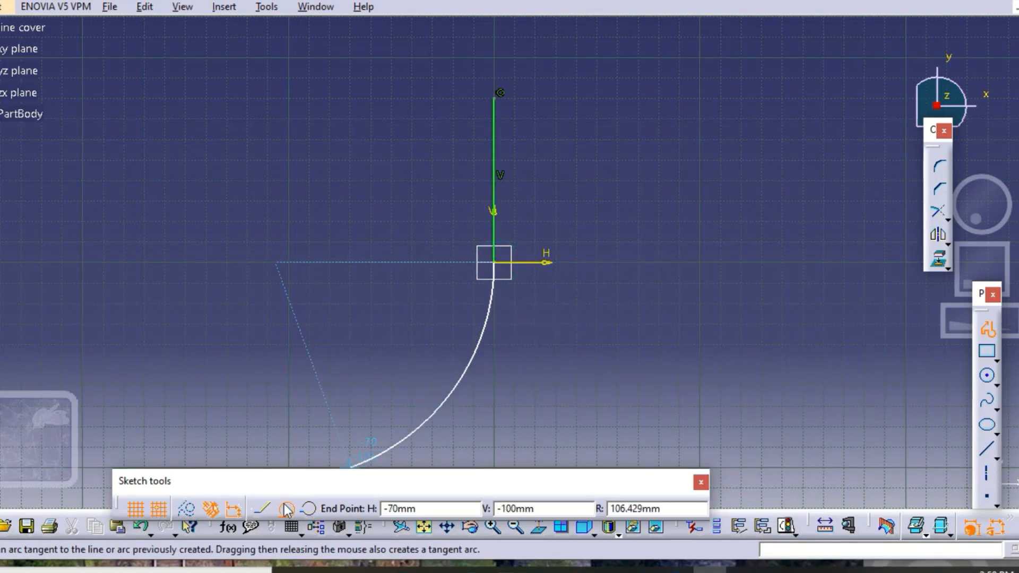
click(264, 509)
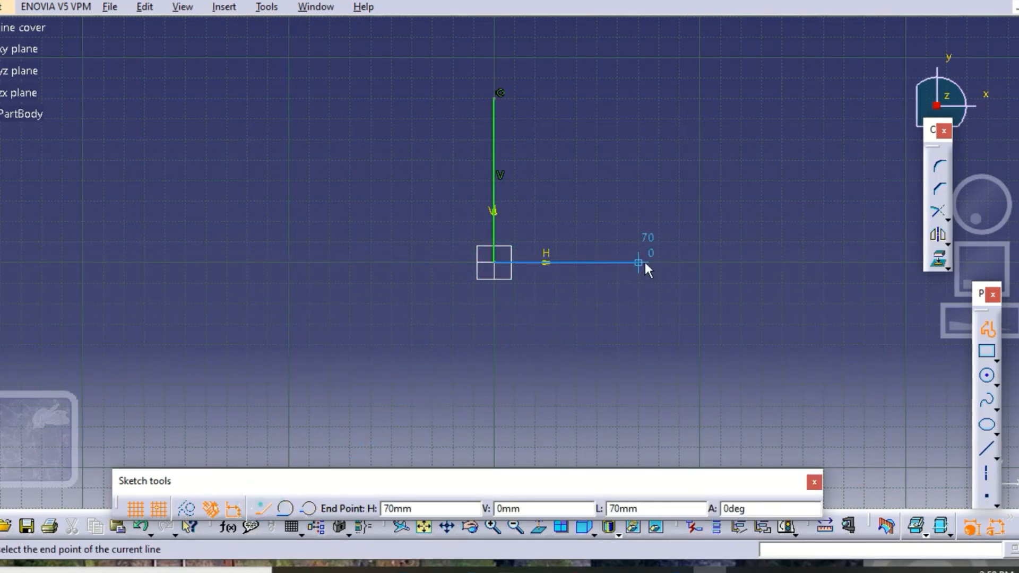
click(699, 261)
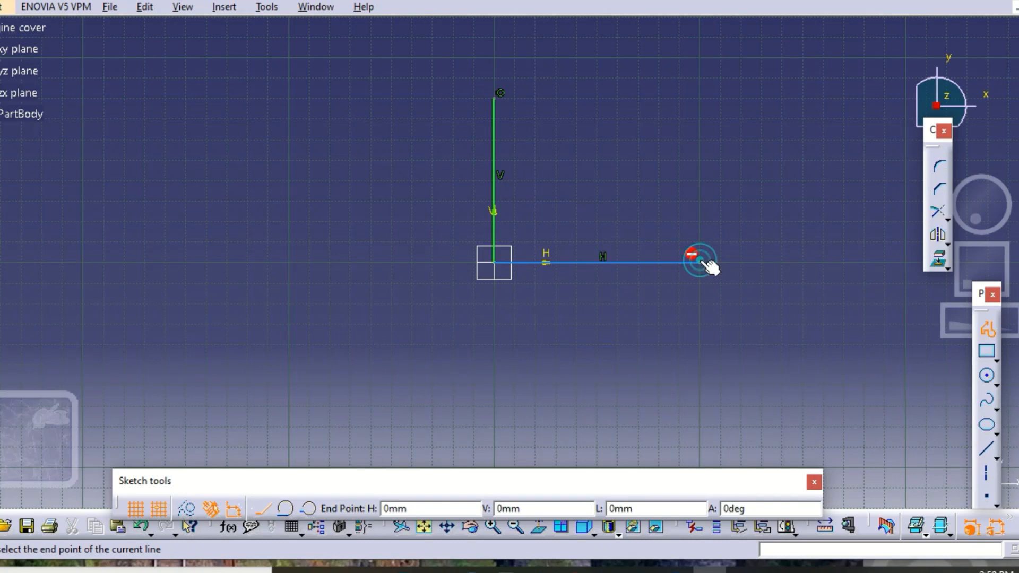
click(700, 99)
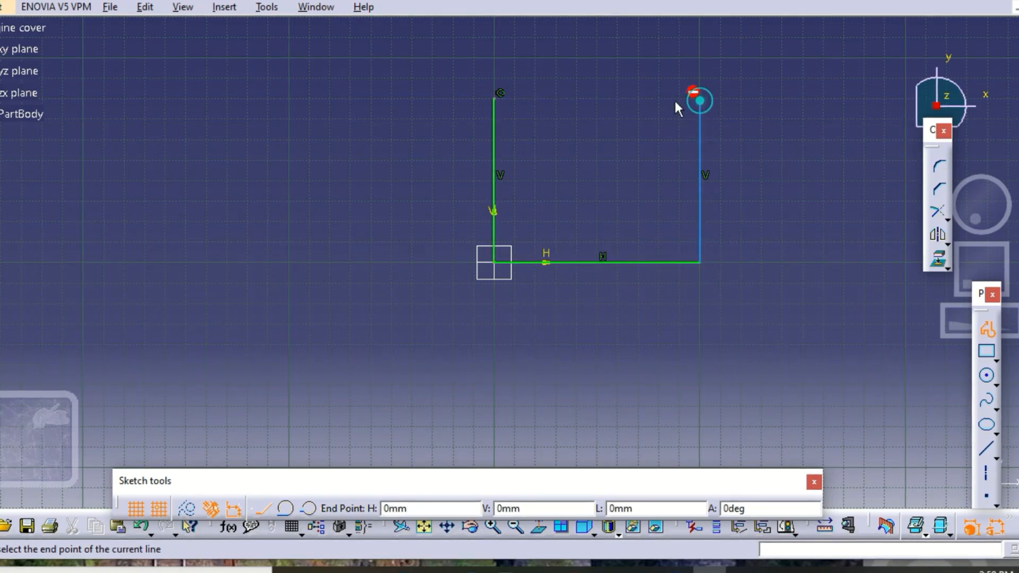
click(493, 100)
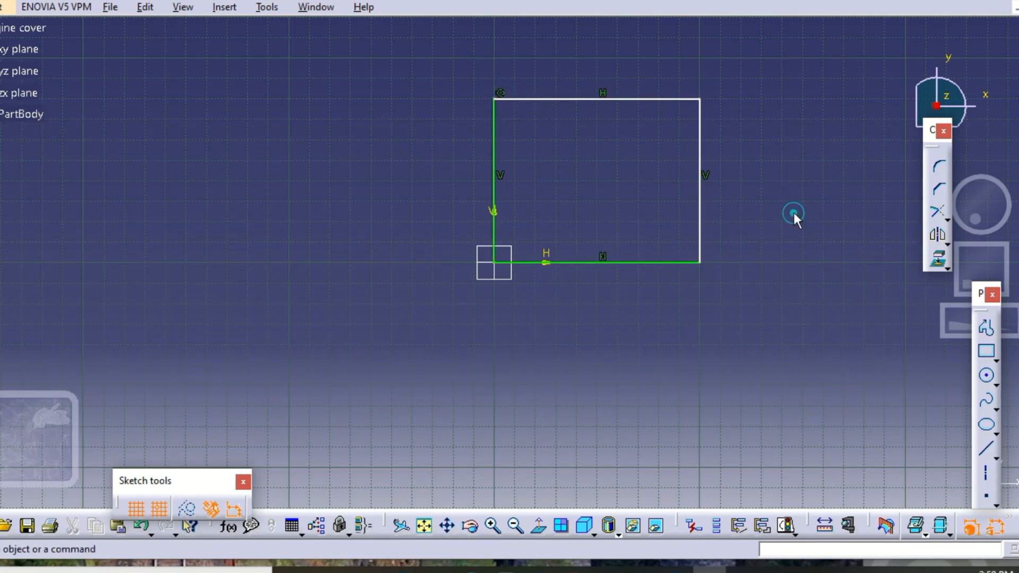
Round the rectangle's upper right corner with a radius of about 38 mm
click(937, 171)
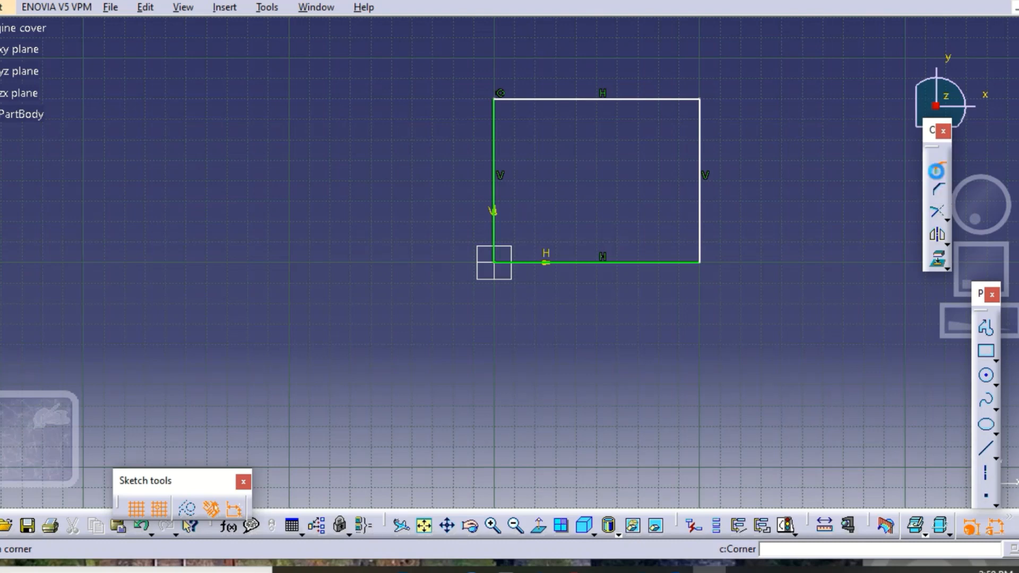
click(664, 98)
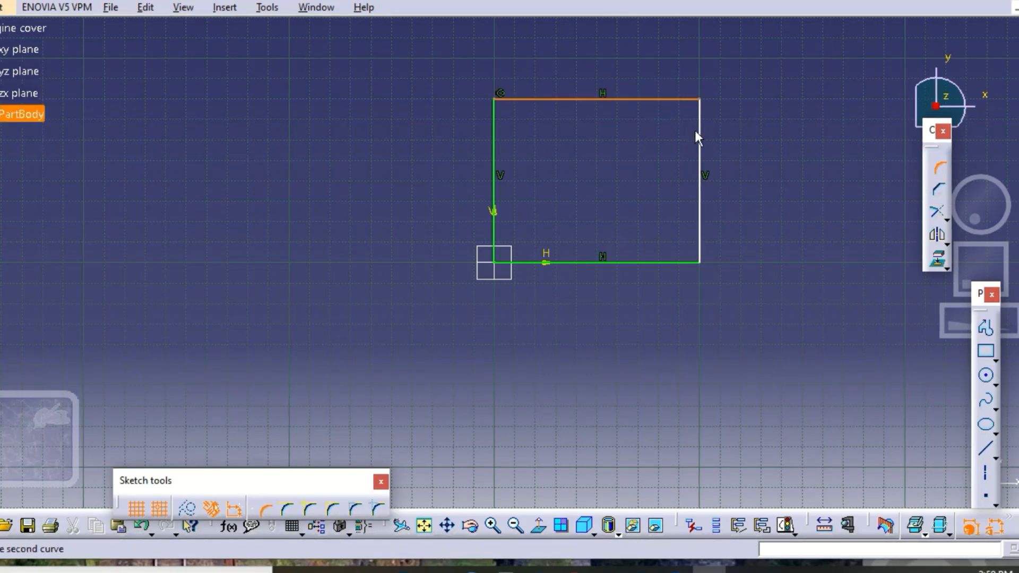
click(700, 135)
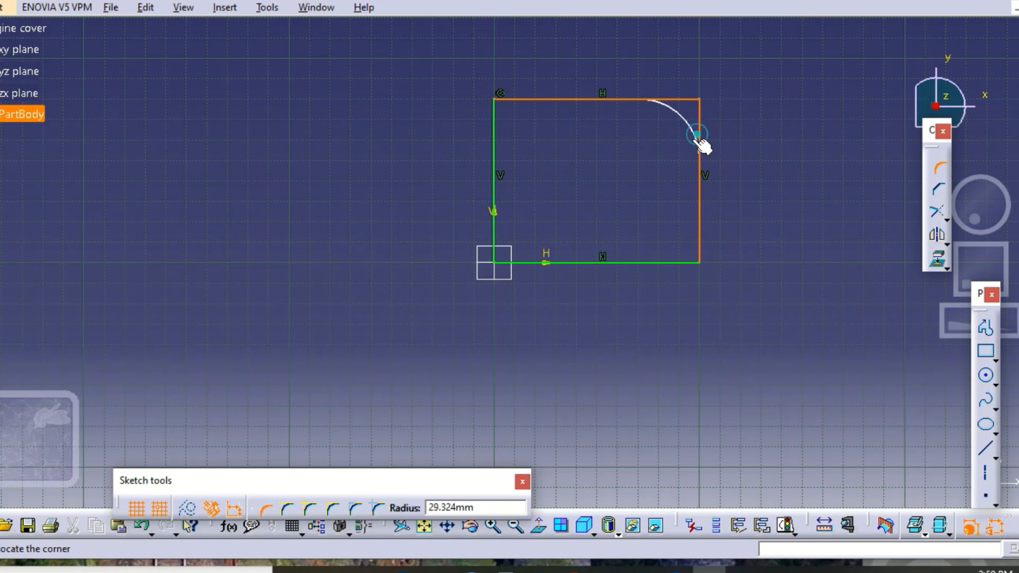
click(697, 142)
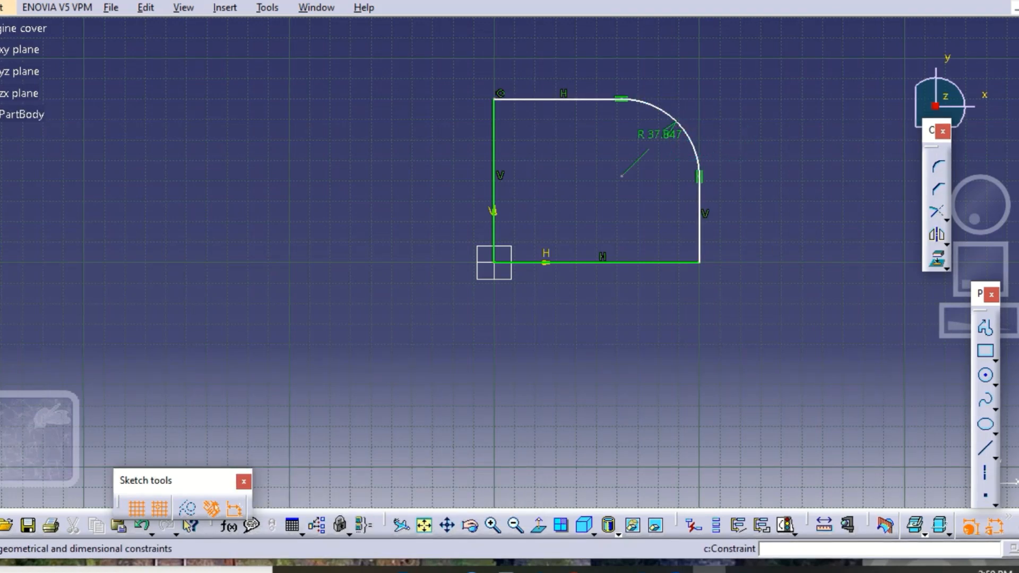
Dimension the profile's bottom line and set its length to 35 mm
click(1015, 336)
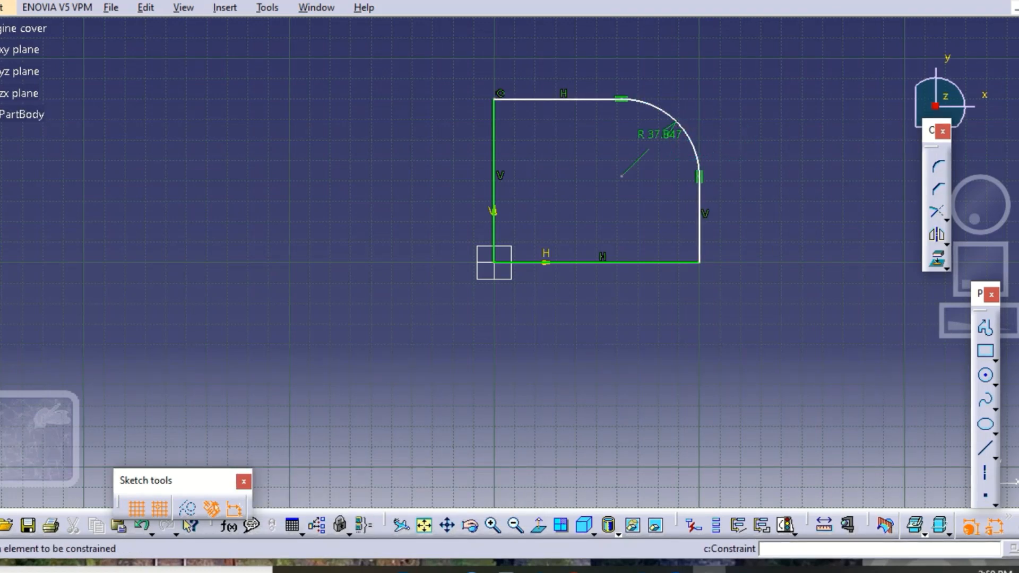
click(620, 262)
click(620, 323)
double_click(620, 323)
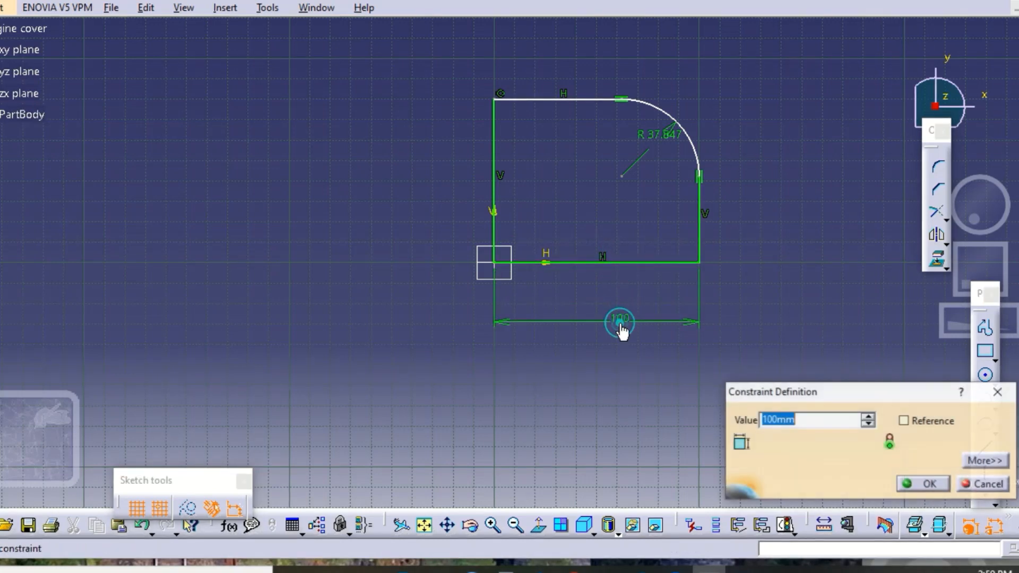
text(35)
key(Return)
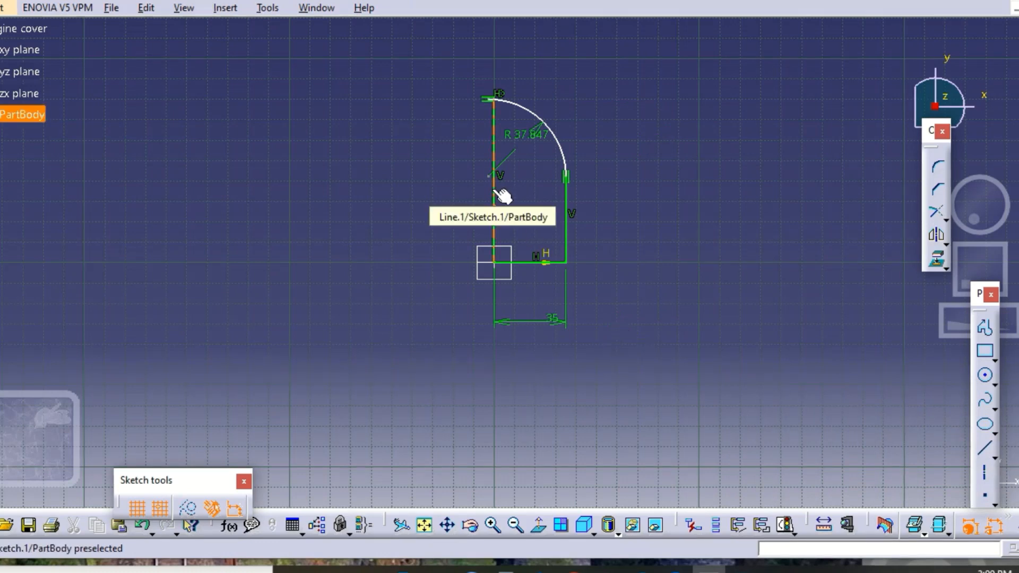
Dimension the profile's left vertical line and set its length to 25 mm
click(494, 189)
click(390, 207)
double_click(390, 199)
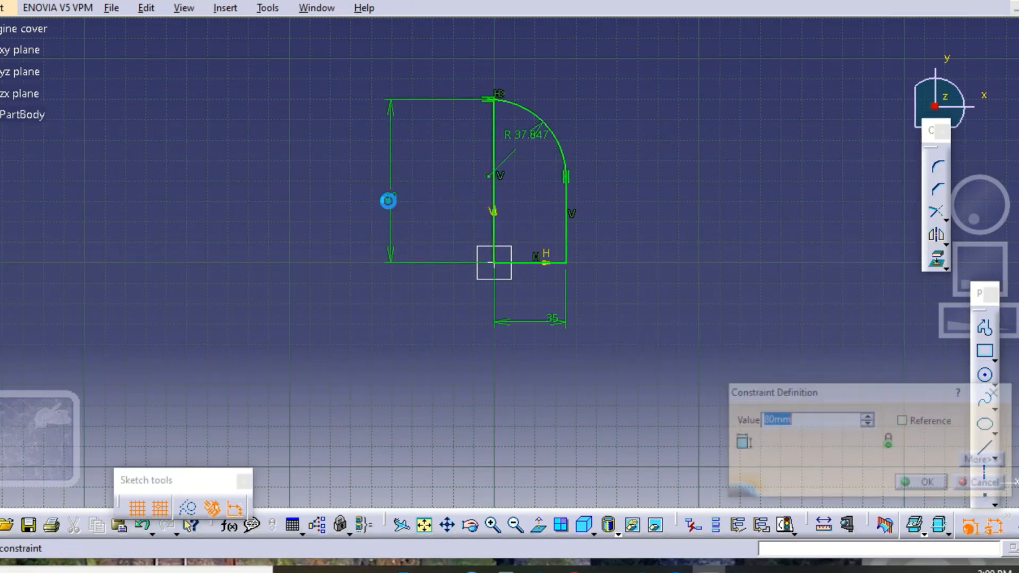
text(35)
key(Return)
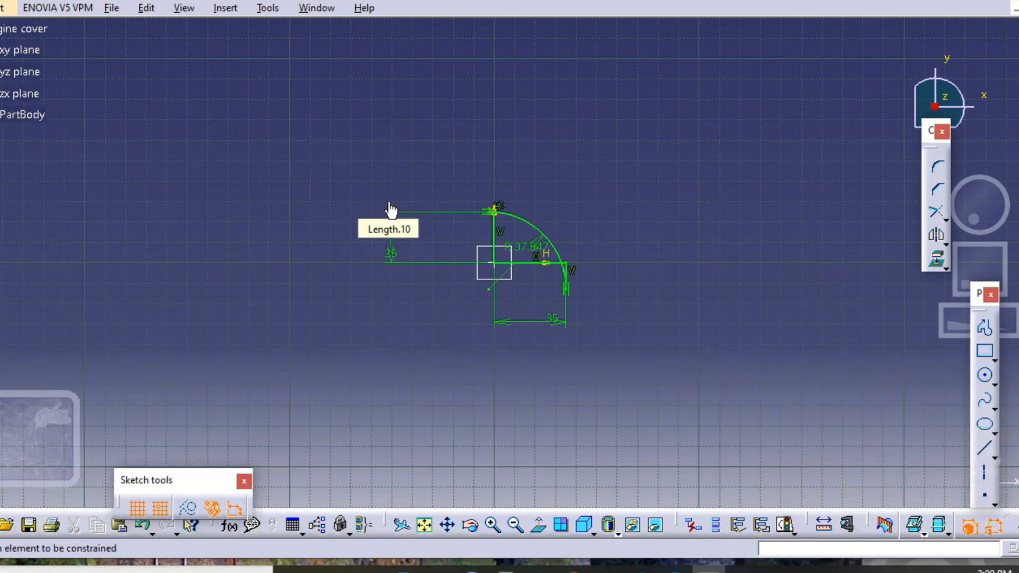
Set the rounded corner's radius to 10 mm and exit the sketch
double_click(529, 246)
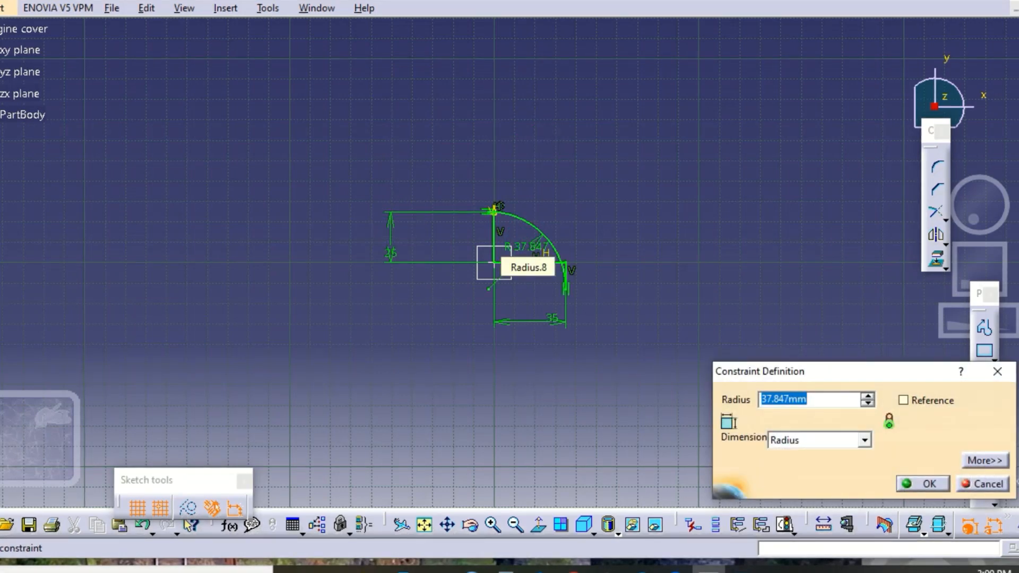
text(10)
key(Return)
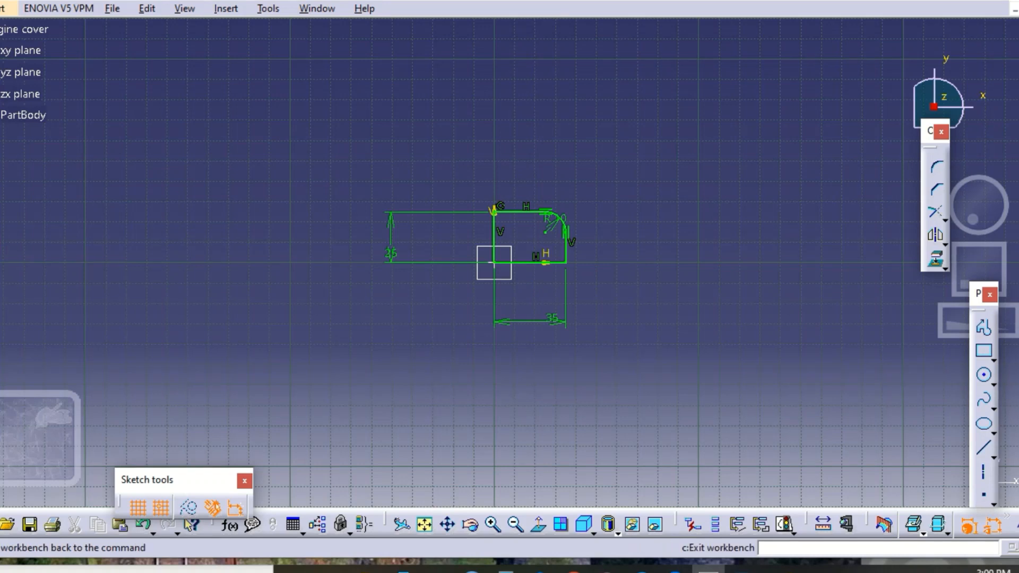
click(992, 524)
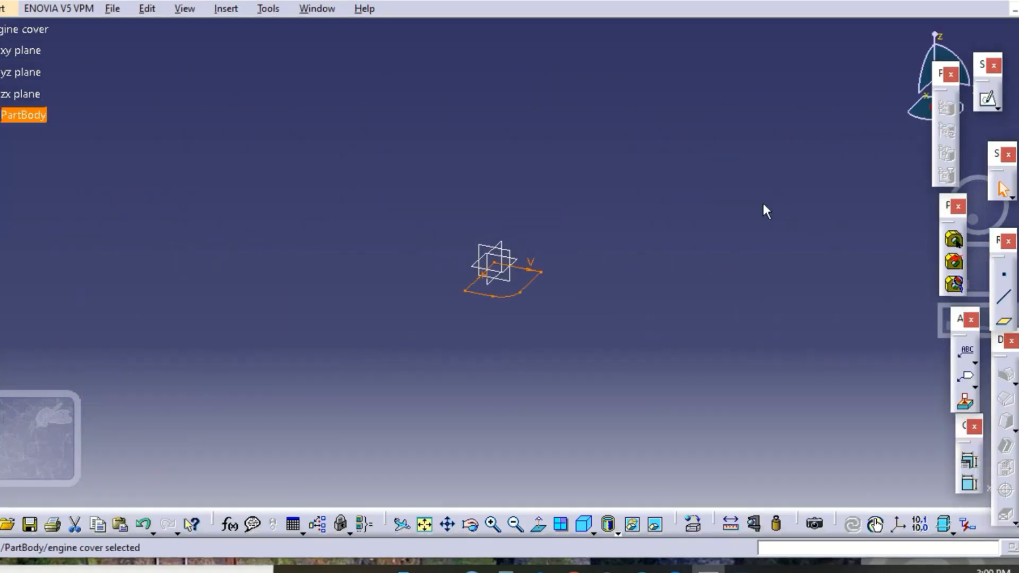
Revolve the sketch into a 360-degree shaft around its 25 mm line on the V axis
click(493, 525)
click(493, 525)
click(493, 526)
click(493, 526)
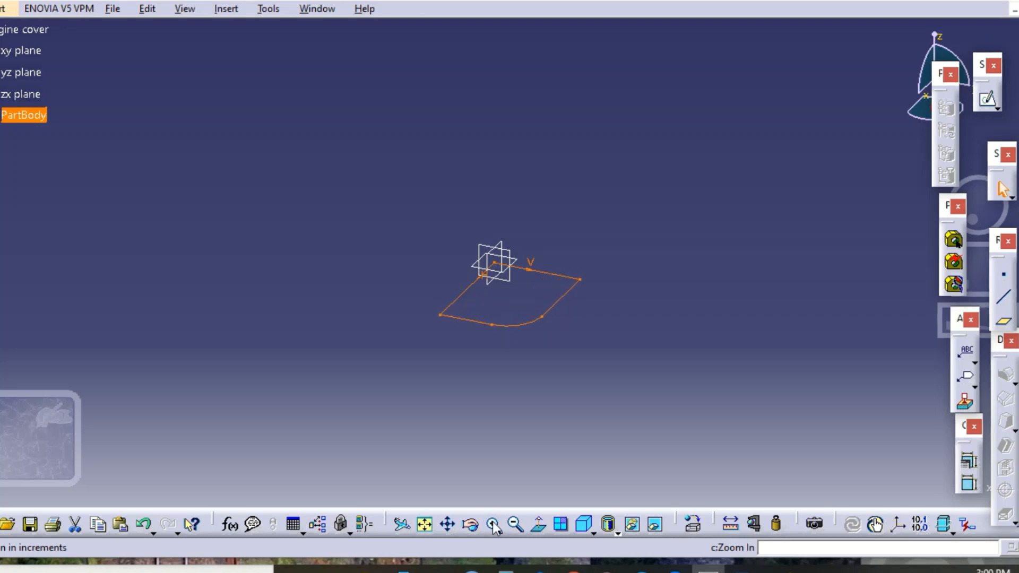
click(493, 525)
click(493, 525)
click(492, 525)
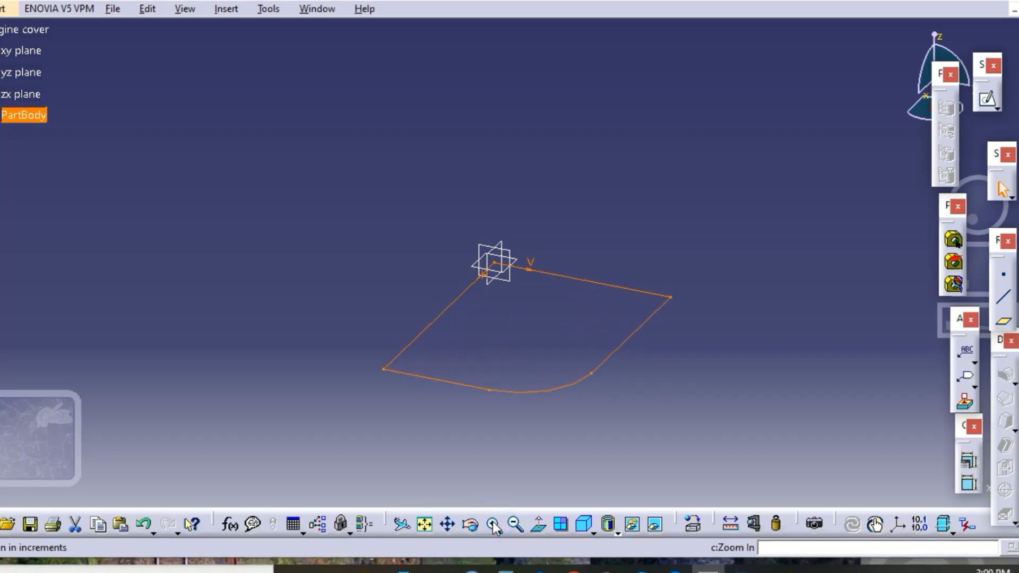
click(675, 422)
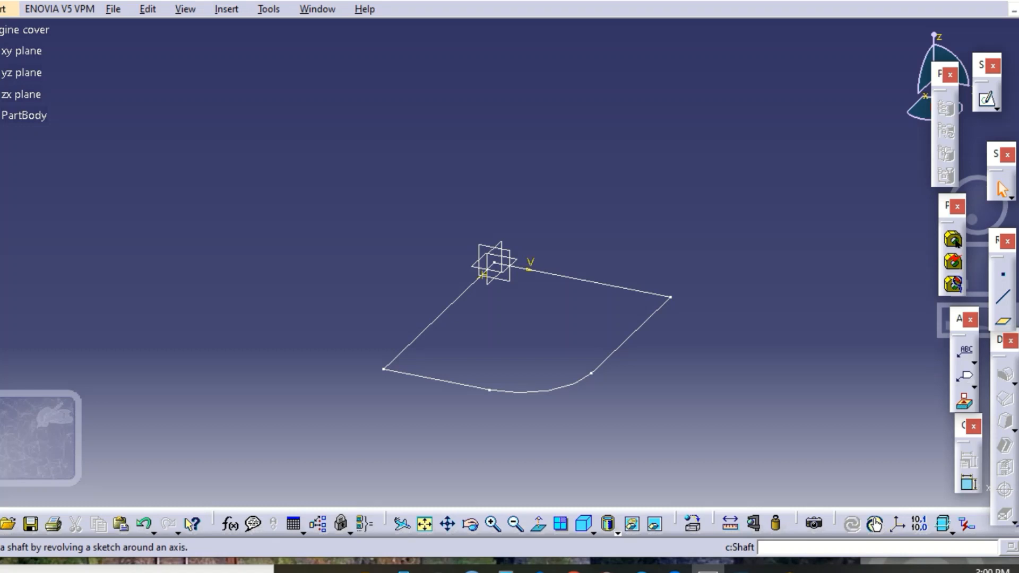
click(954, 241)
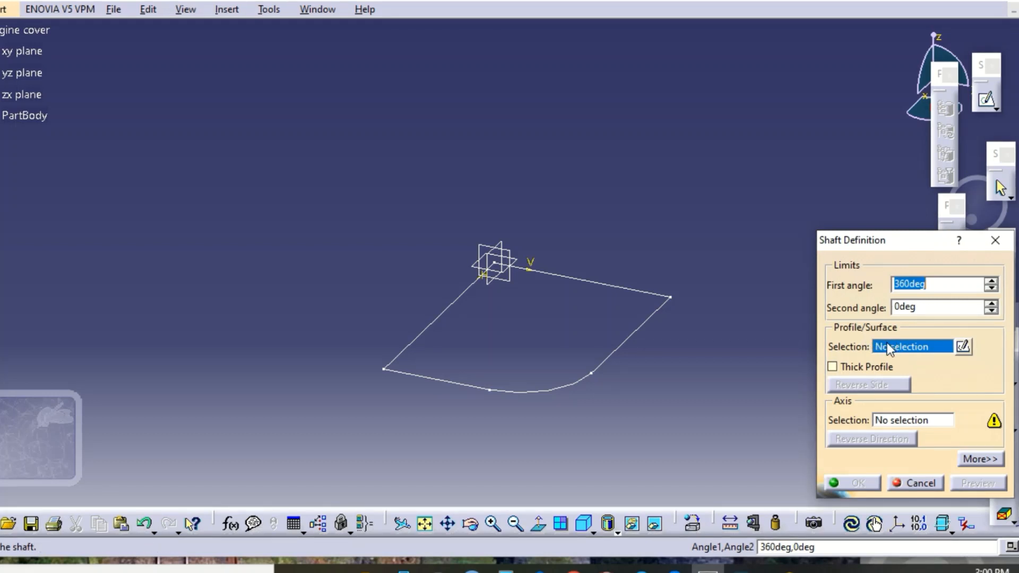
click(609, 370)
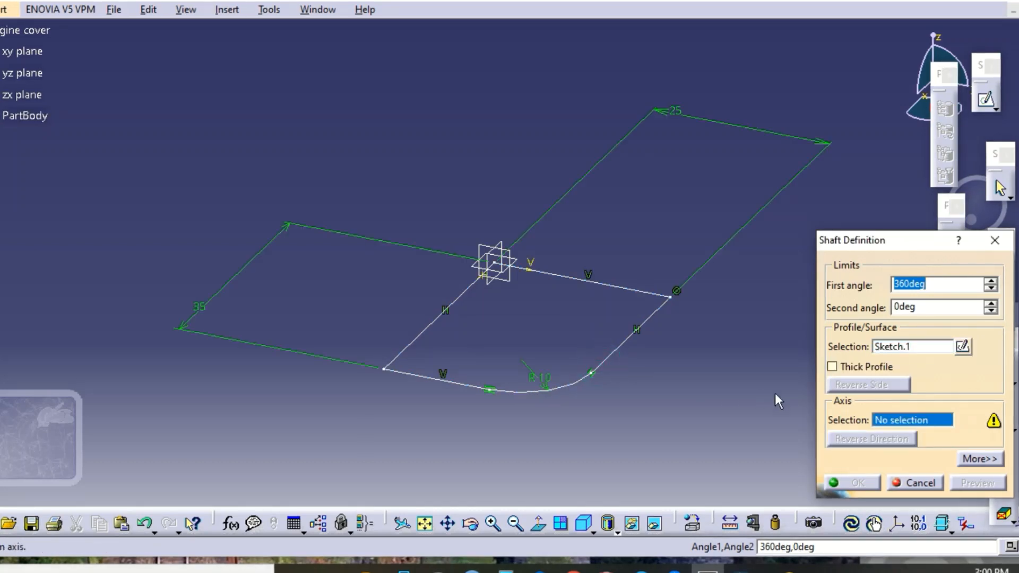
click(913, 420)
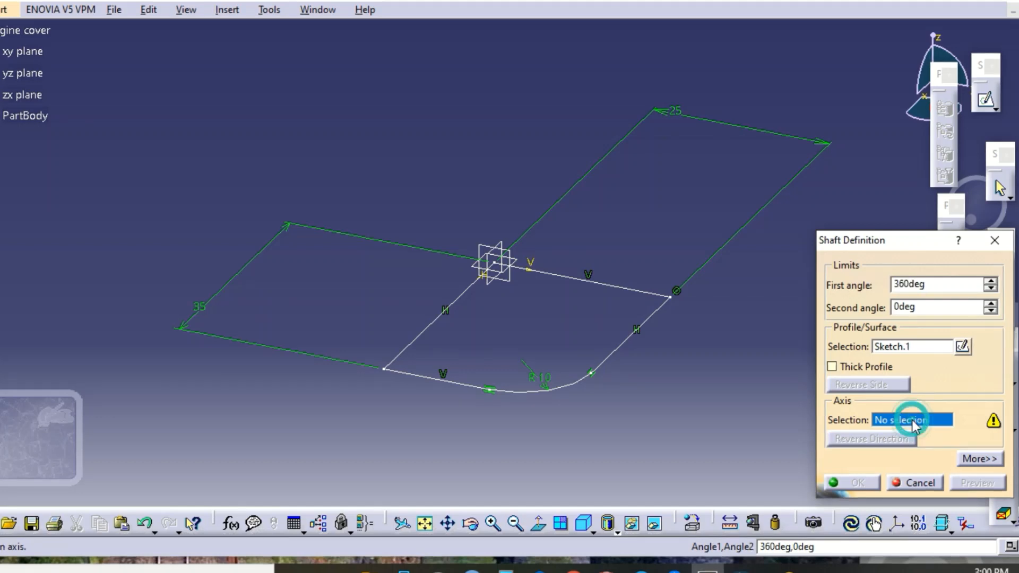
click(599, 286)
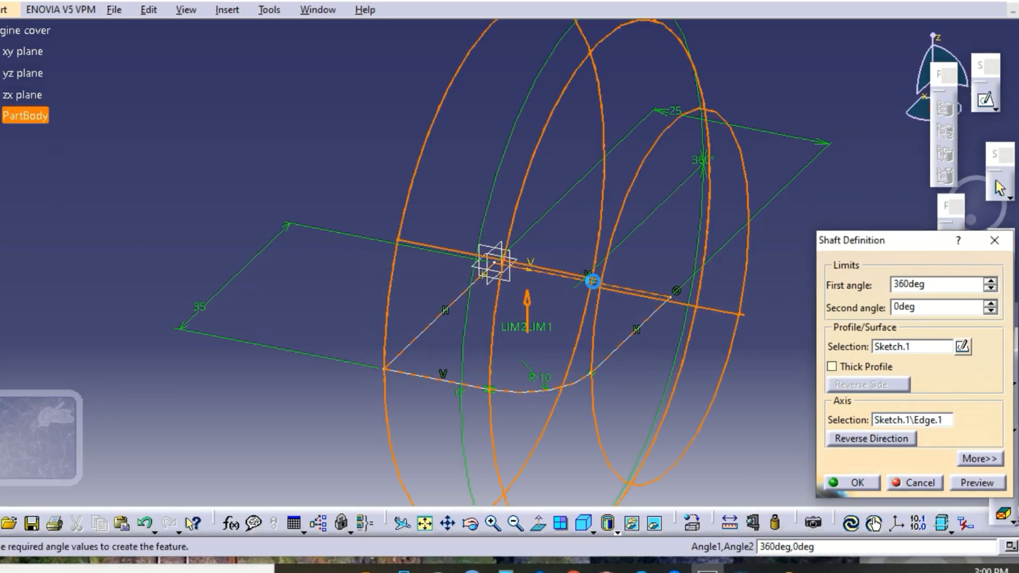
click(594, 283)
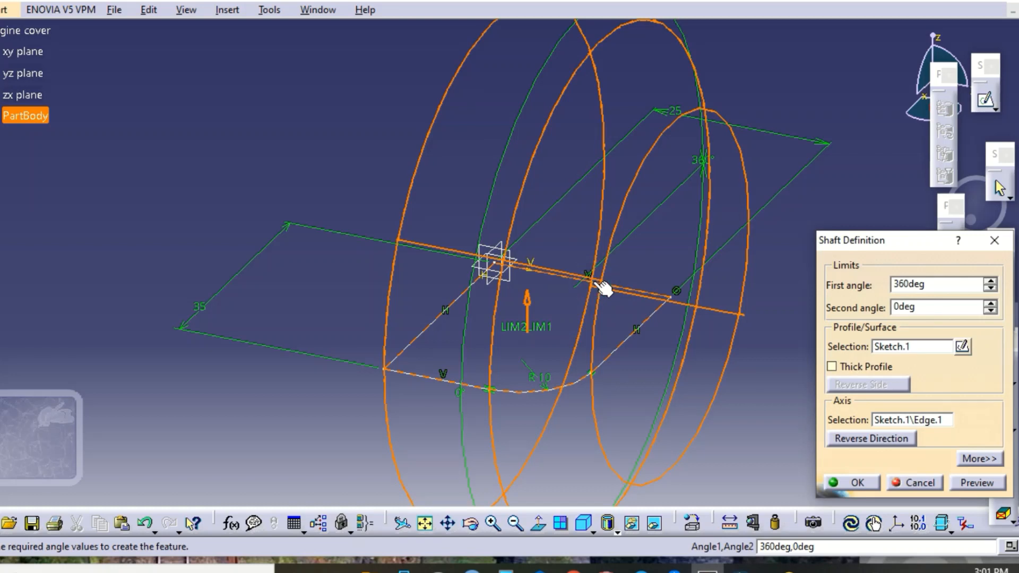
click(976, 483)
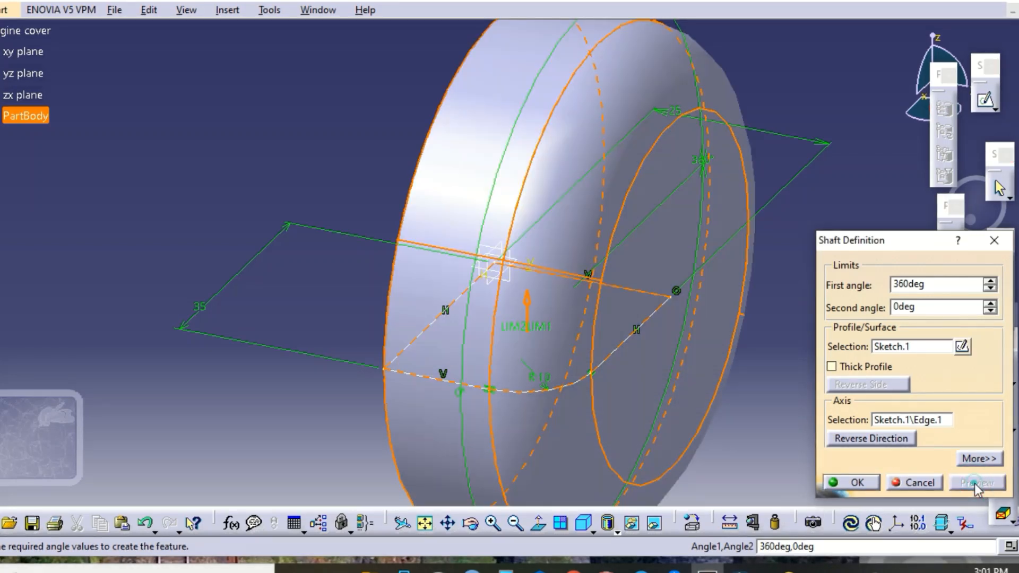
click(856, 483)
click(817, 393)
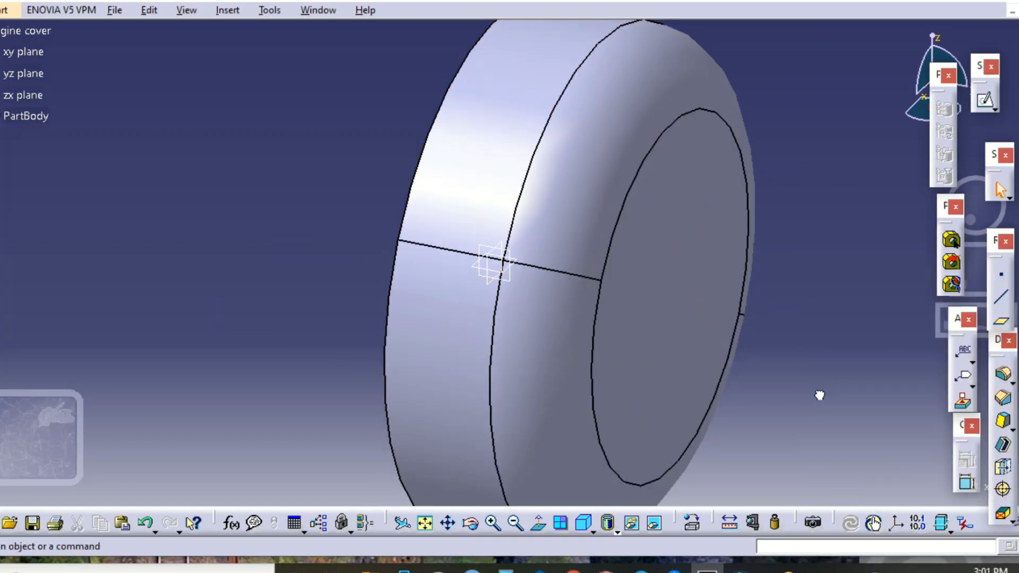
Shell the revolved body with a 2.5 mm inside thickness, removing its large flat circular face
click(470, 524)
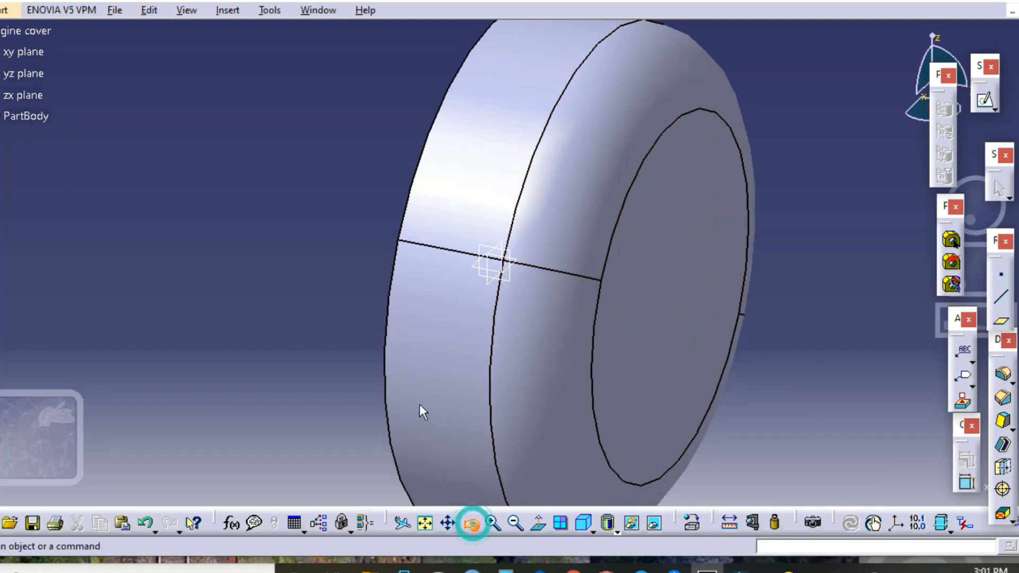
drag(418, 405, 739, 291)
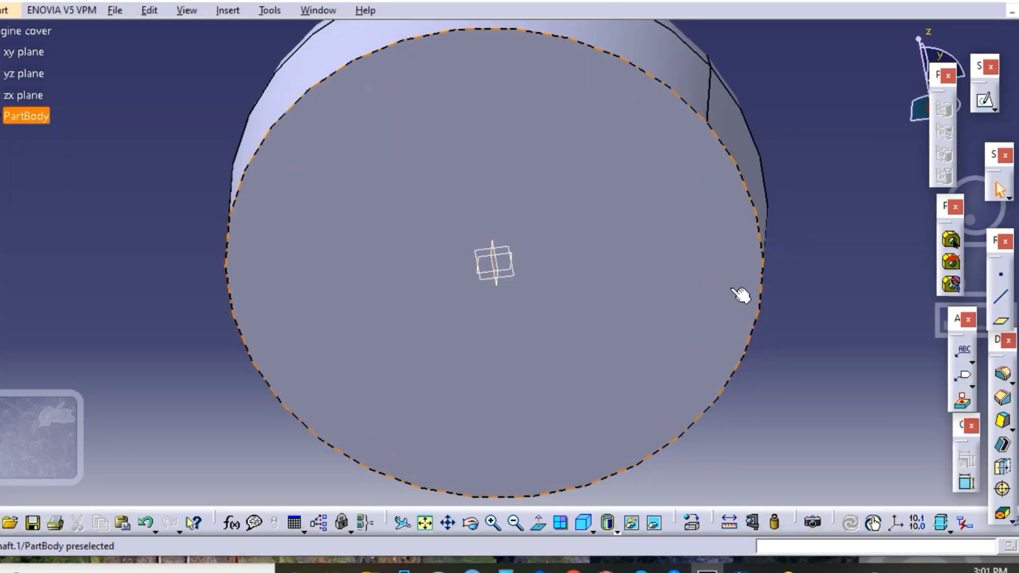
click(655, 310)
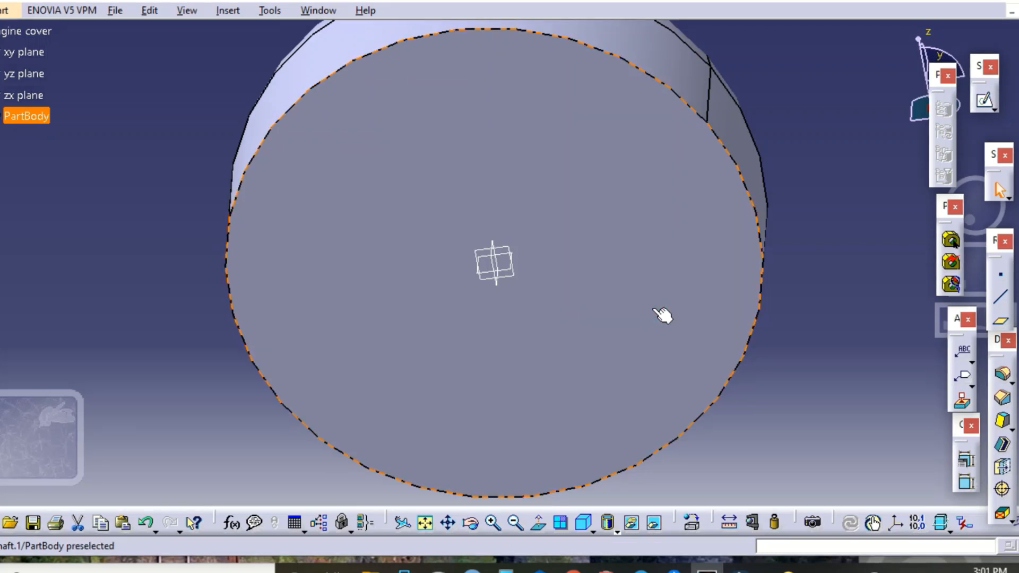
click(1003, 373)
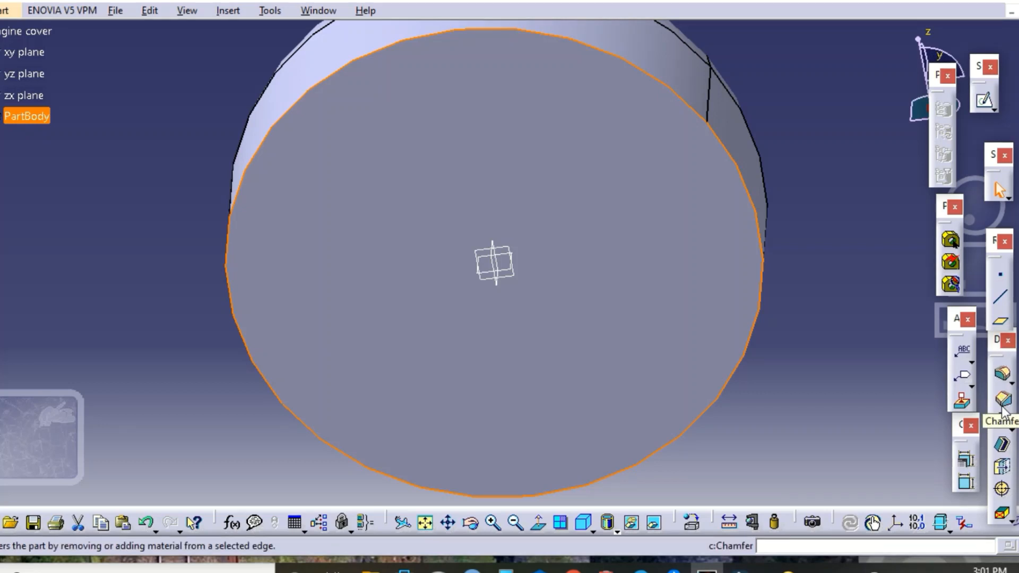
click(1003, 447)
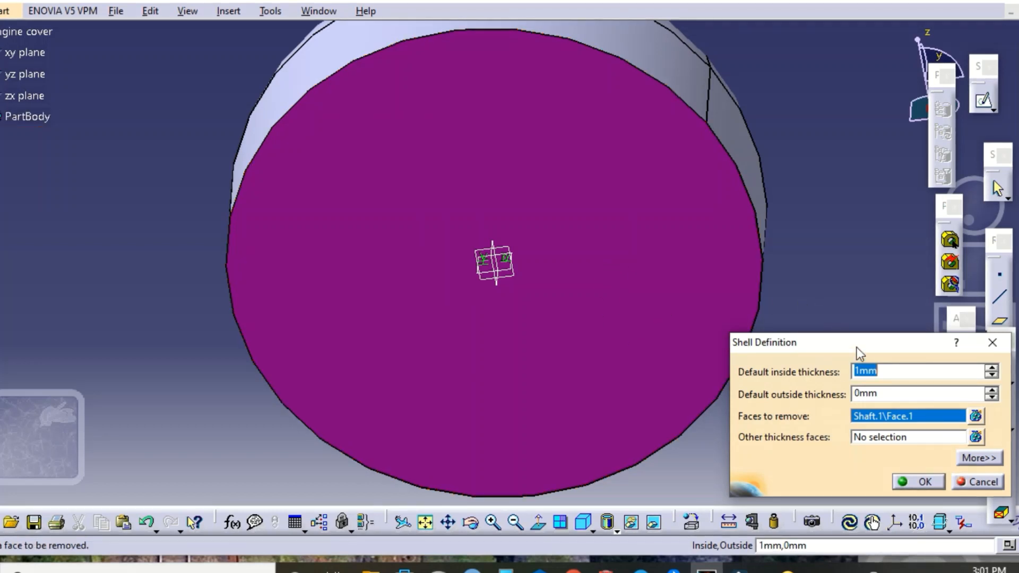
click(880, 373)
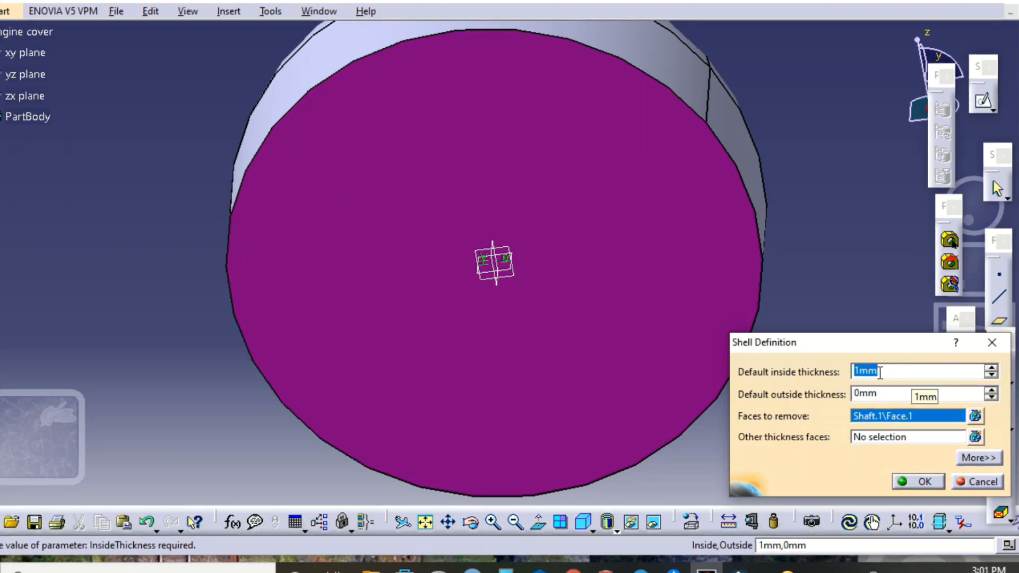
text(2.5)
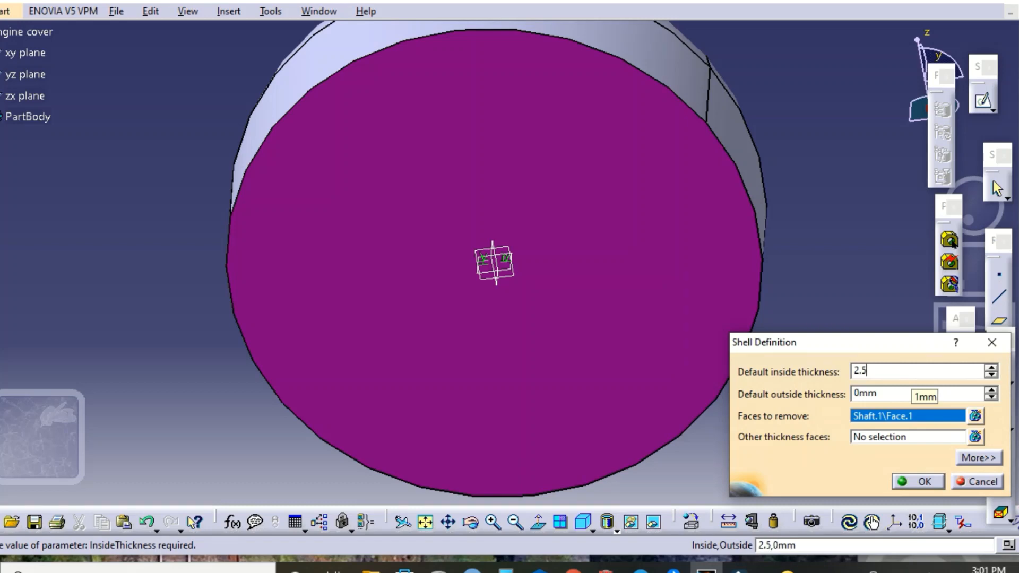
key(Return)
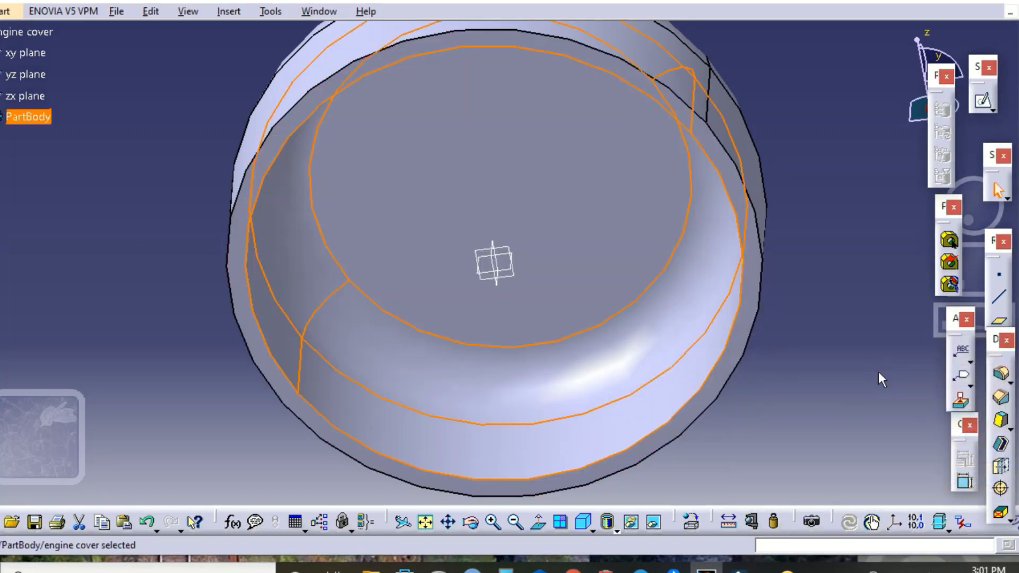
click(880, 379)
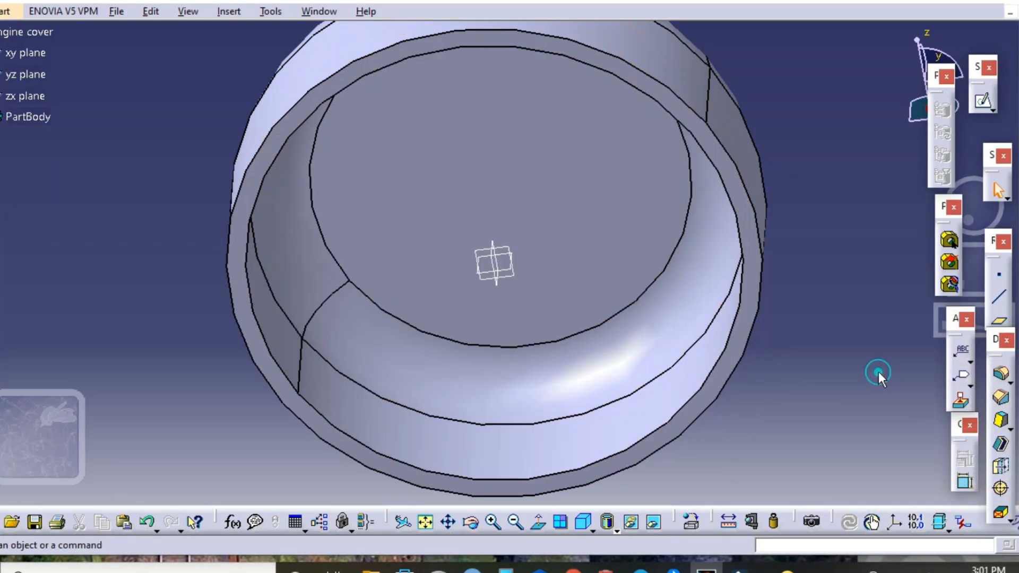
click(472, 525)
drag(678, 387, 559, 434)
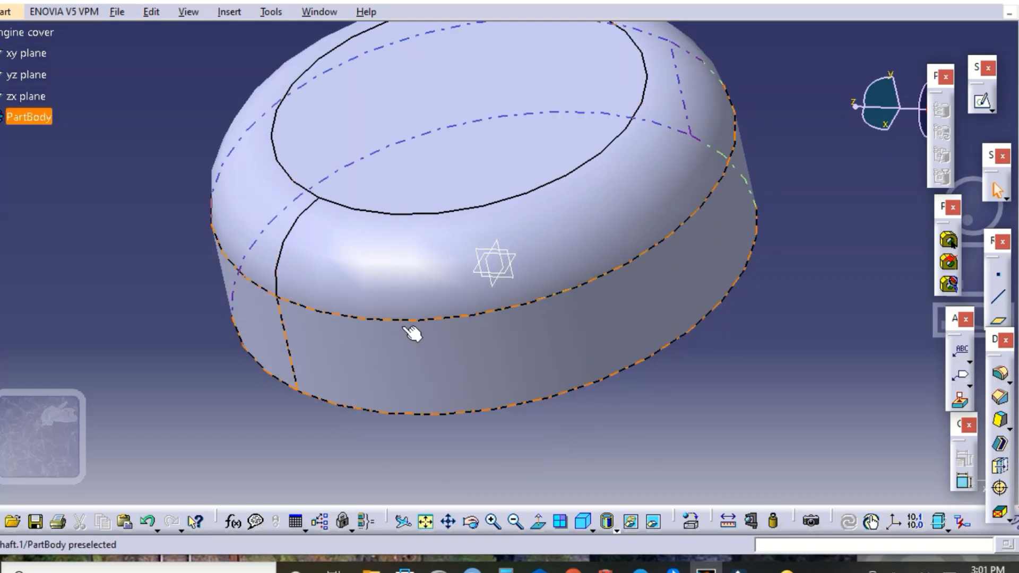
click(41, 78)
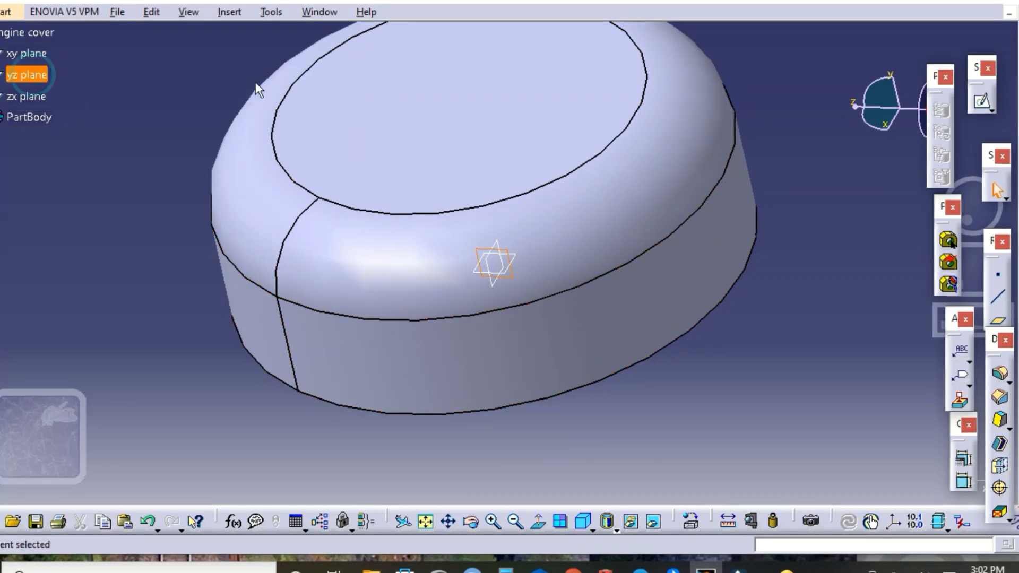
click(980, 103)
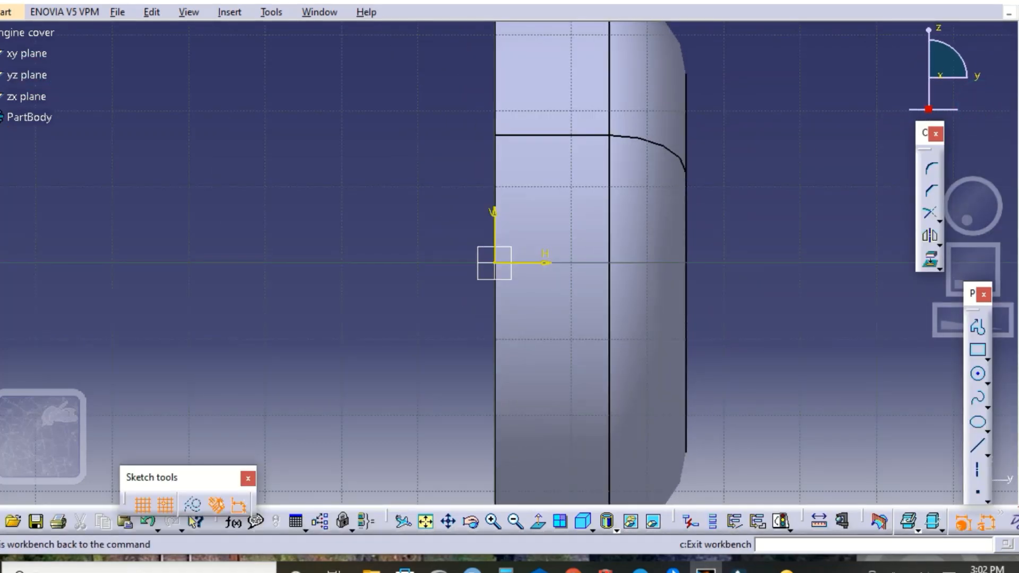
click(962, 523)
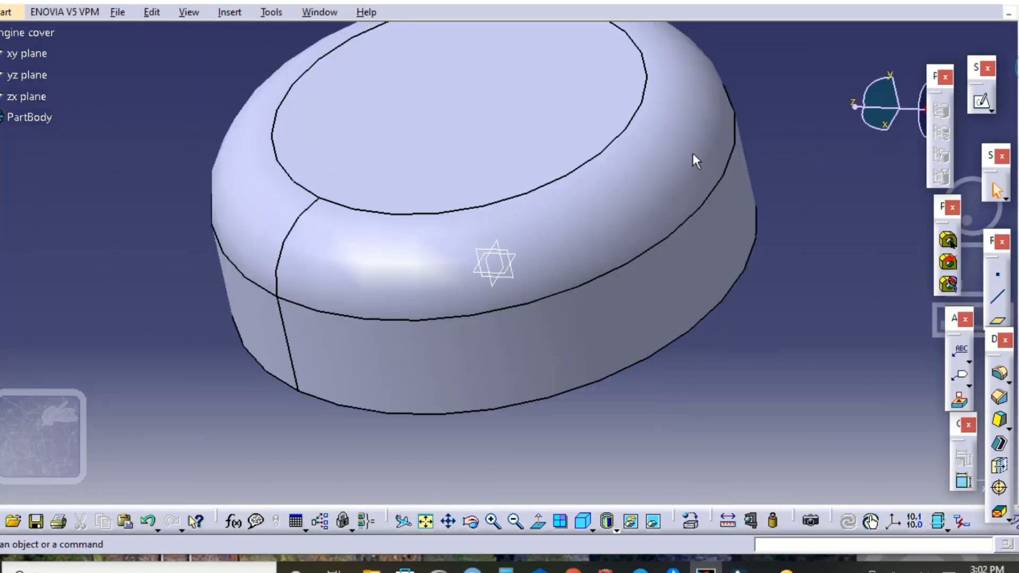
Start a sketch on the zx plane and draw a circle of 10 mm radius centred on the vertical axis above the body
click(38, 102)
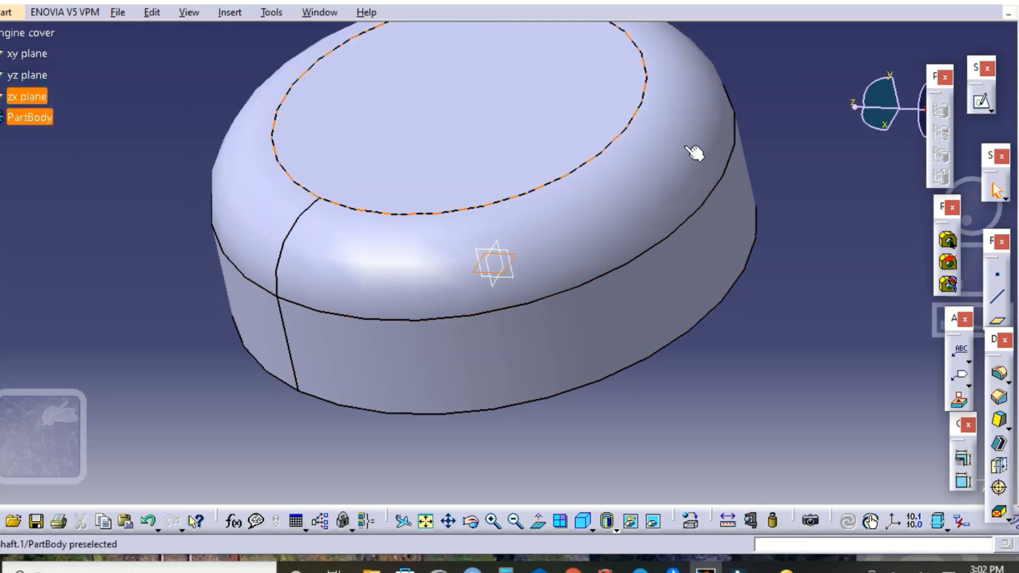
click(979, 109)
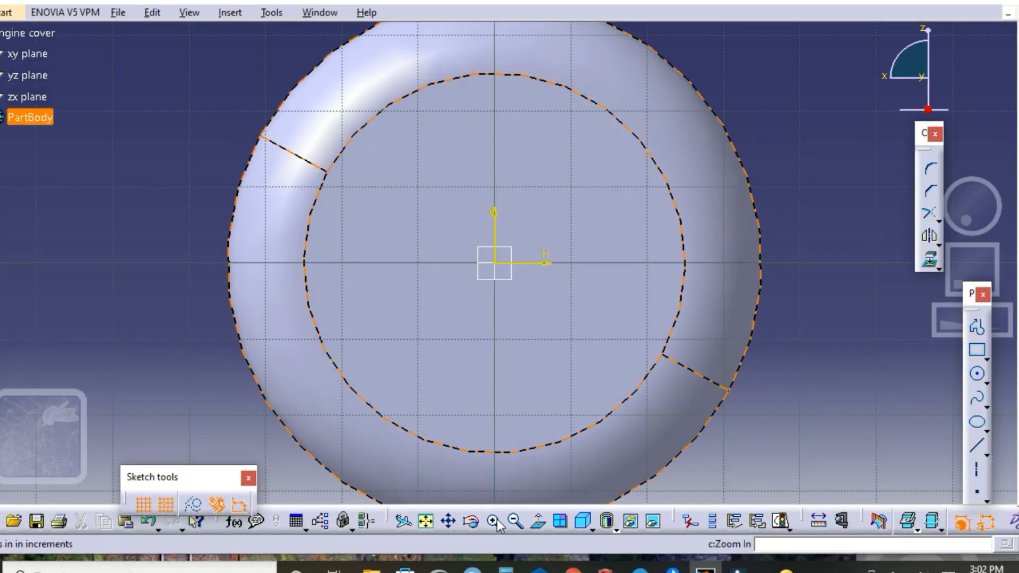
click(516, 522)
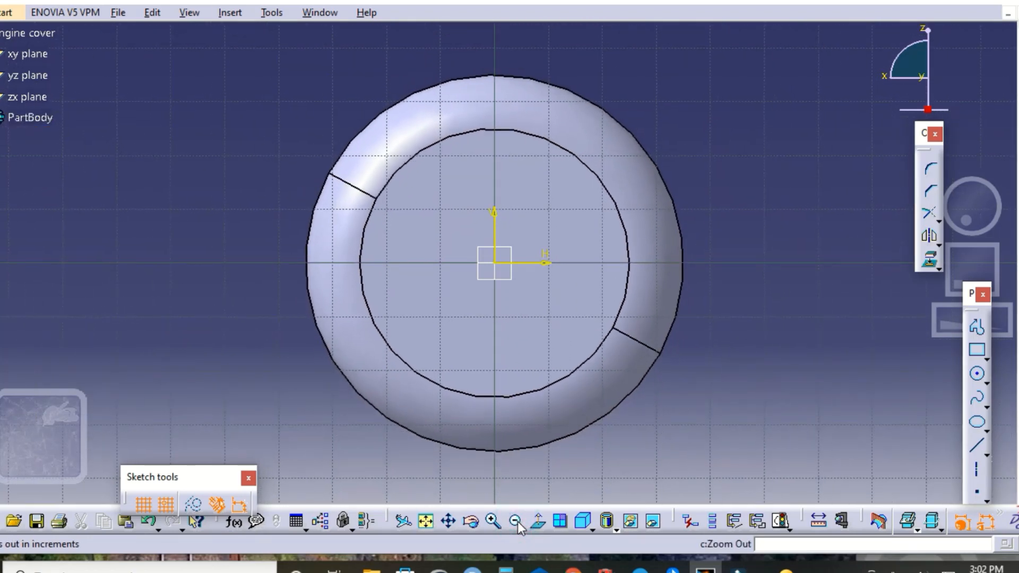
click(516, 522)
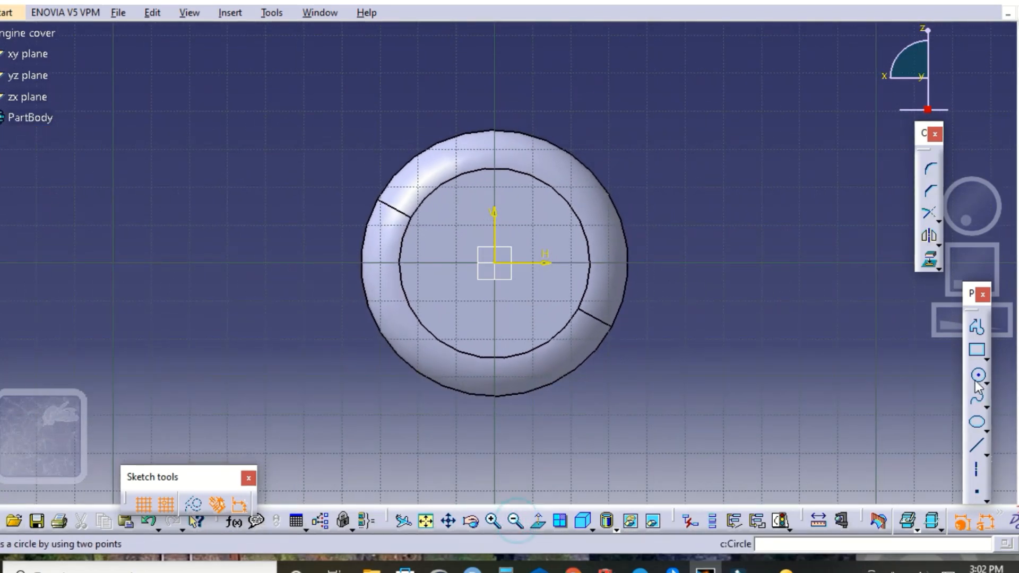
click(978, 376)
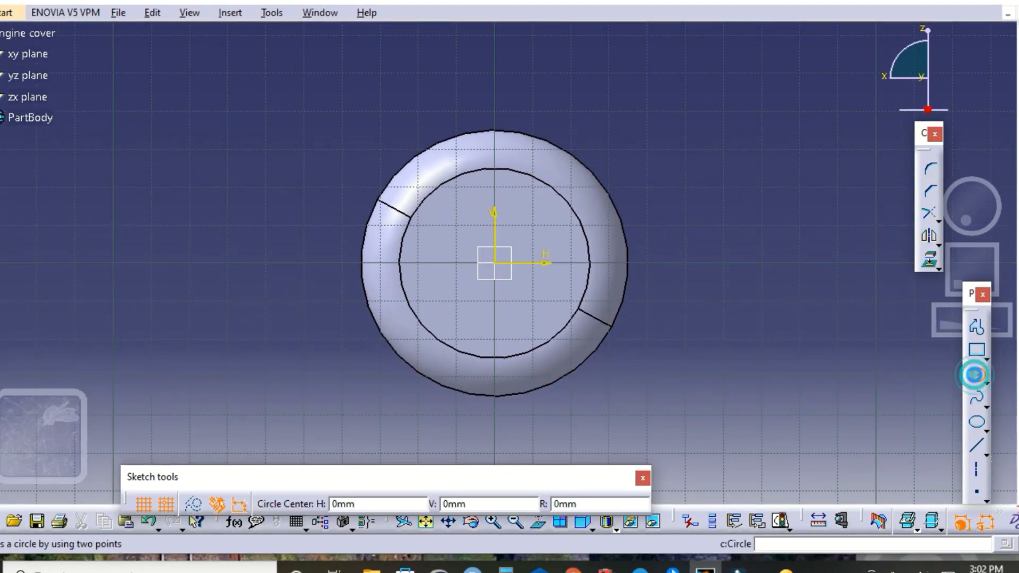
click(494, 72)
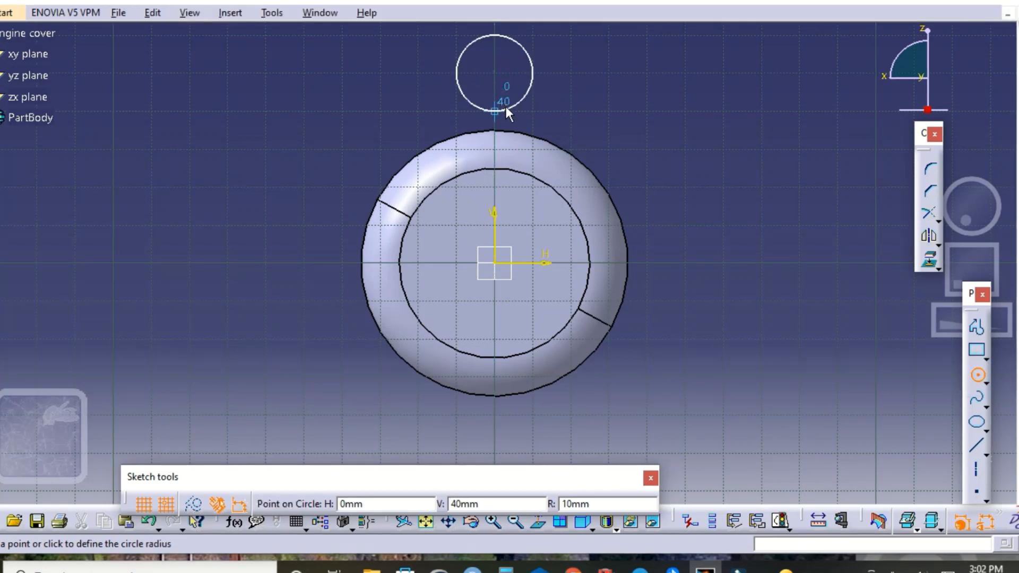
click(506, 113)
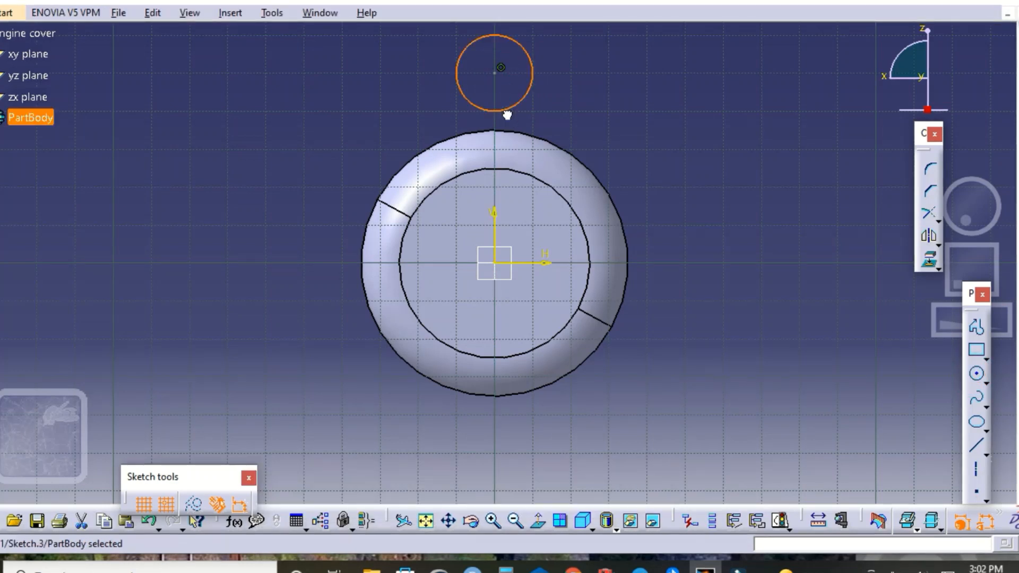
Draw a larger concentric circle about 28 mm in diameter around the small circle above the body
click(978, 376)
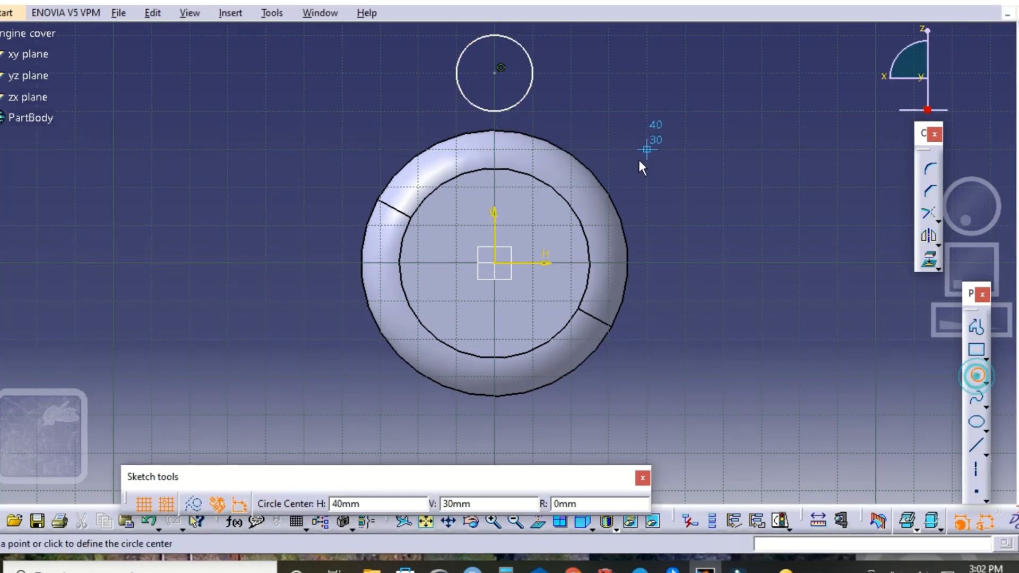
click(499, 69)
click(531, 110)
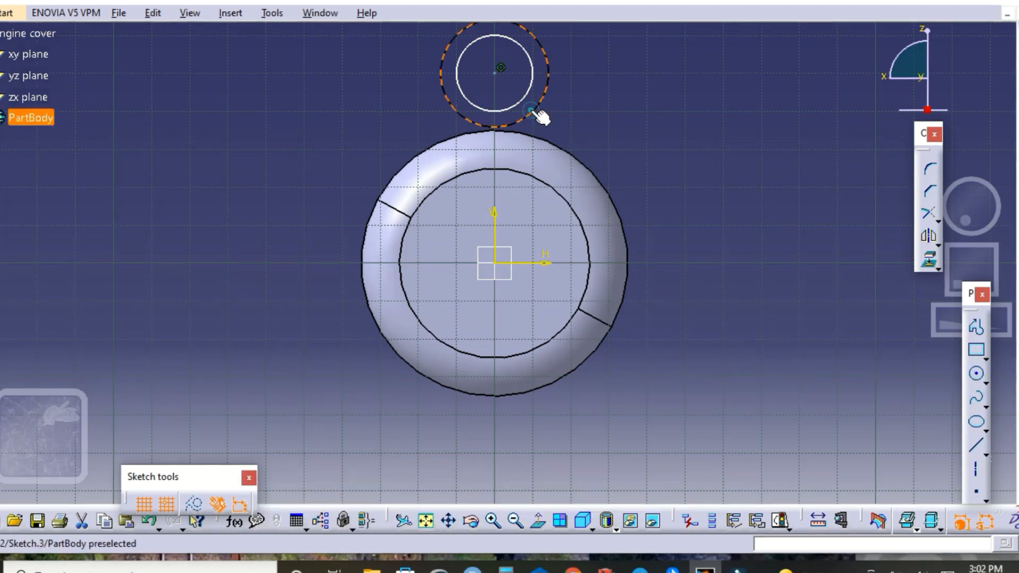
click(701, 159)
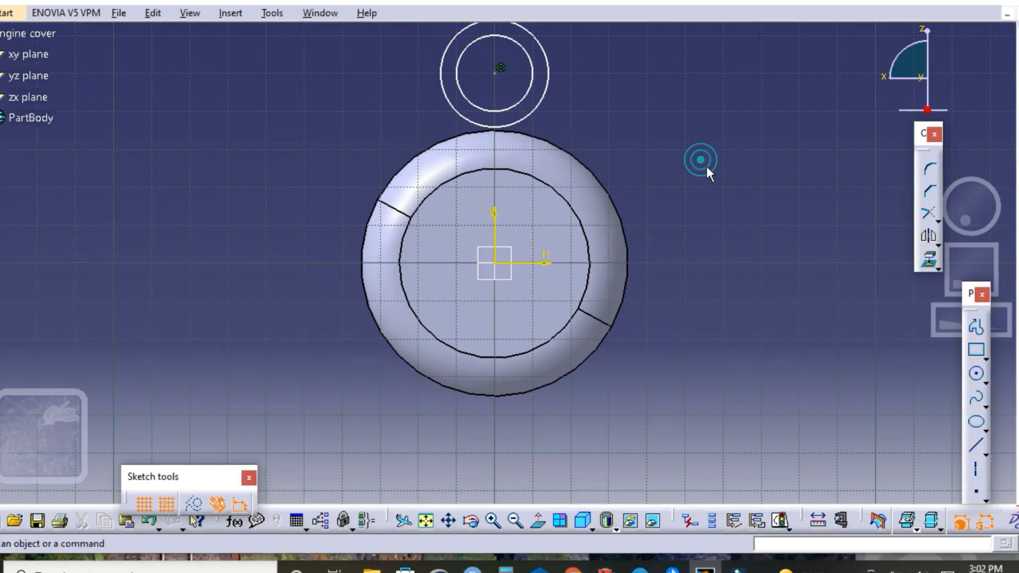
Project the body's outer circular edge into the sketch
click(627, 219)
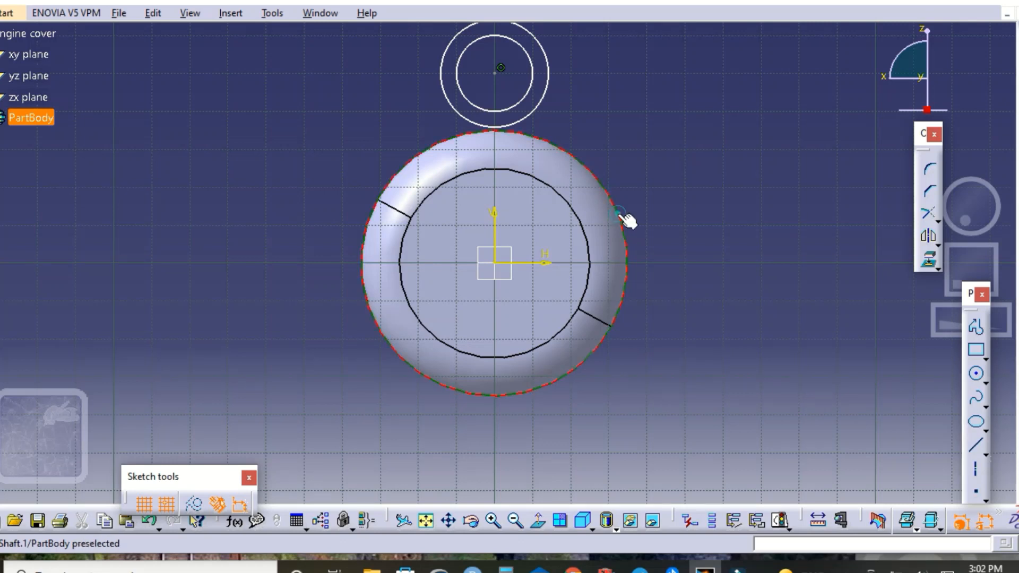
click(926, 263)
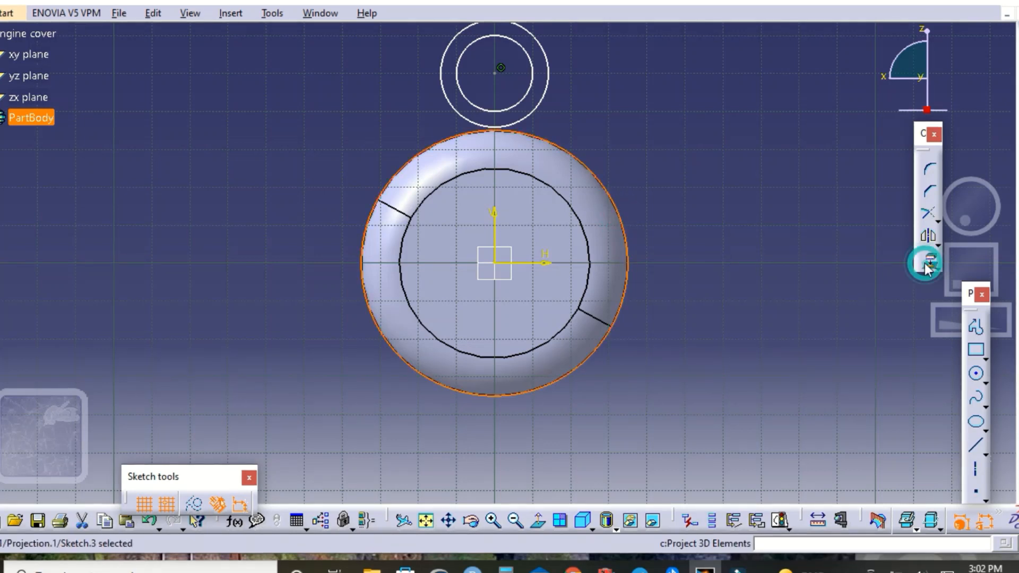
click(743, 230)
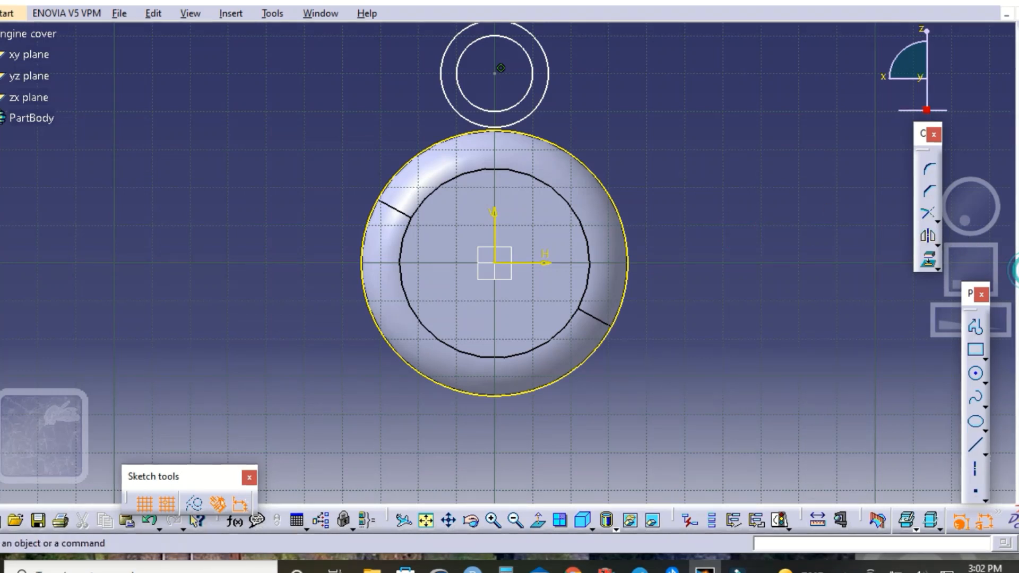
Dimension the inner circle above the body and set its diameter to 7.5 mm
click(1011, 270)
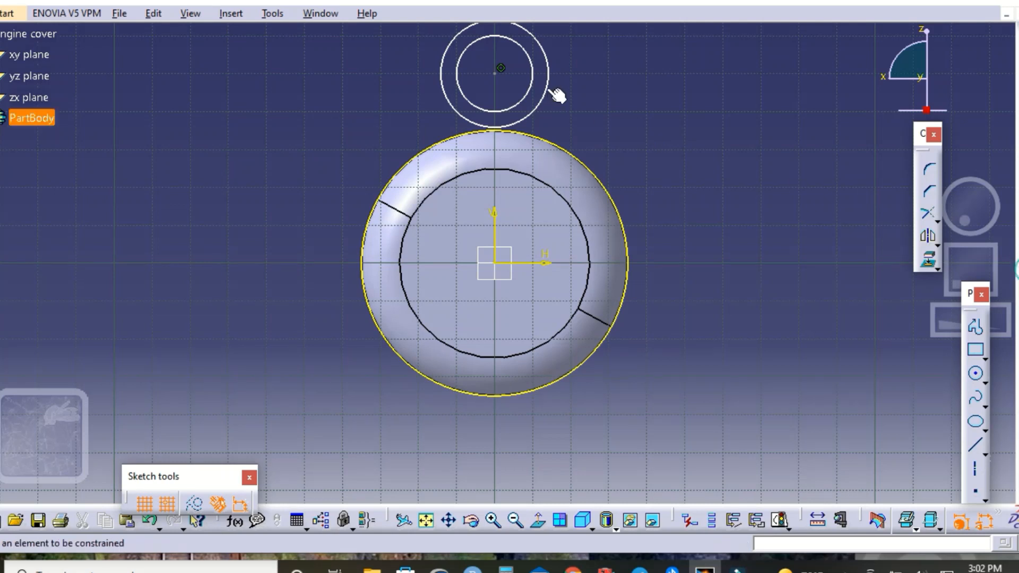
click(528, 85)
click(623, 132)
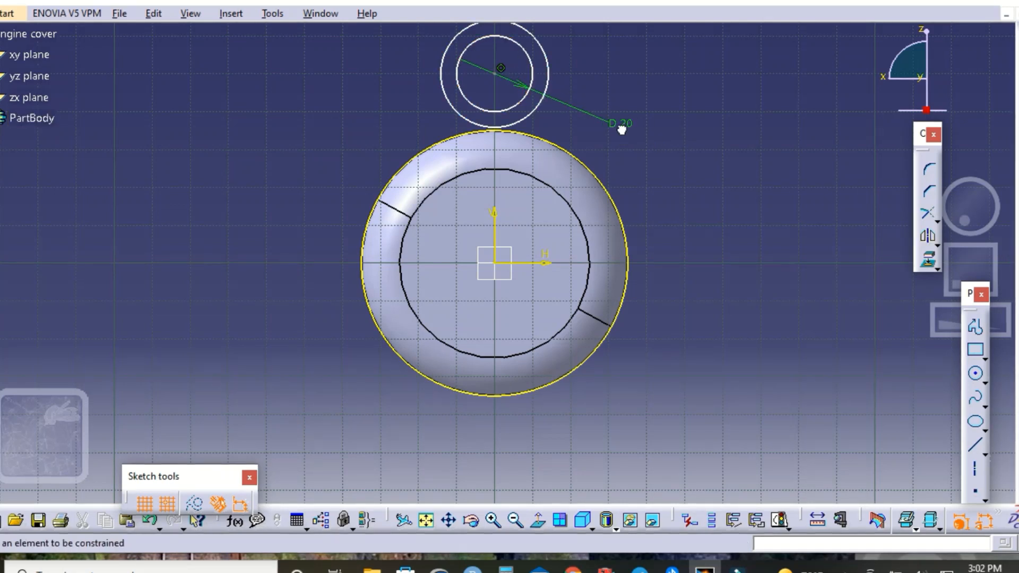
double_click(622, 127)
text(7.5)
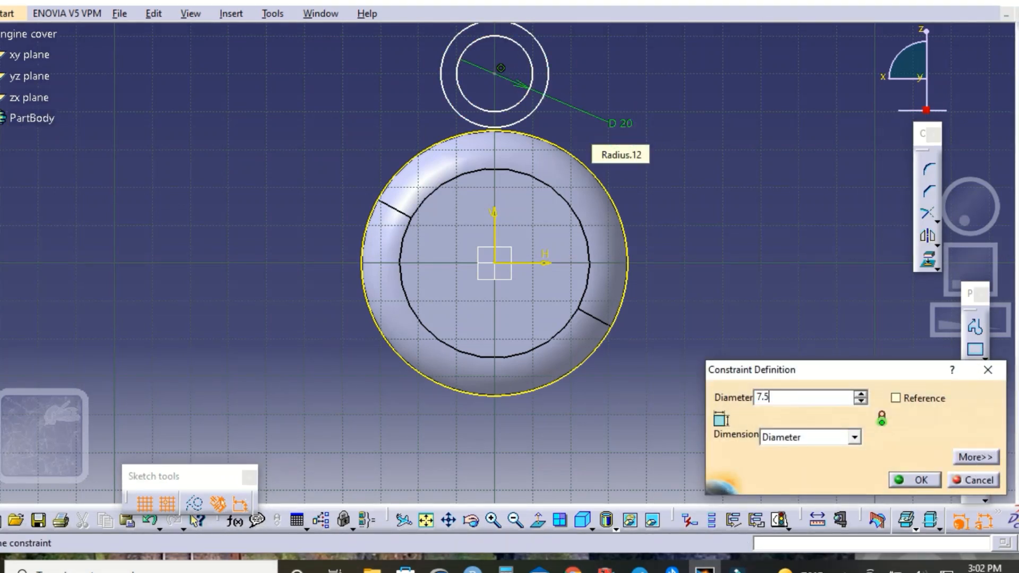
key(Return)
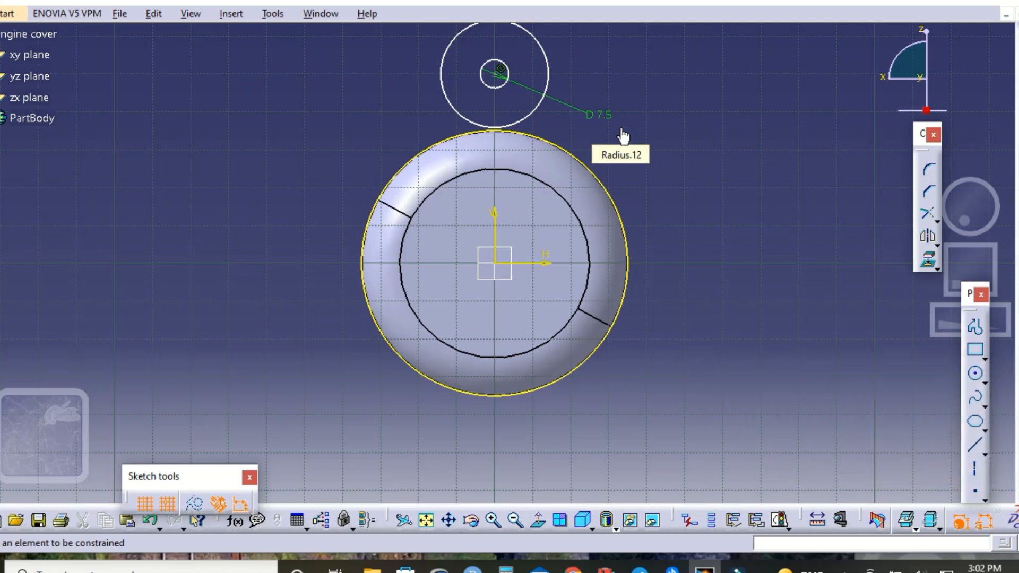
Dimension the outer concentric circle and set its diameter to 15 mm
click(537, 104)
click(670, 152)
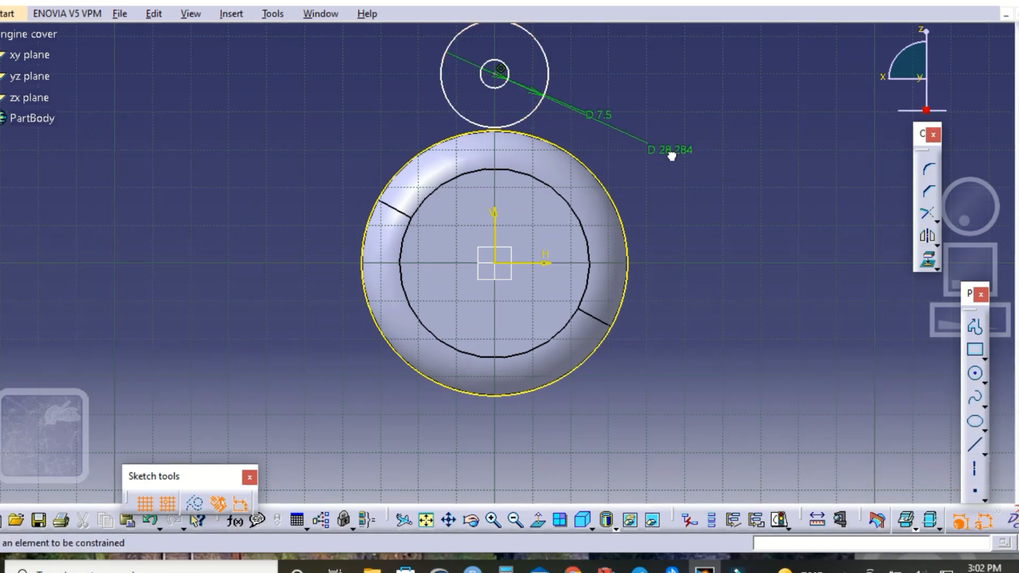
double_click(671, 153)
text(15)
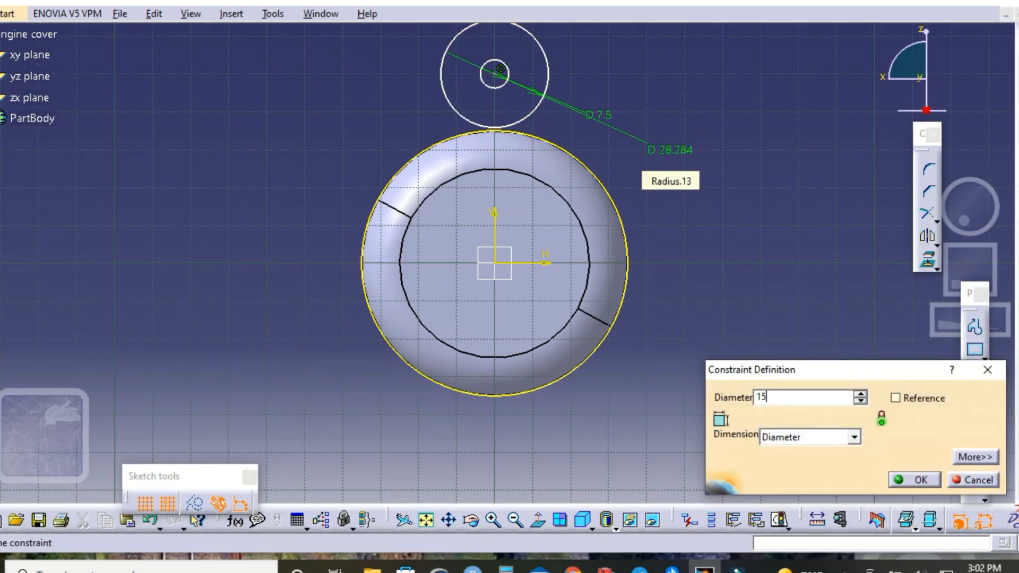
key(Return)
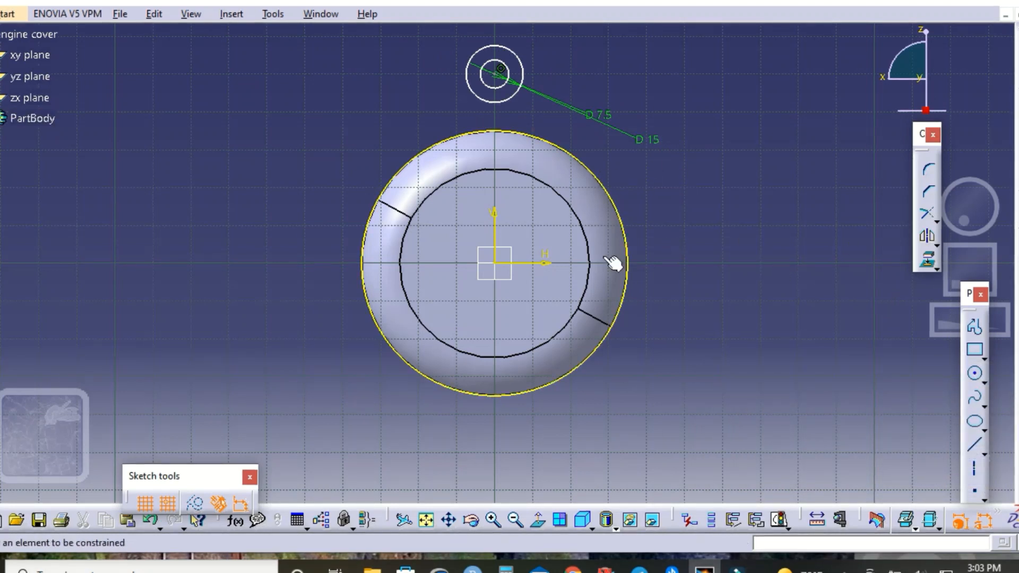
Dimension the vertical distance from the horizontal axis to the concentric circles' centre and set it to 42.5 mm
click(520, 262)
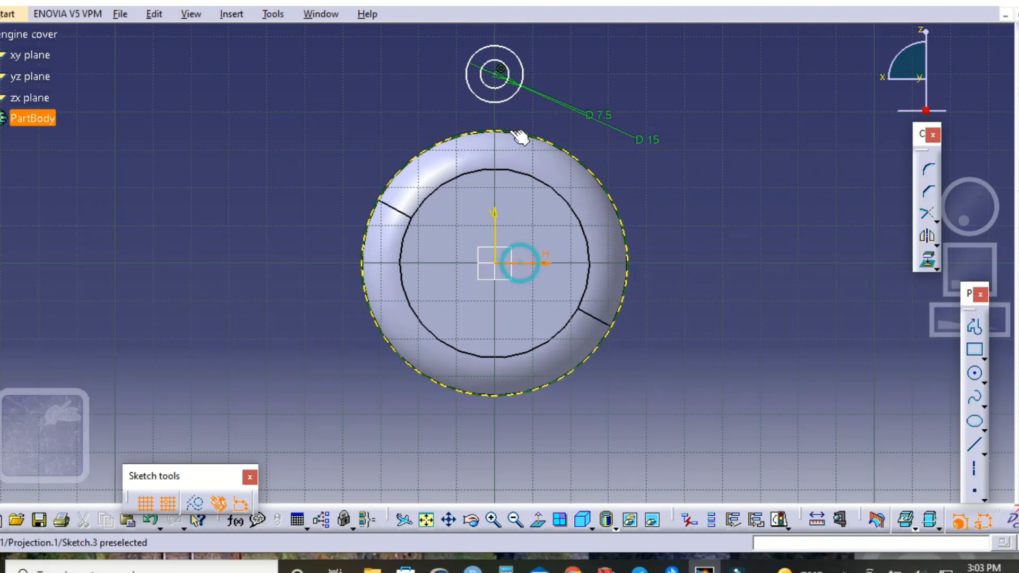
click(493, 82)
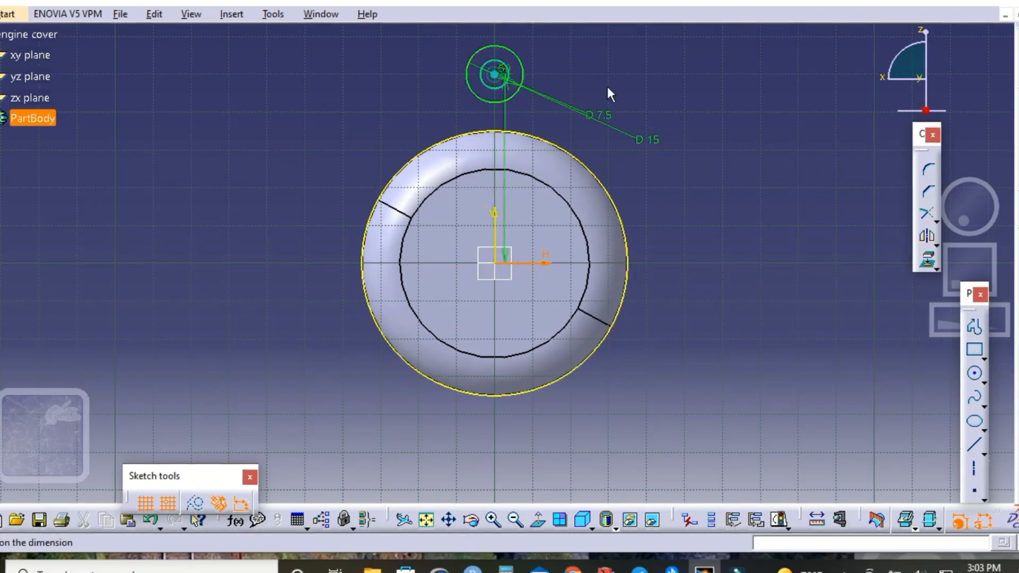
click(727, 115)
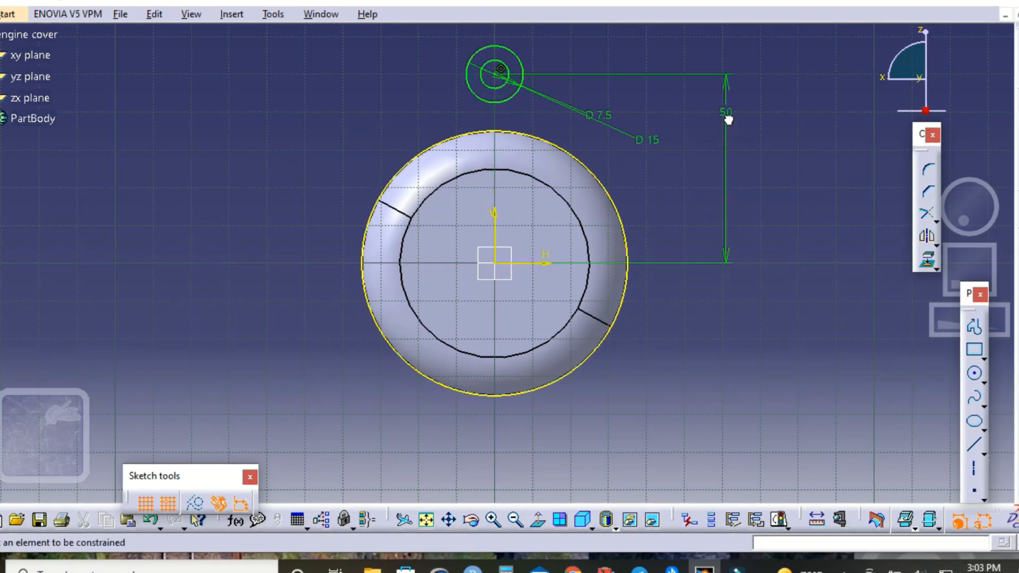
double_click(726, 115)
text(42.5)
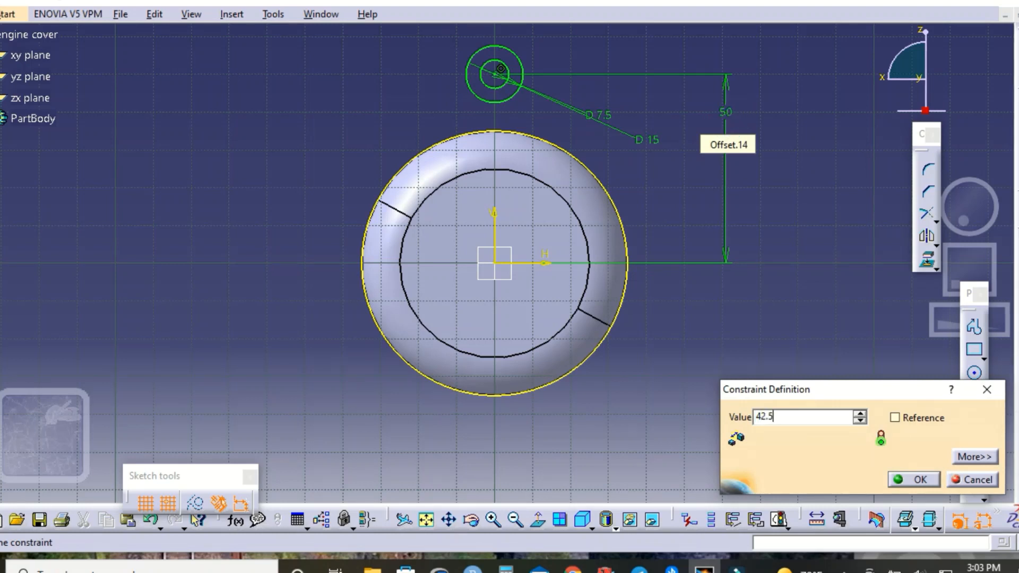
key(Return)
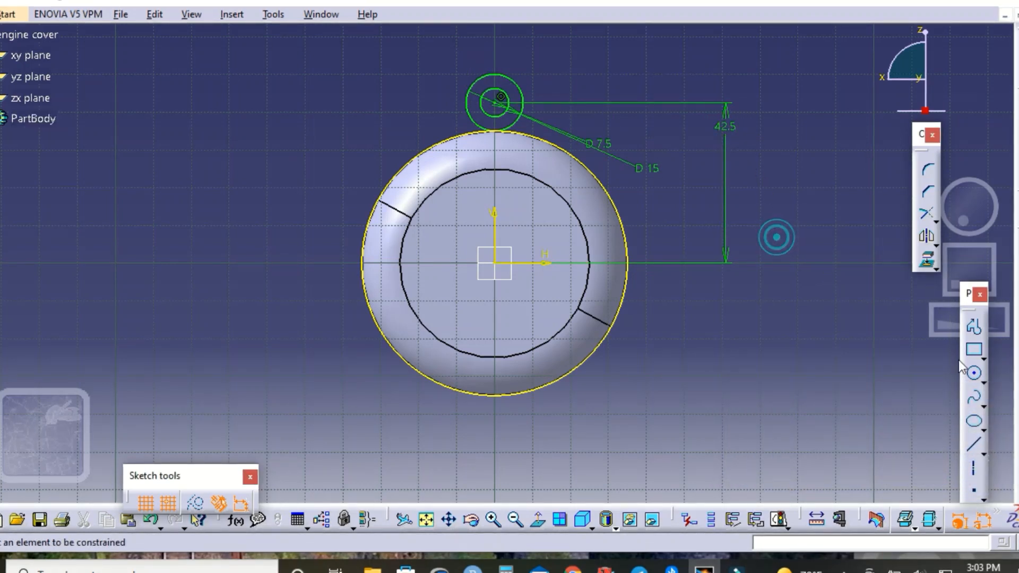
Draw two vertical lines about 8.3 mm long from both sides of the 15 mm circle down to the projected body edge
click(973, 447)
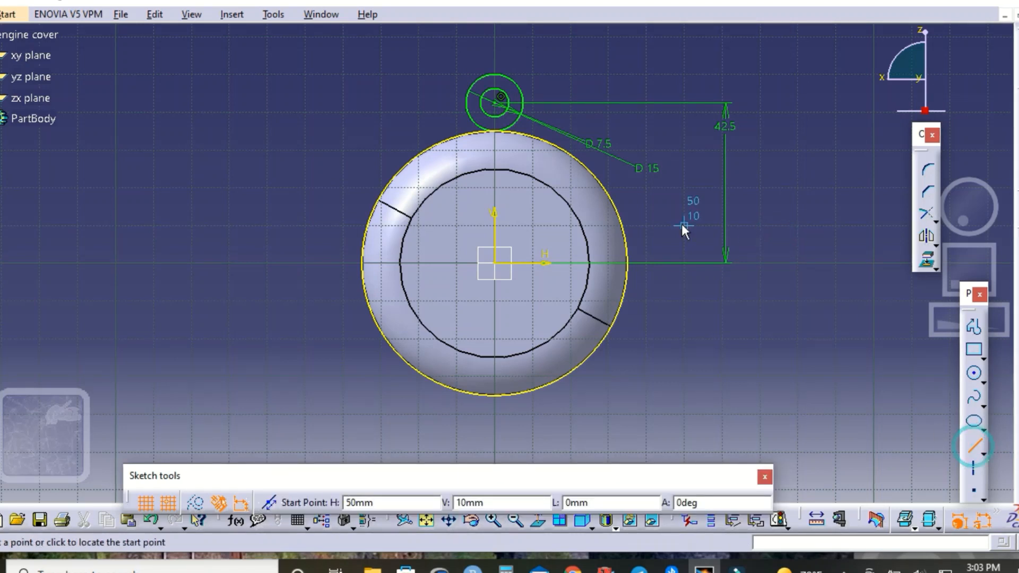
click(522, 102)
click(523, 134)
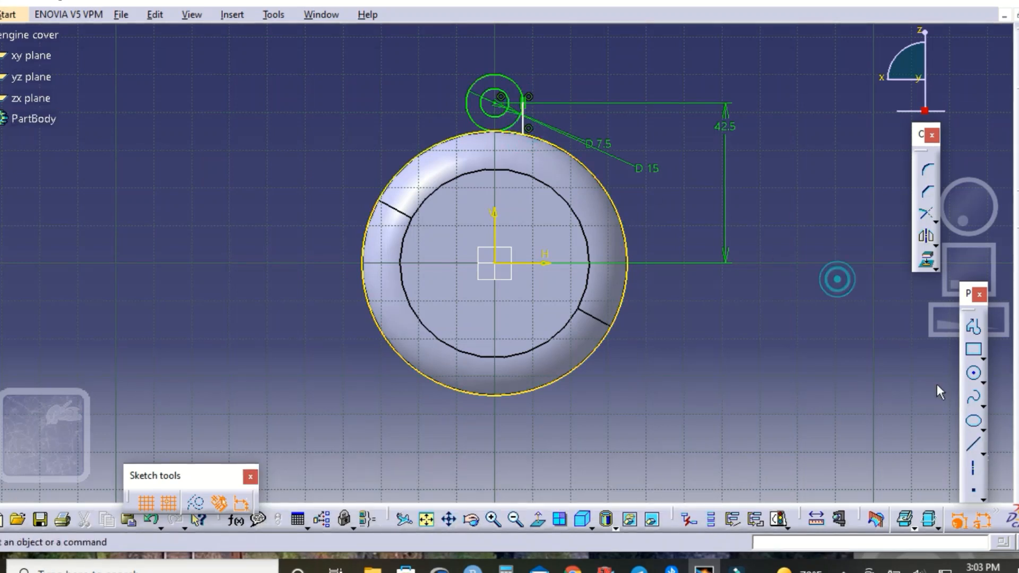
click(973, 446)
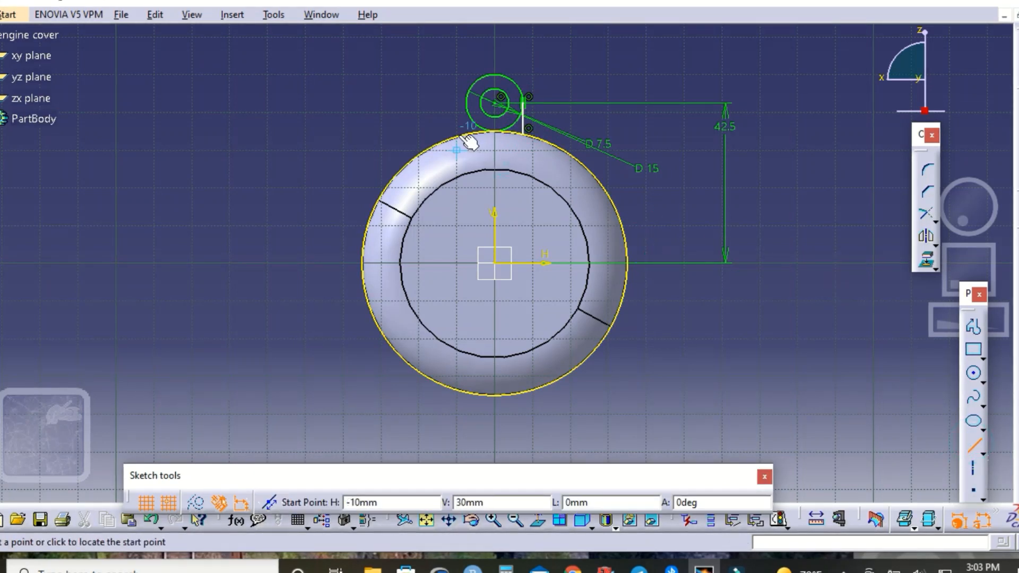
click(467, 103)
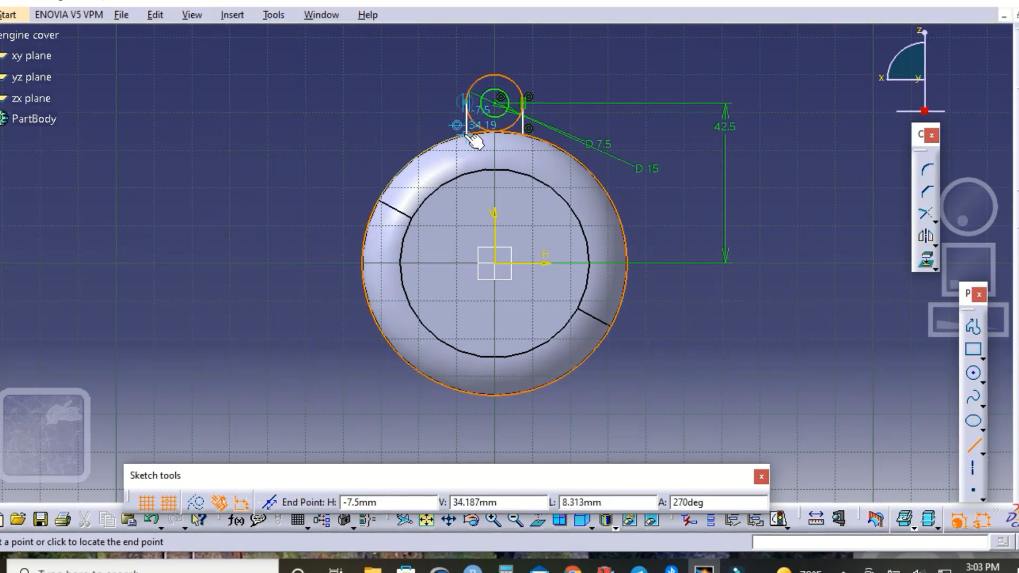
click(465, 135)
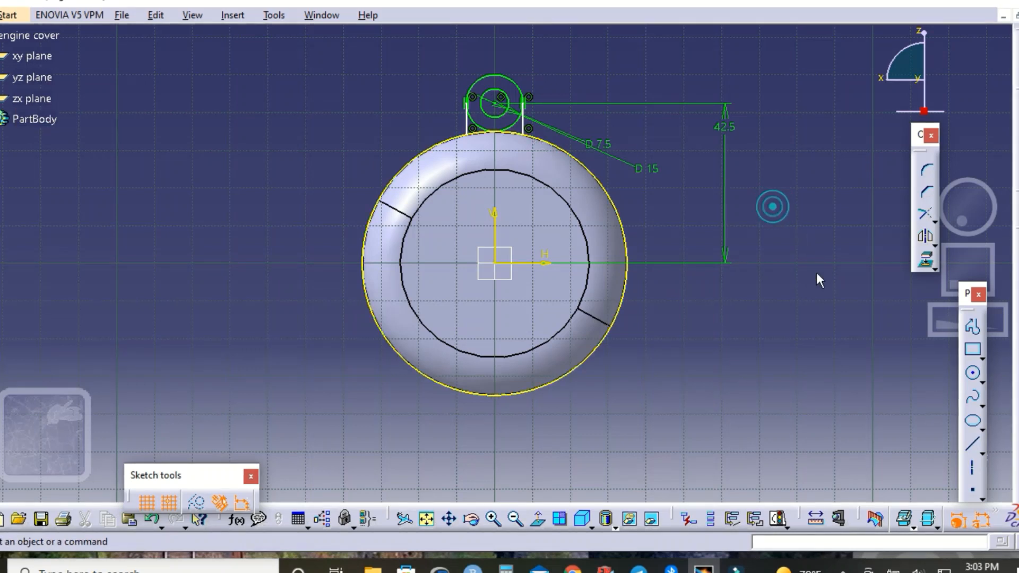
Quick Trim the projected edge outside the two lines and the lower half of the 15 mm circle to form the lug profile
click(935, 212)
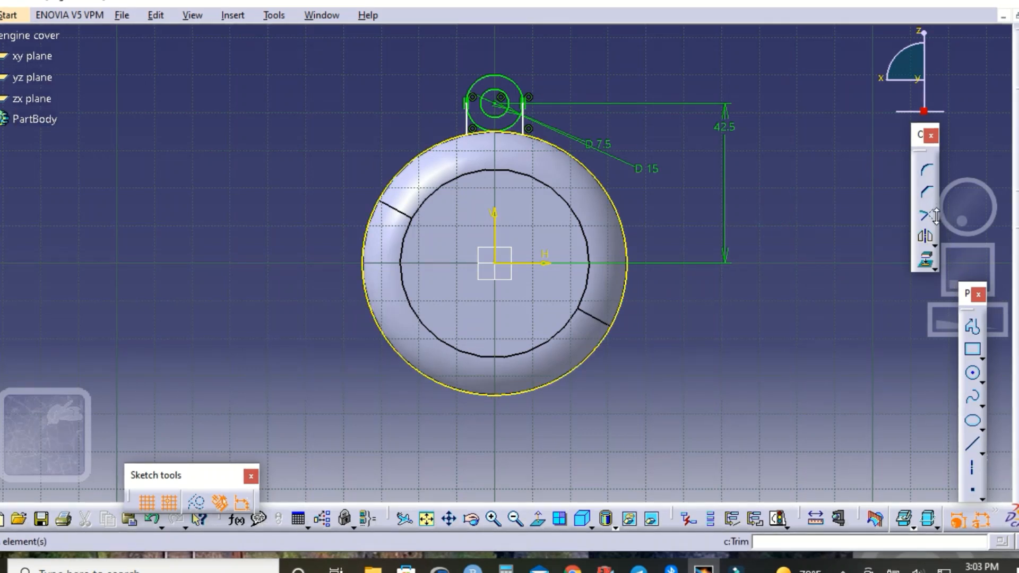
click(936, 215)
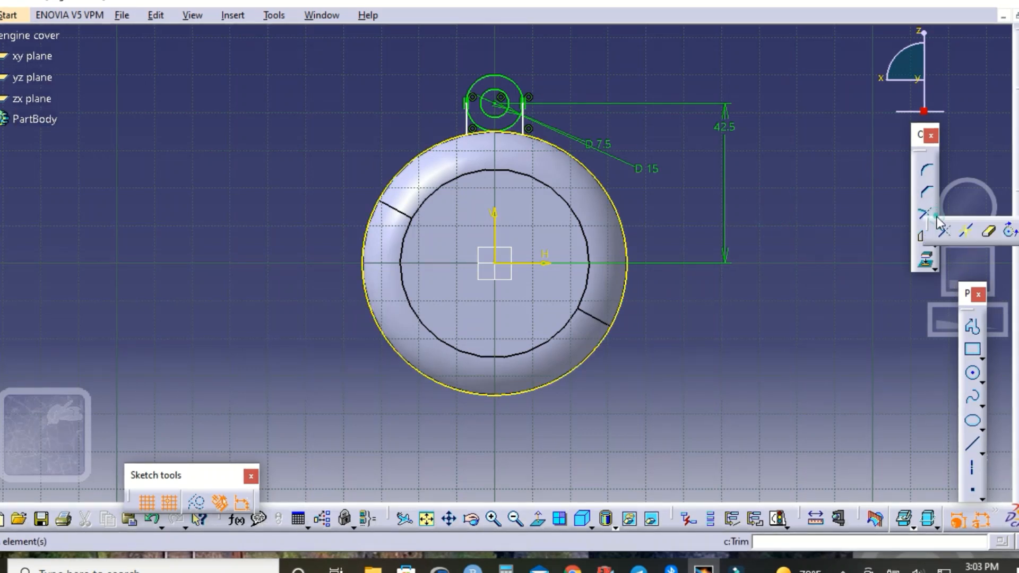
click(983, 234)
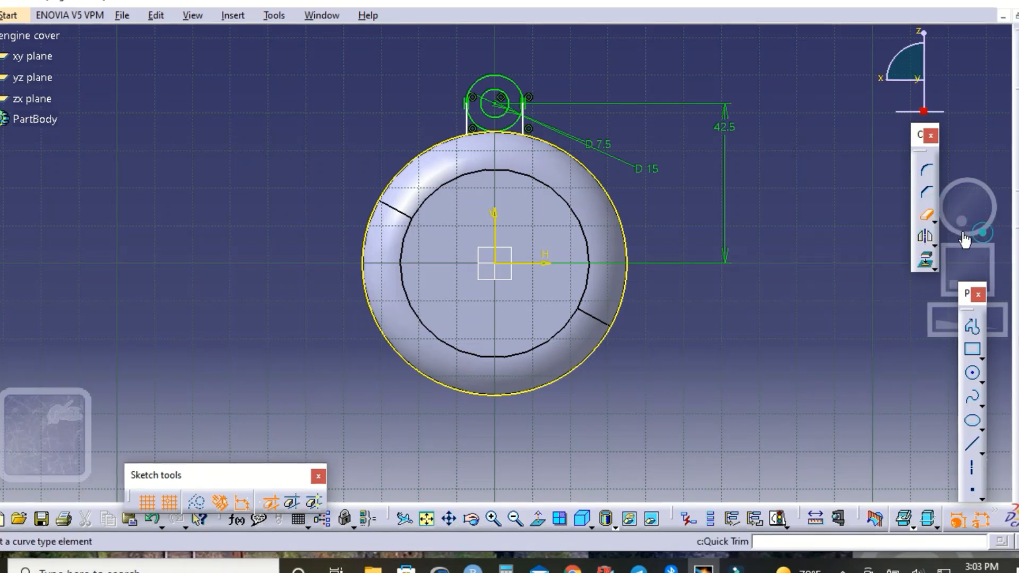
click(562, 154)
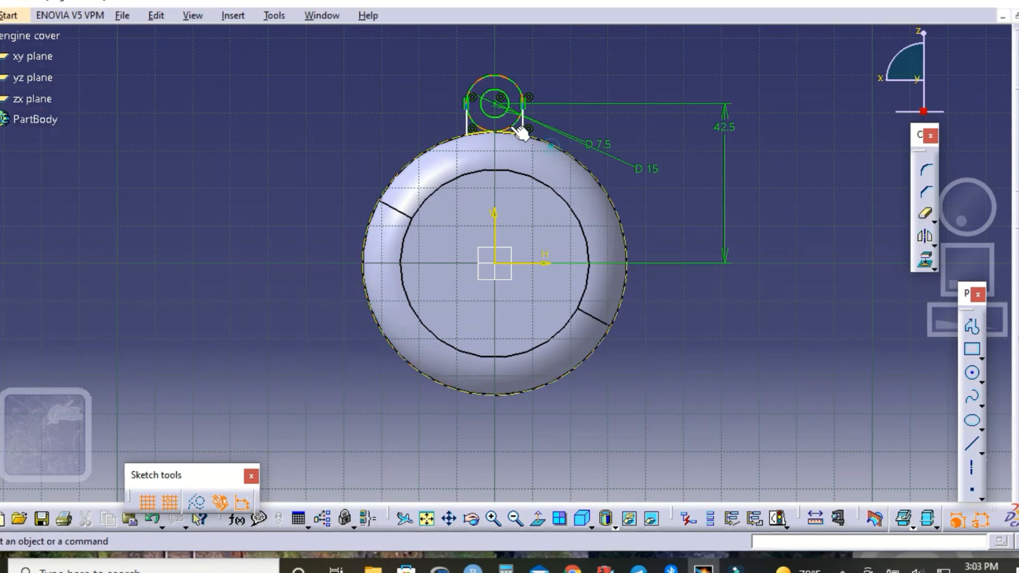
click(926, 214)
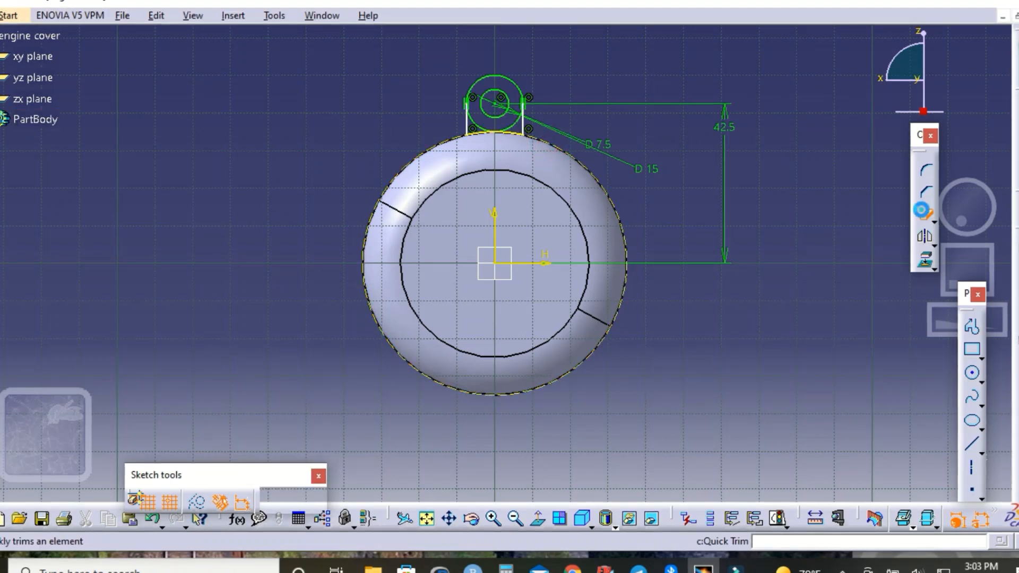
click(509, 125)
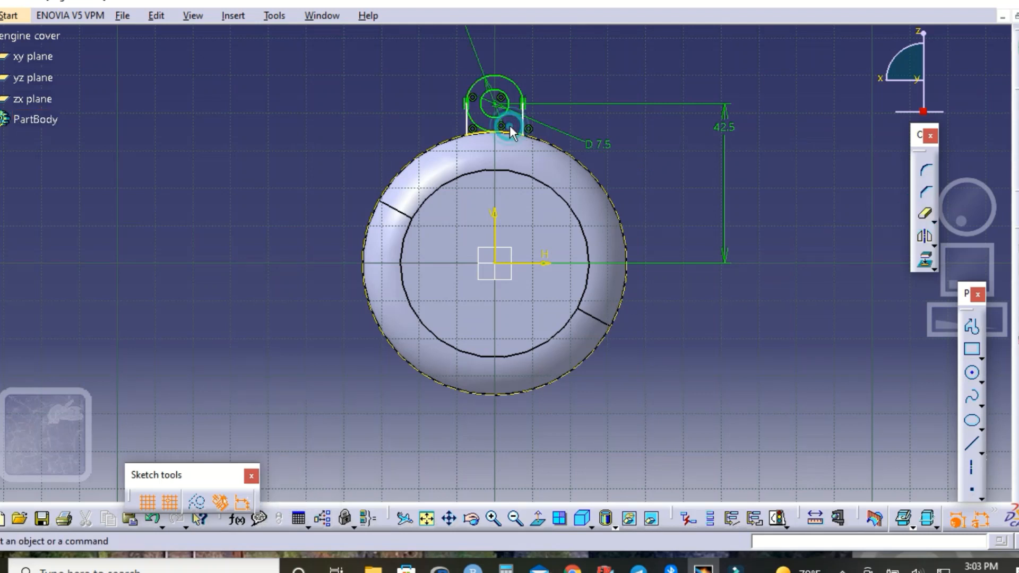
click(923, 215)
click(474, 124)
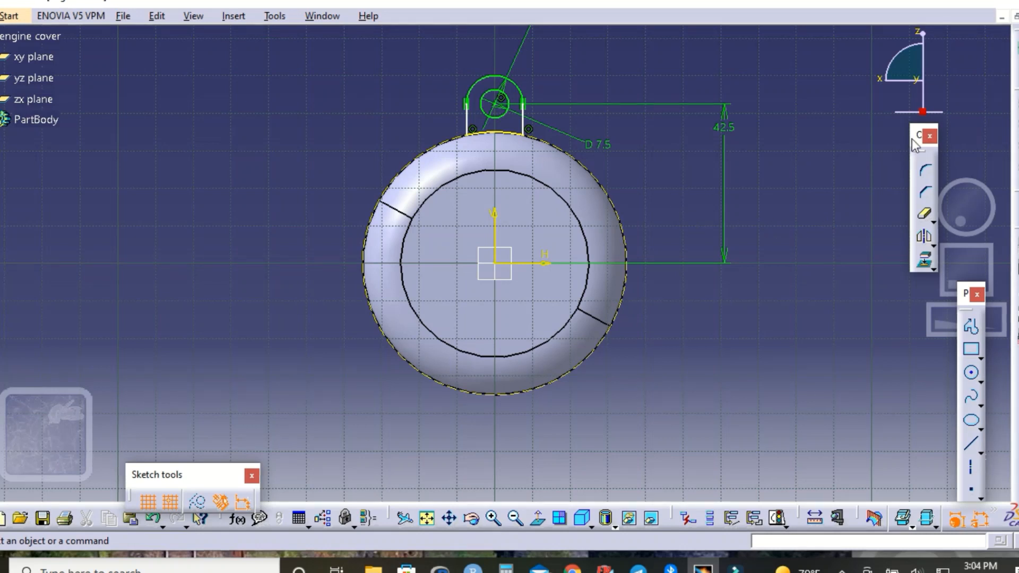
Exit the sketch and pad the lug profile to a length of 5 mm
click(1013, 69)
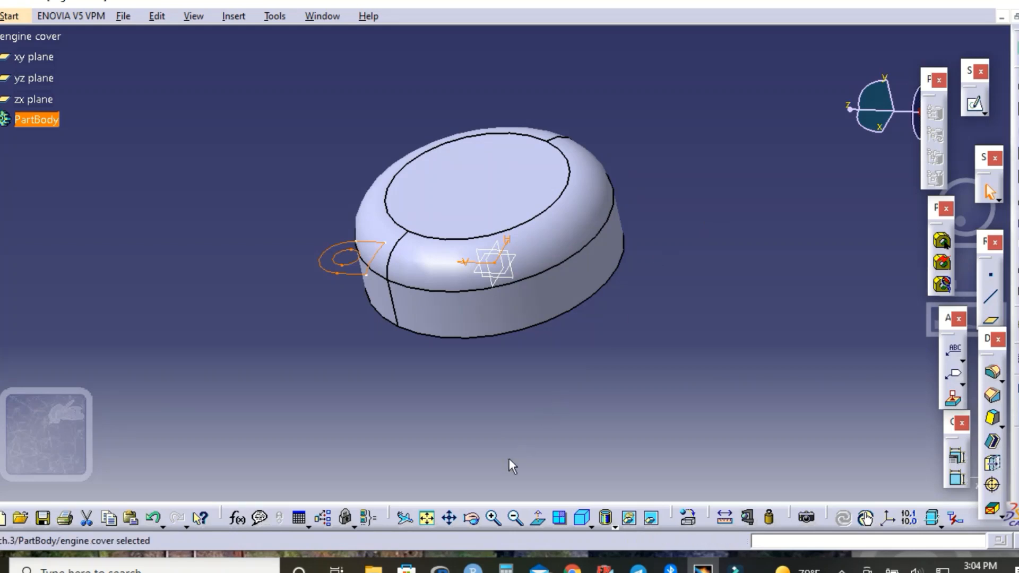
click(471, 517)
drag(616, 396, 317, 354)
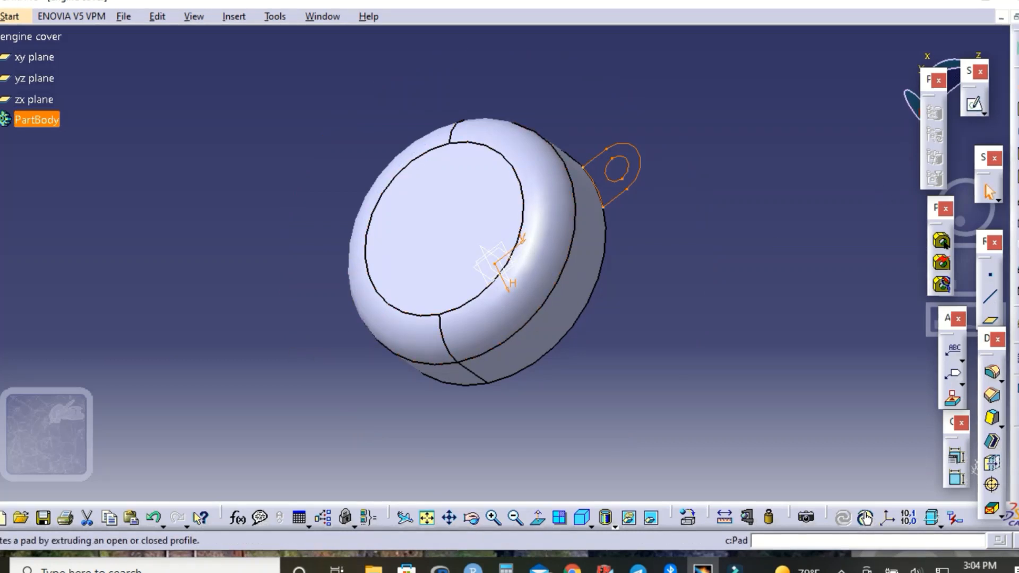
click(992, 371)
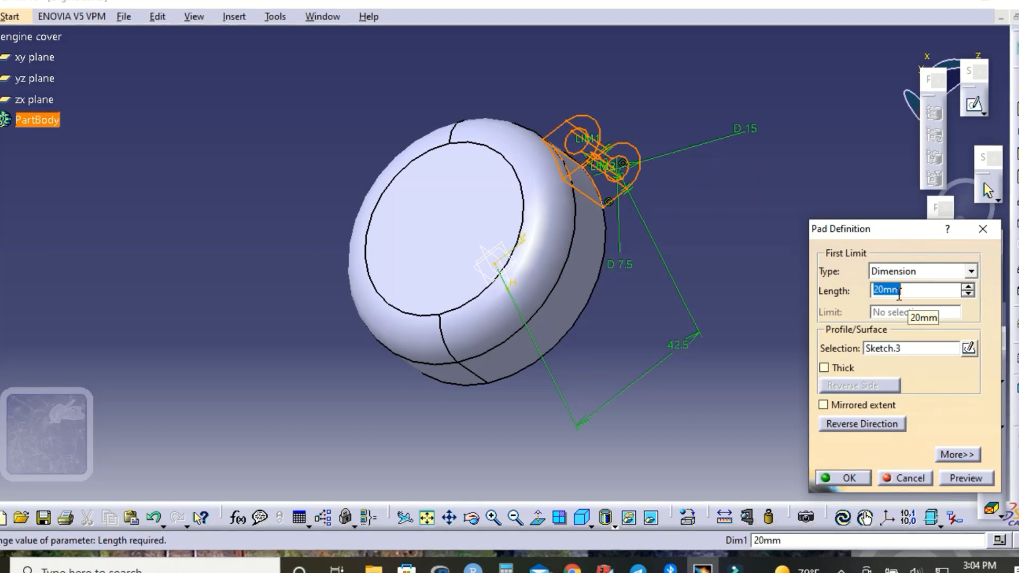
text(5)
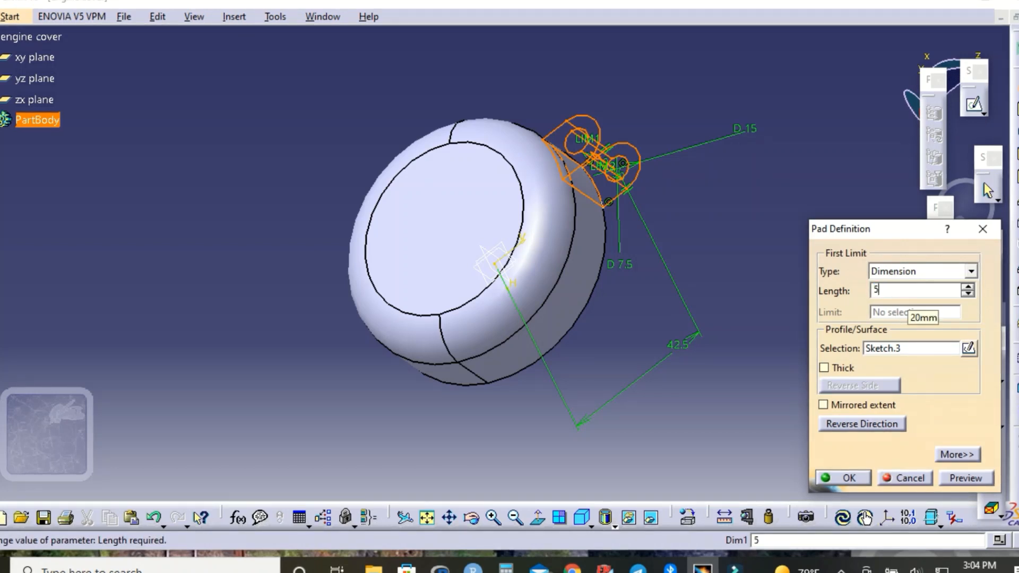
click(964, 478)
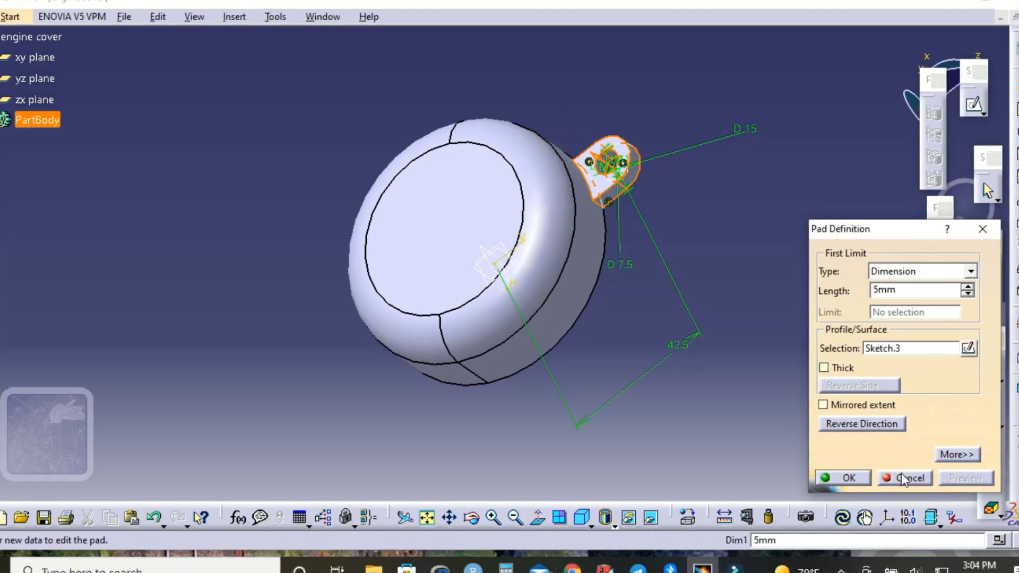
click(851, 478)
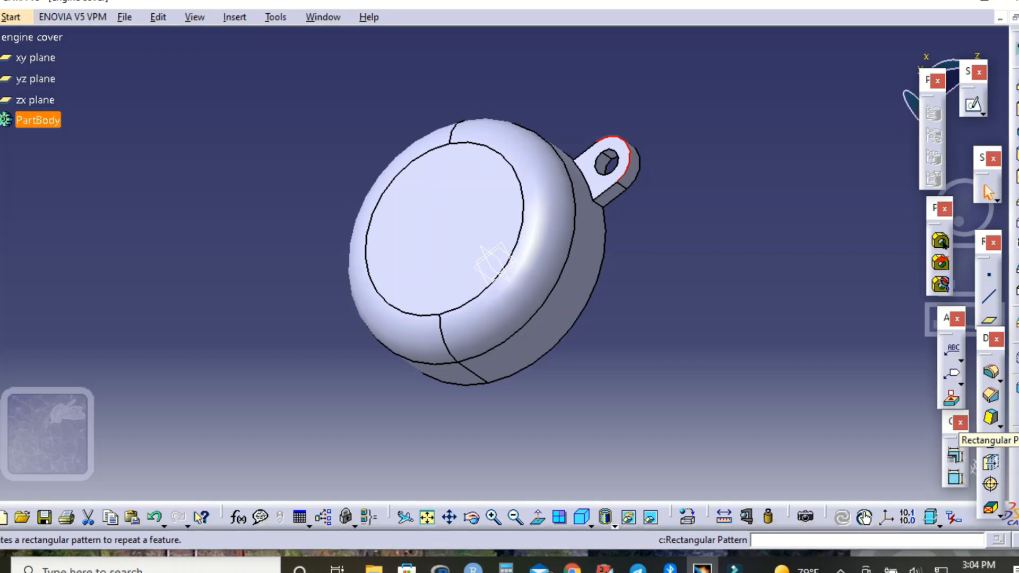
Start a circular pattern of the lug pad using Complete crown with 3 instances
click(1000, 426)
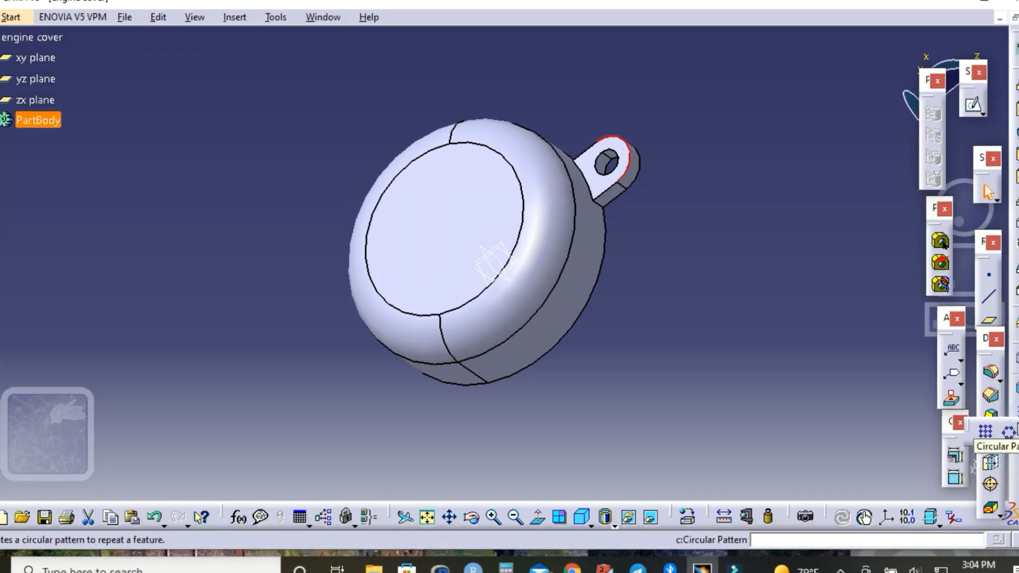
click(1009, 431)
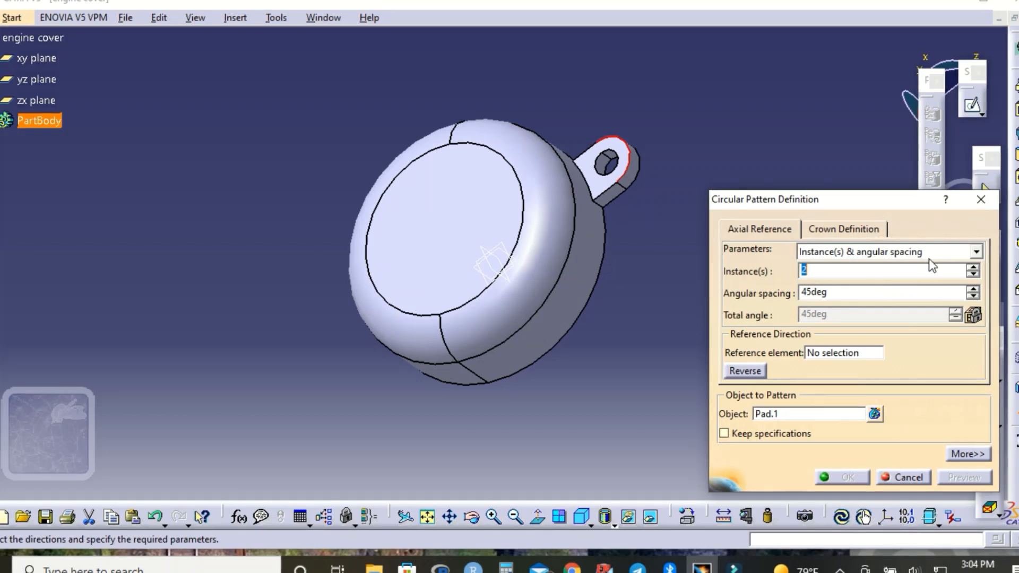
click(975, 253)
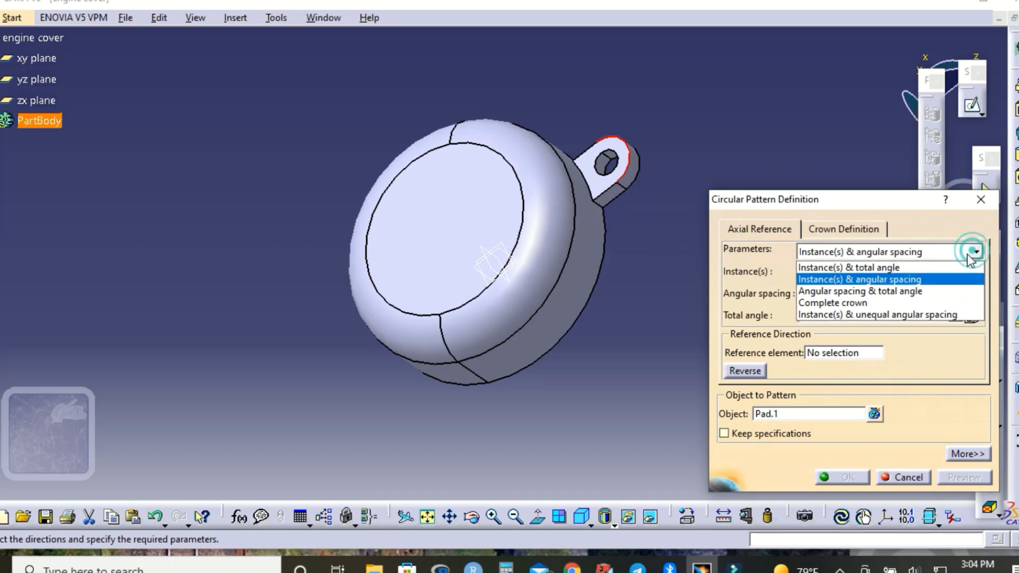
click(871, 300)
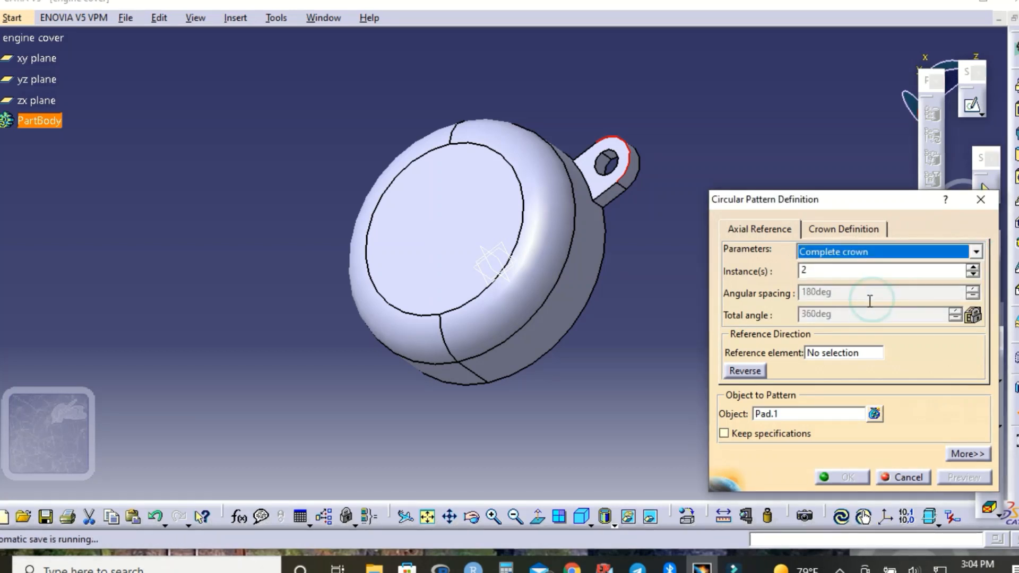
click(816, 272)
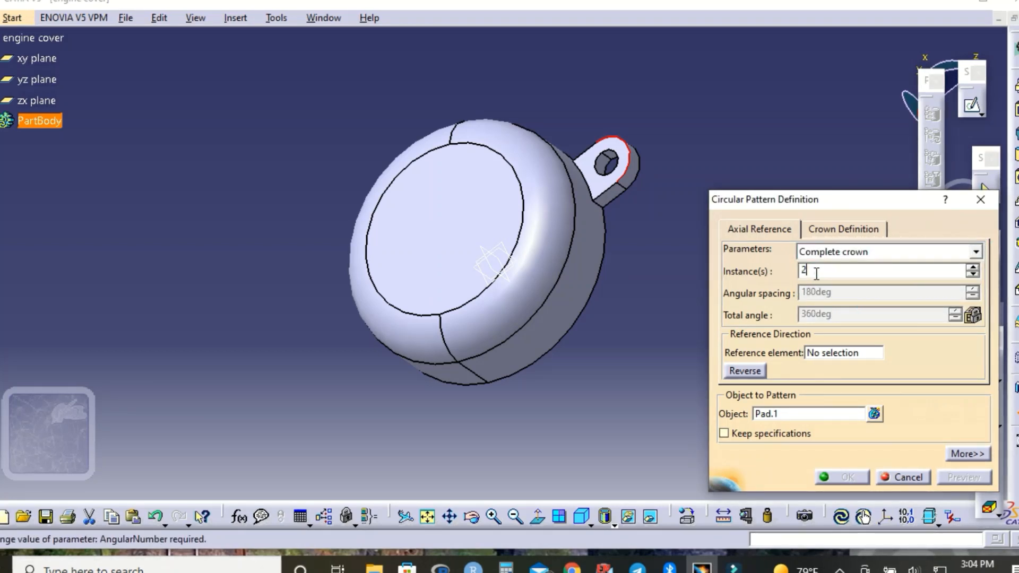
double_click(816, 272)
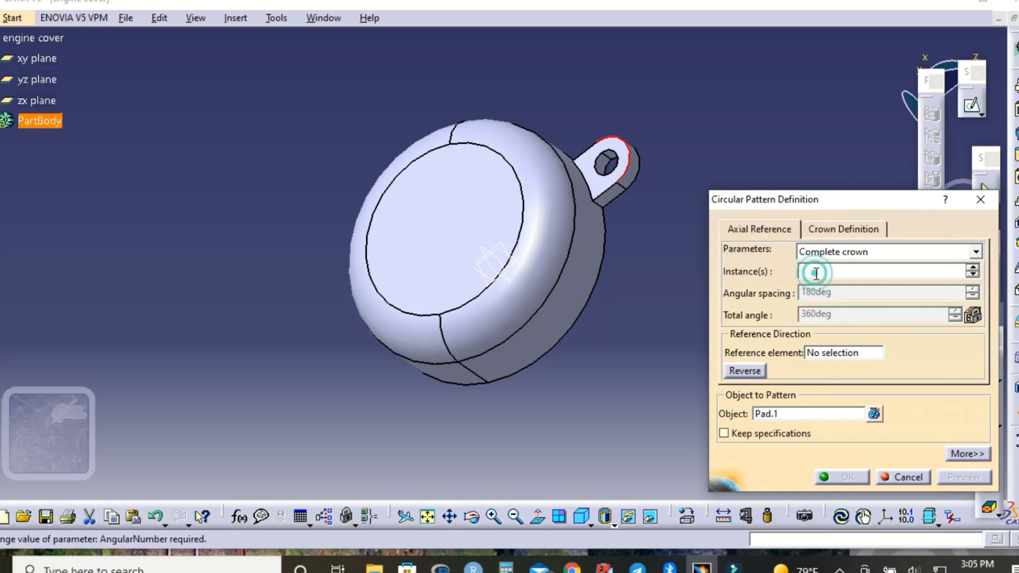
text(3)
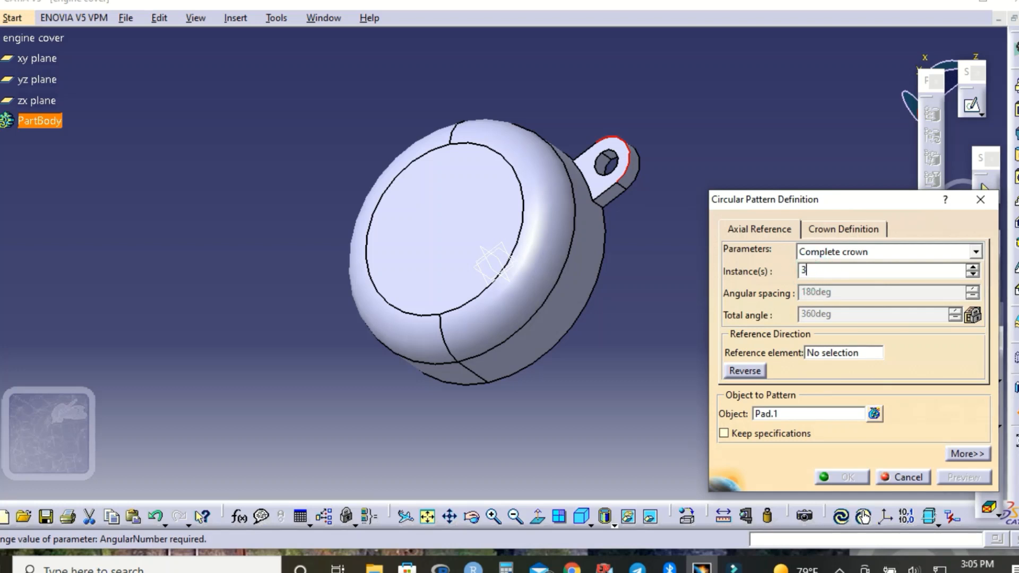
Use the body's outer cylindrical face as the pattern's reference element, preview the result and create the circular pattern
click(827, 355)
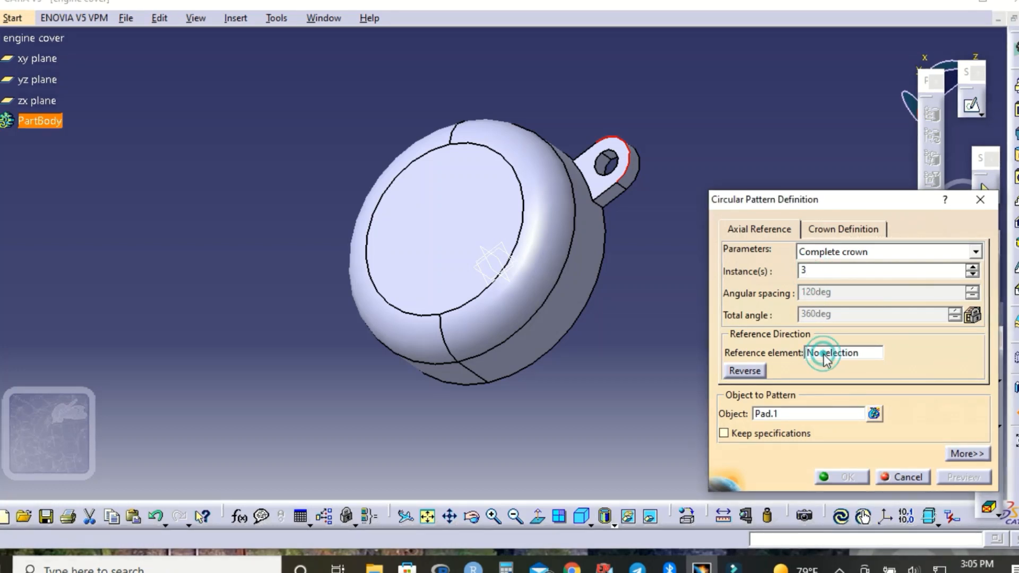
click(827, 353)
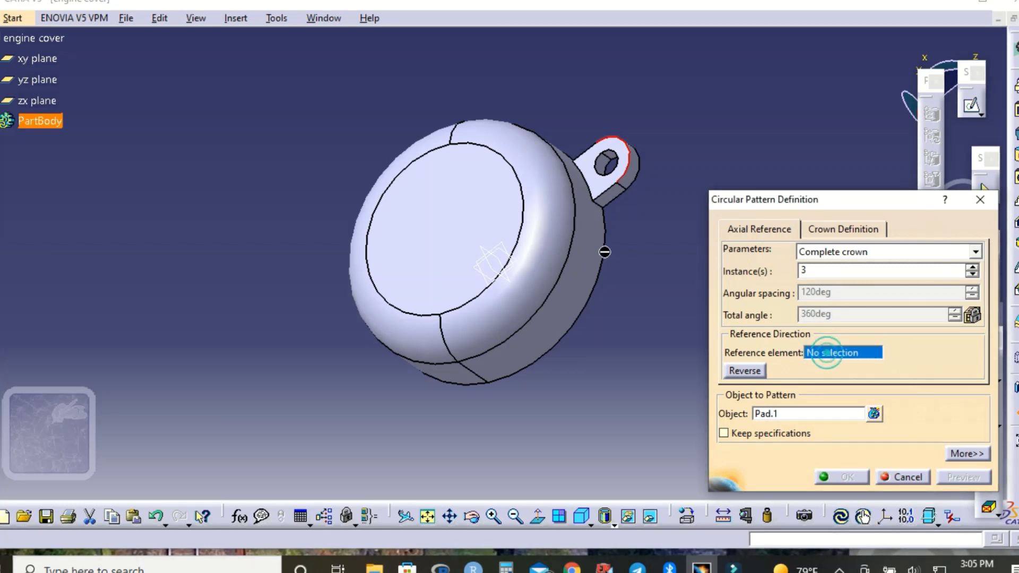
click(596, 253)
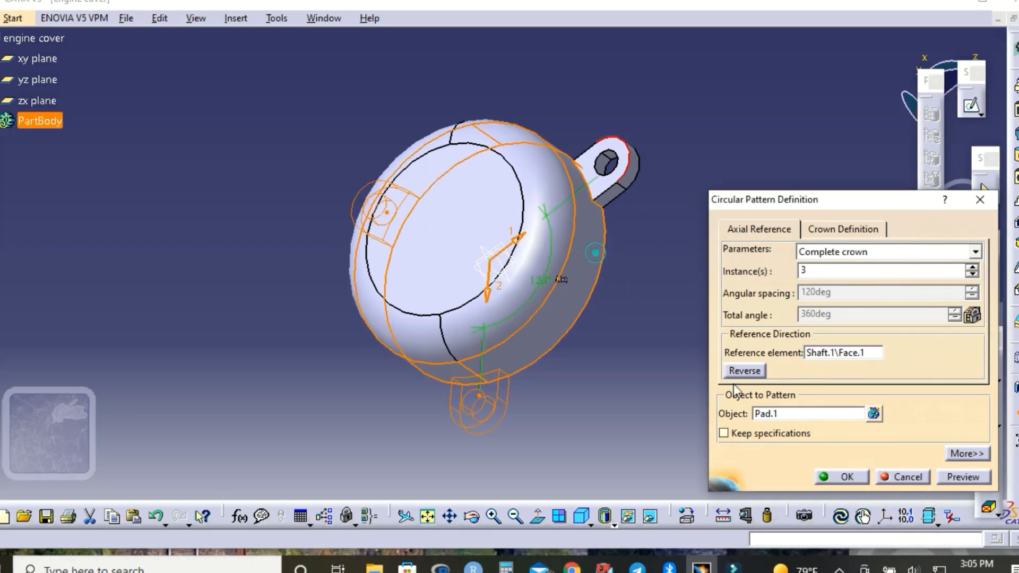
click(960, 477)
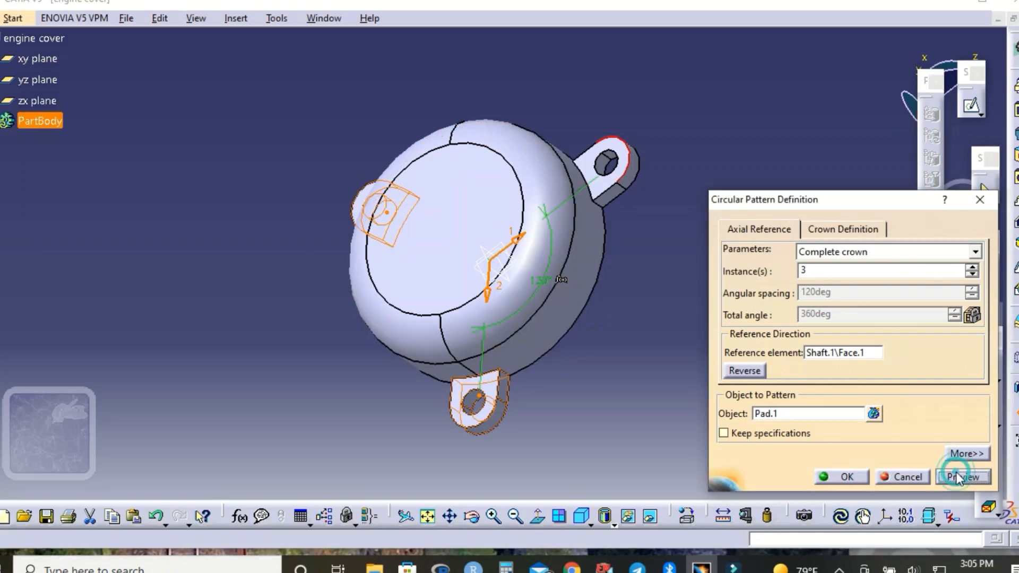
click(843, 477)
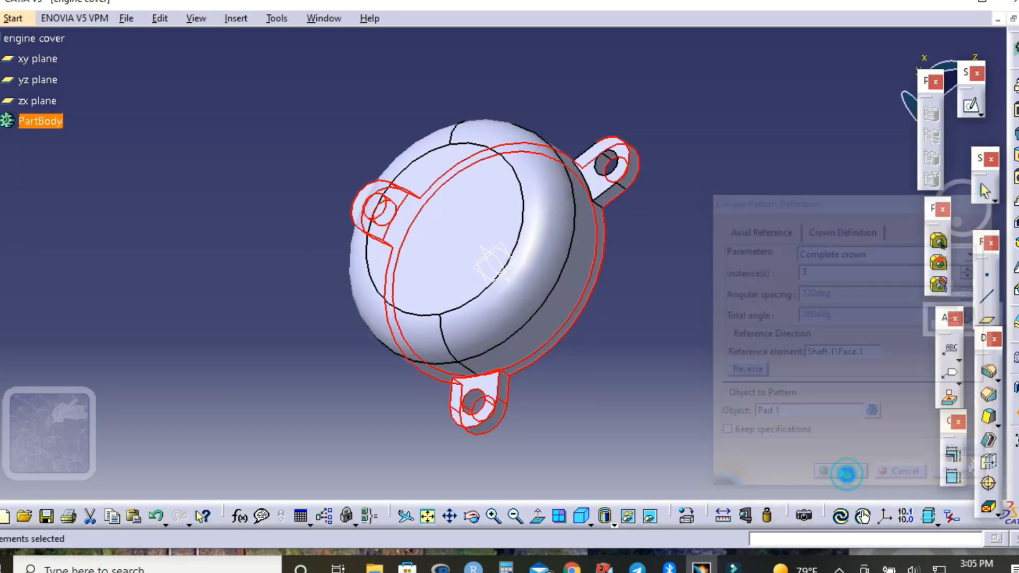
Start a sketch on the flat circular front face of the cover
click(724, 393)
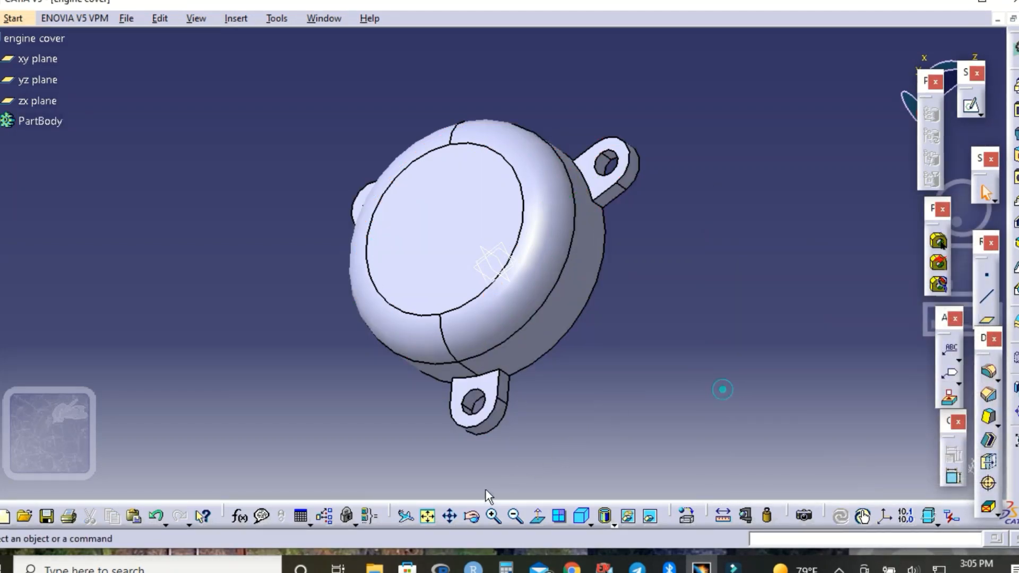
click(470, 517)
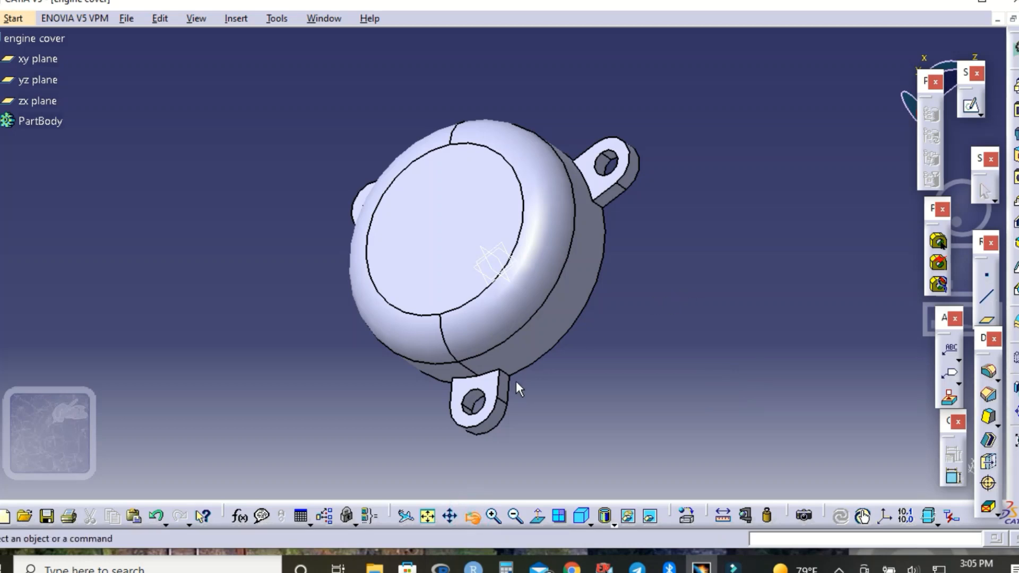
drag(514, 380, 684, 295)
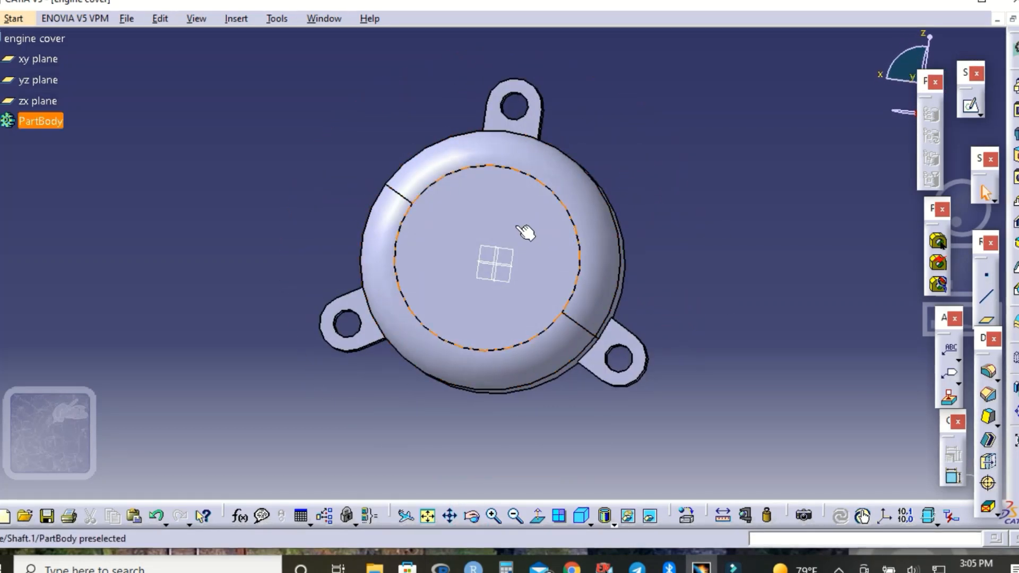
click(515, 223)
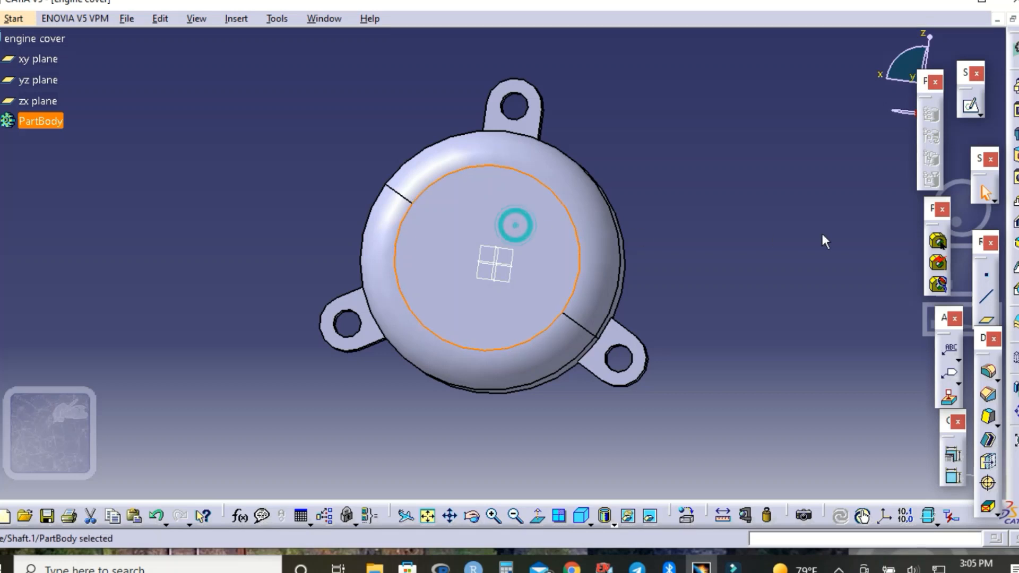
click(972, 107)
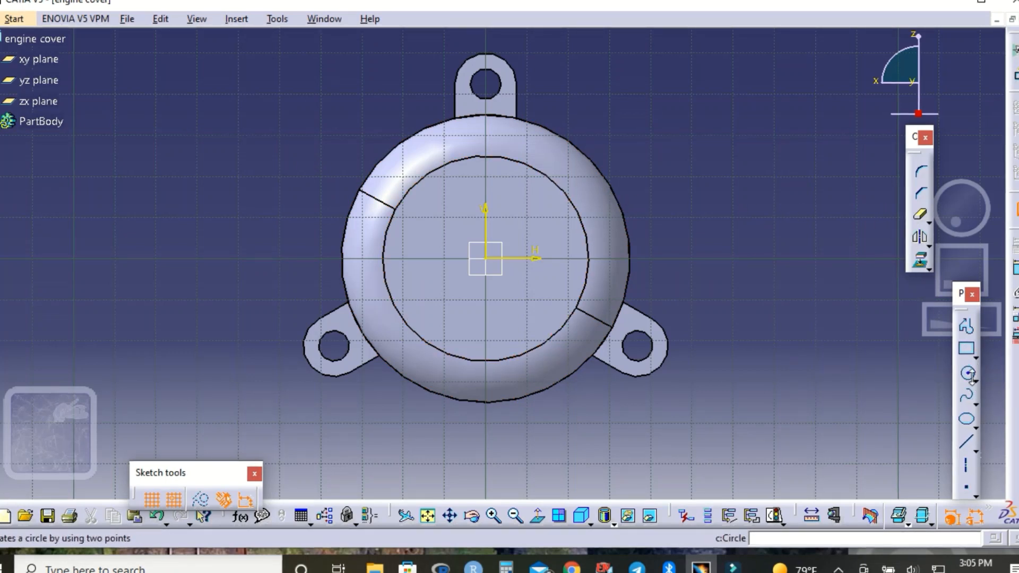
Draw a vertical elongated hole left of the origin, about 40 mm between centers, and set its radius to 1.75 mm
click(976, 358)
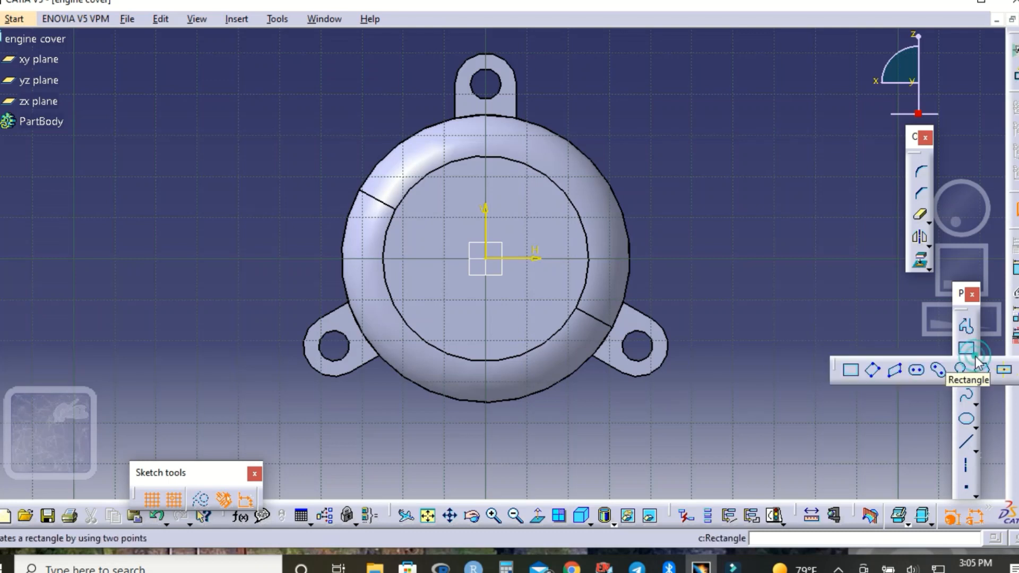
click(920, 370)
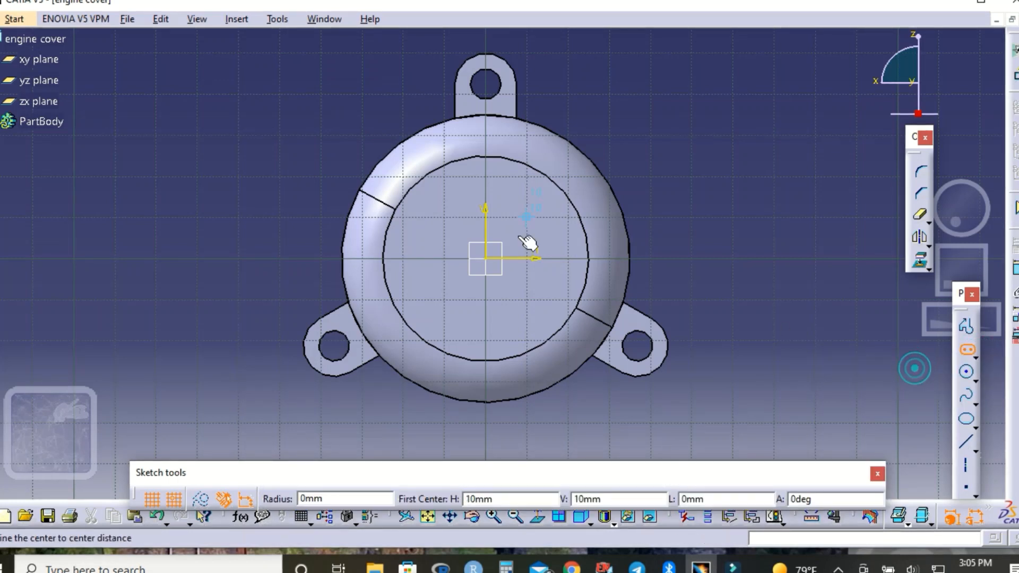
click(403, 177)
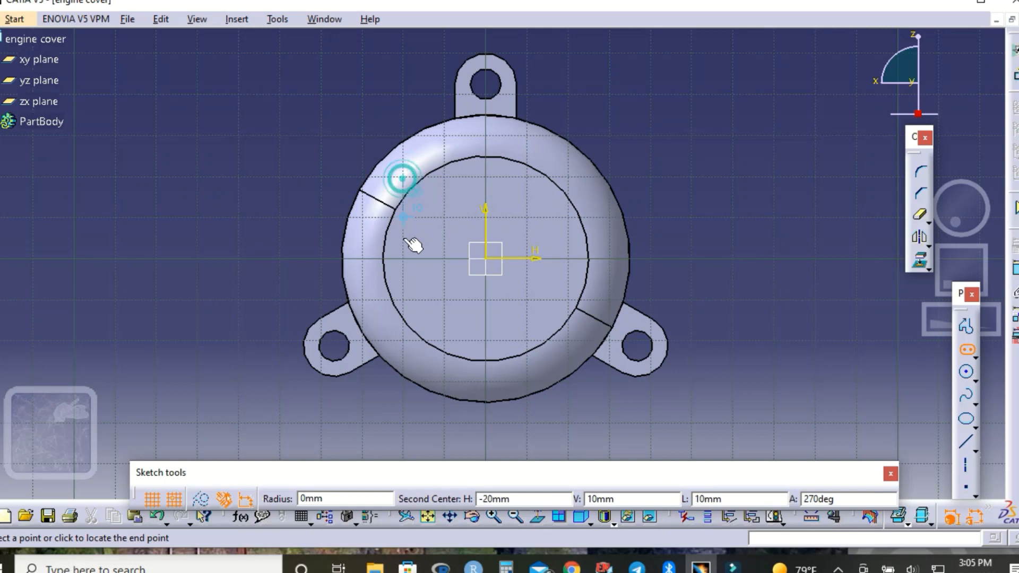
click(404, 341)
click(443, 343)
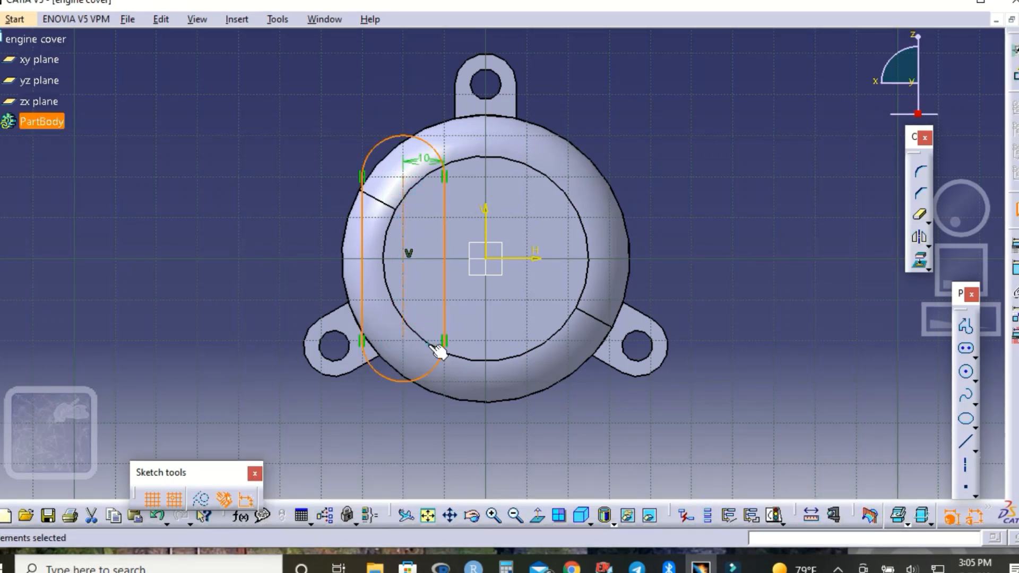
double_click(418, 159)
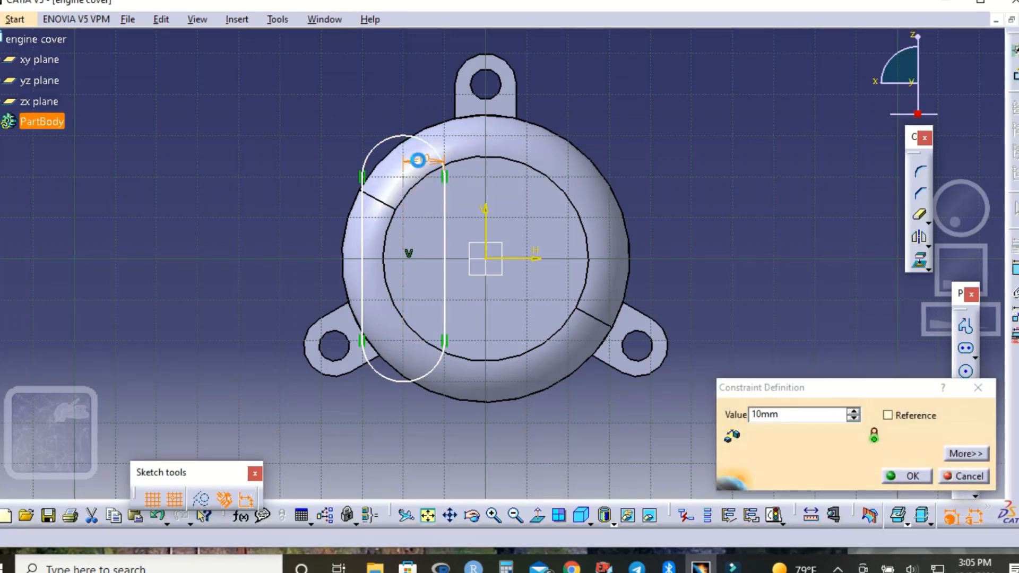
text(1.75)
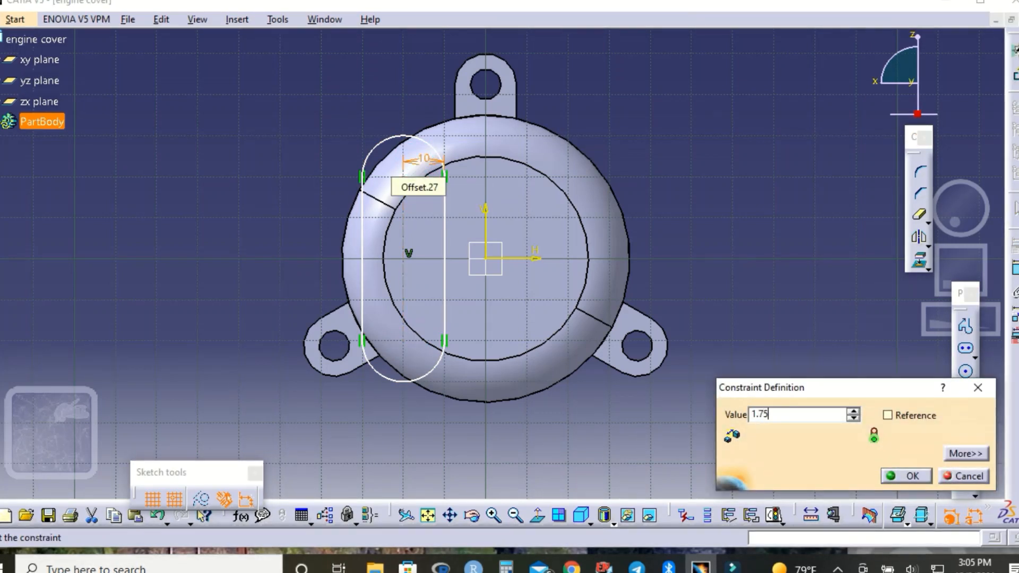
key(Return)
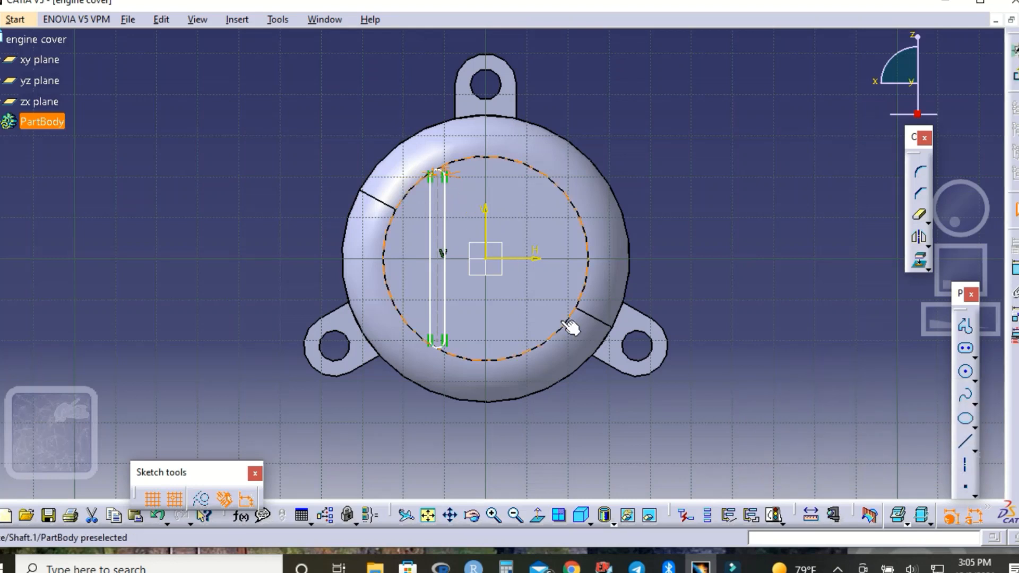
Constrain the distance between the vertical axis and the elongated hole's centerline to 18 mm
click(1014, 269)
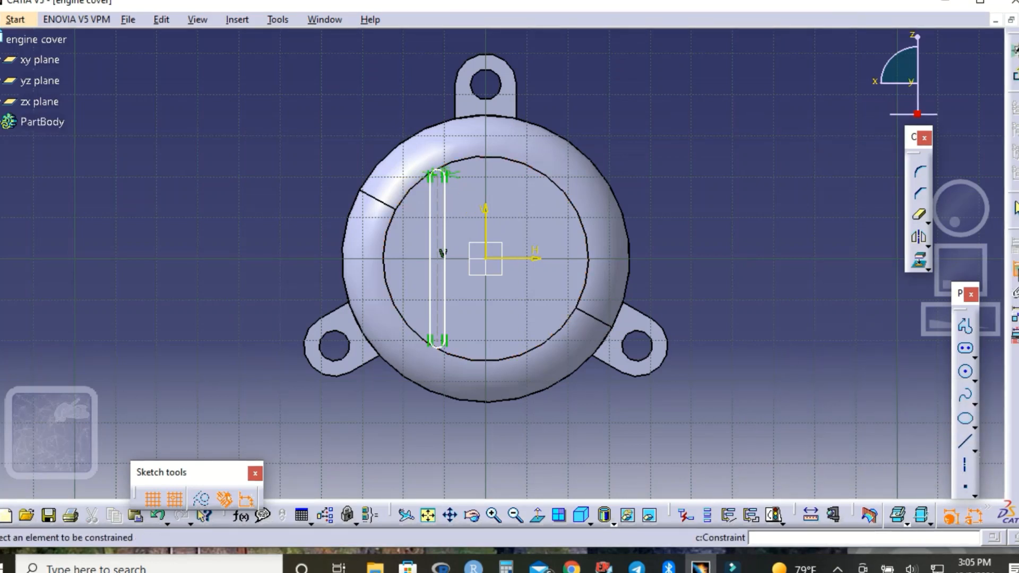
click(486, 236)
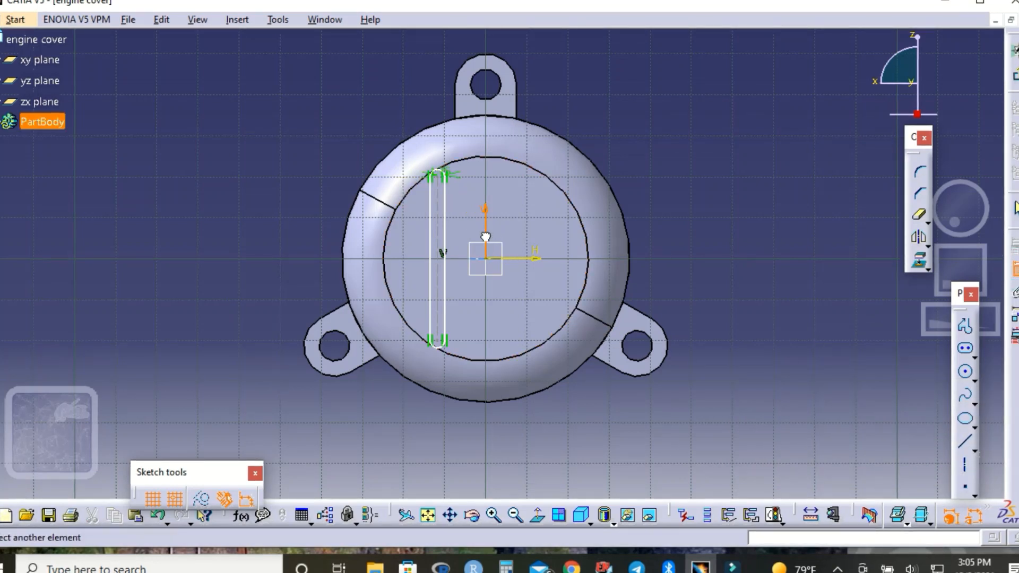
click(437, 298)
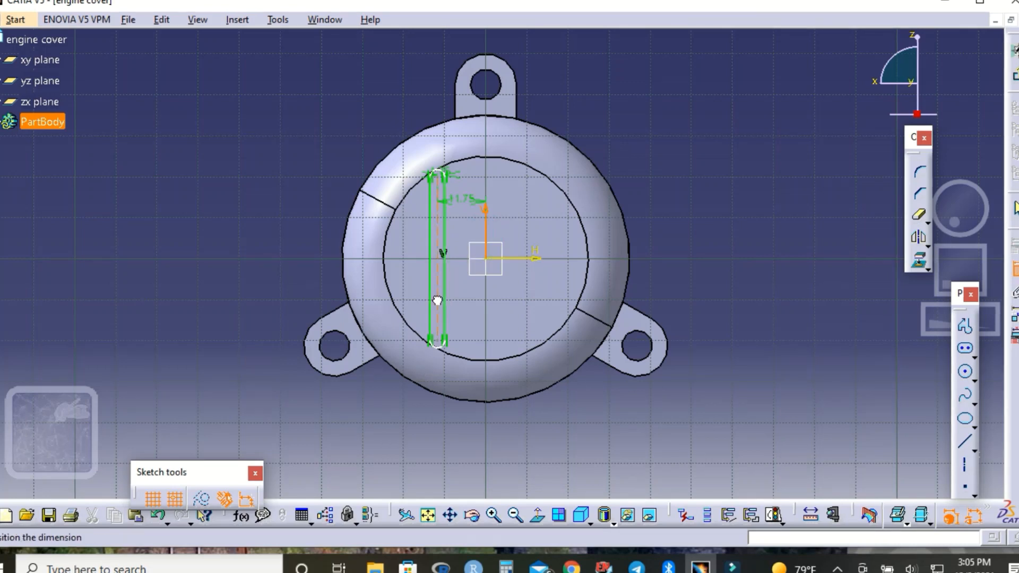
click(489, 422)
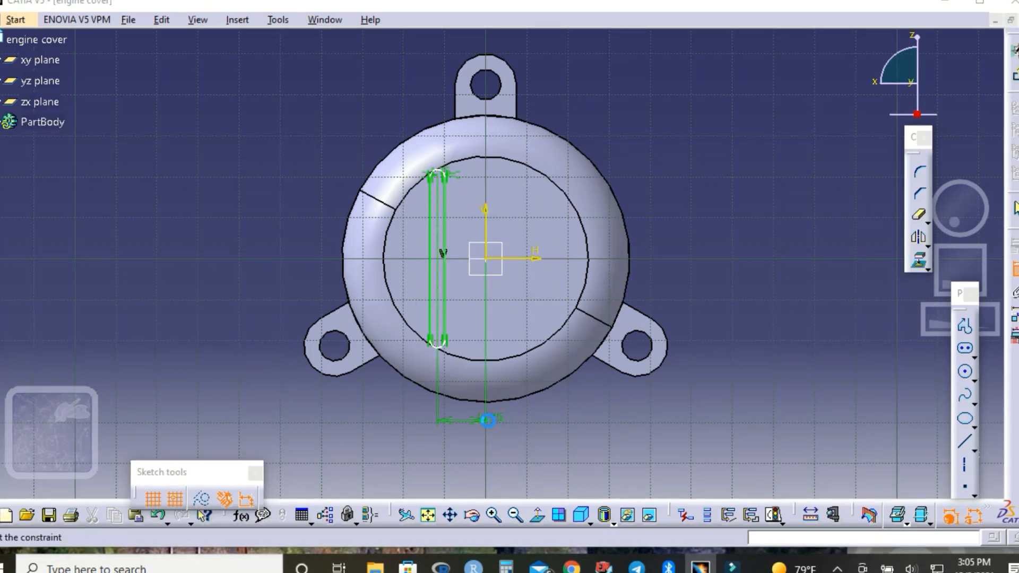
double_click(489, 424)
text(18)
key(Return)
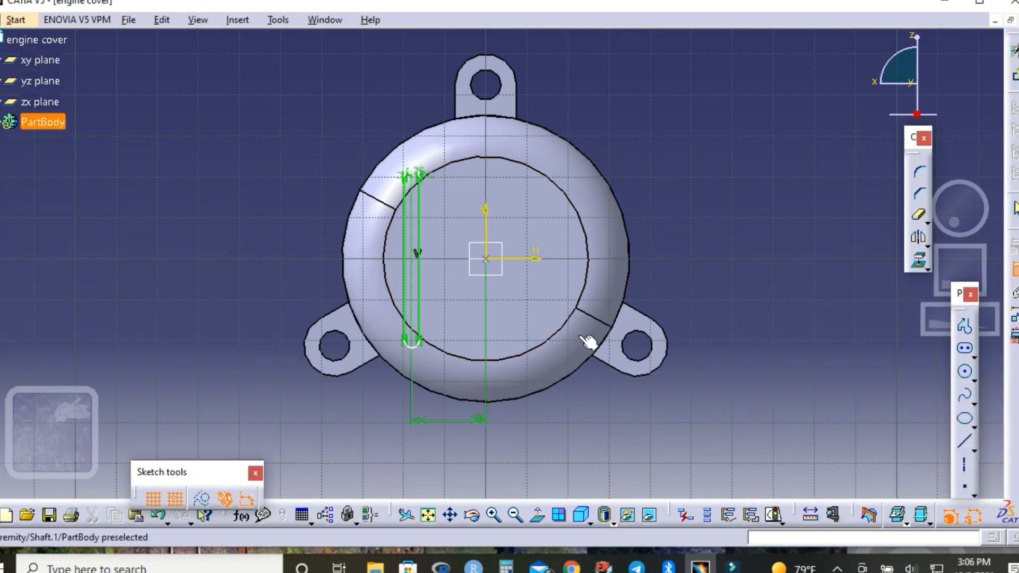
Dimension the elongated hole's center-to-center length and place the dimension beside the cover
click(420, 224)
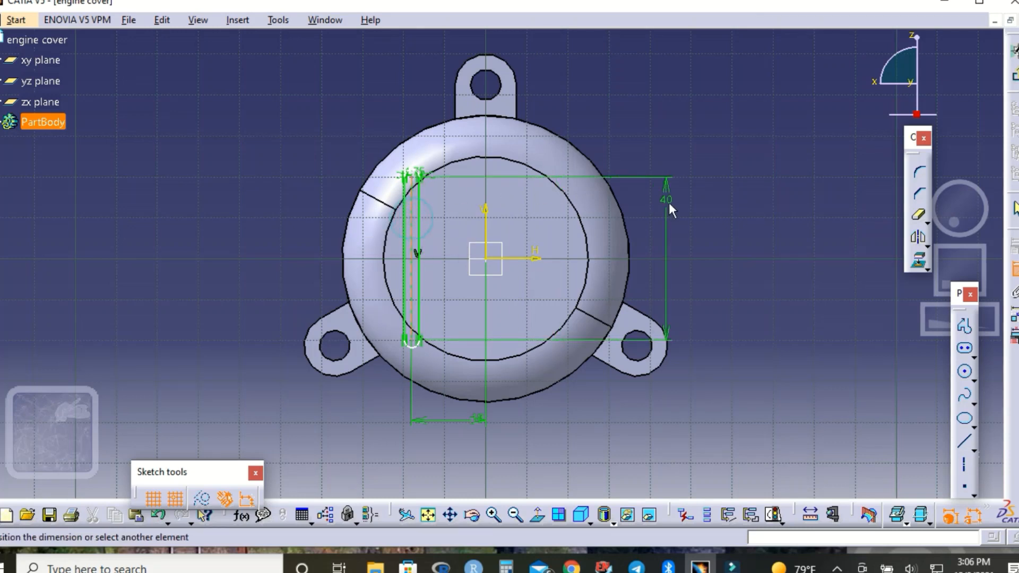
click(719, 213)
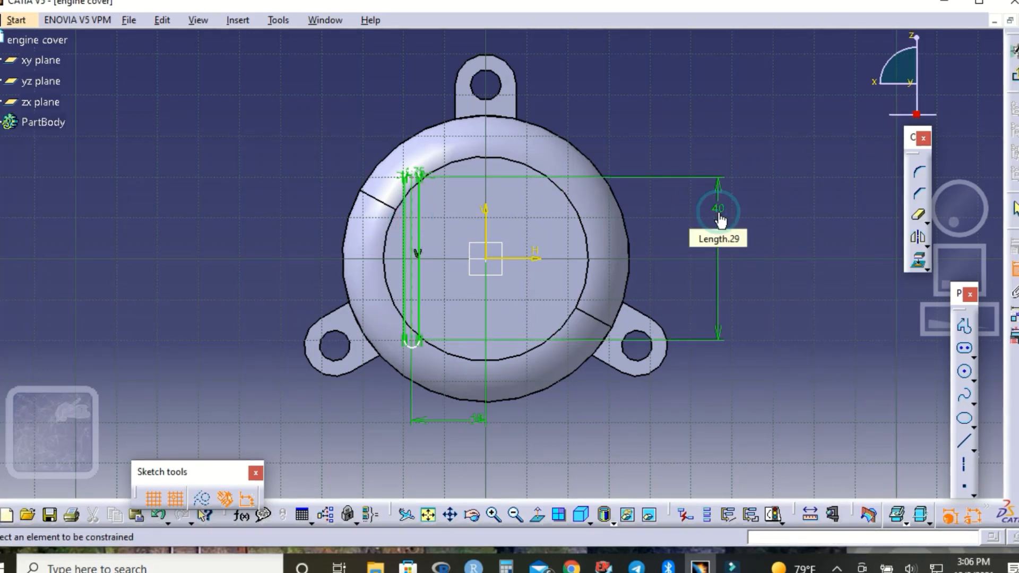
click(776, 255)
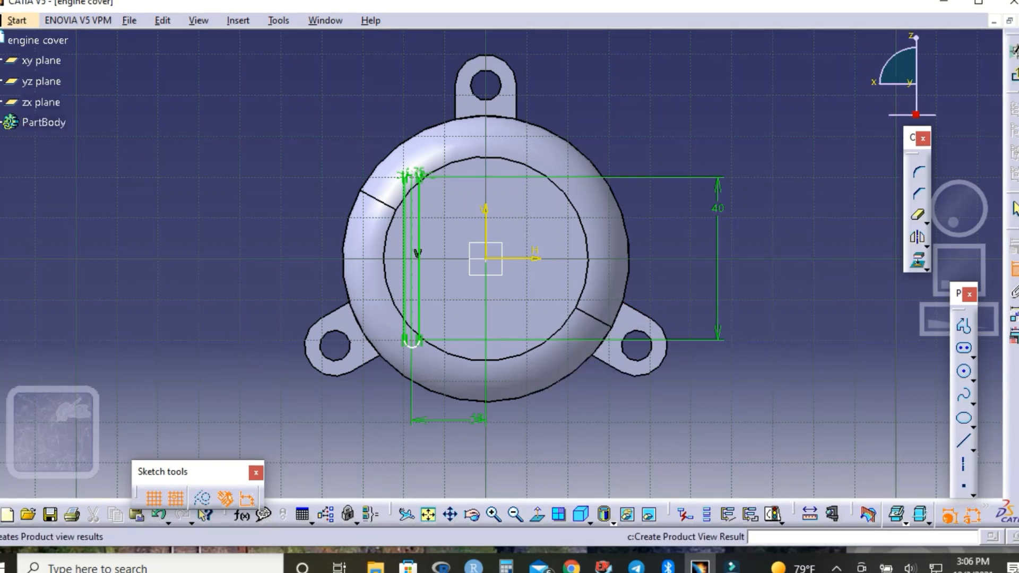
Exit the sketch and cut the elongated hole as a pocket with a depth of 5 mm
click(1013, 72)
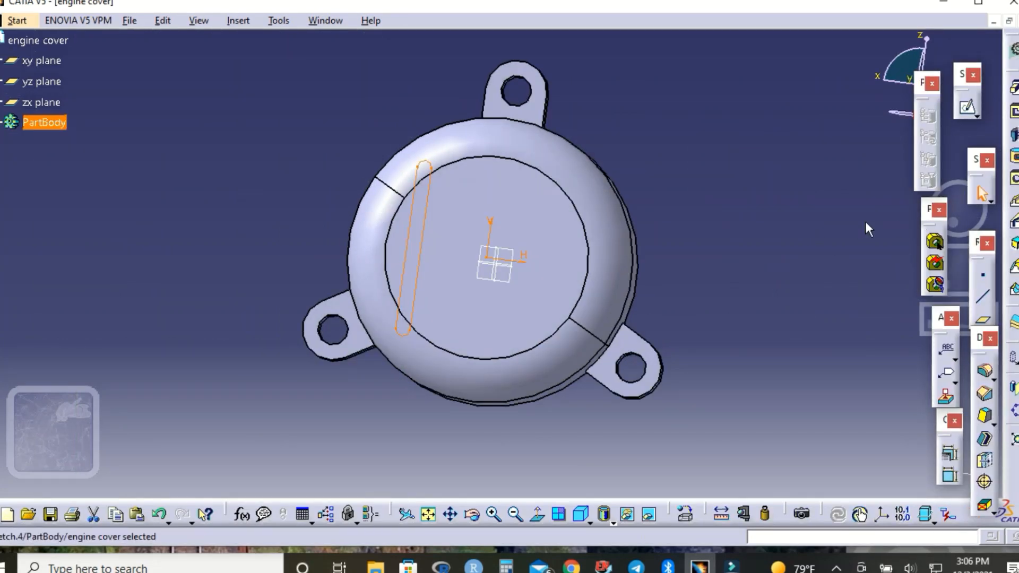
click(935, 262)
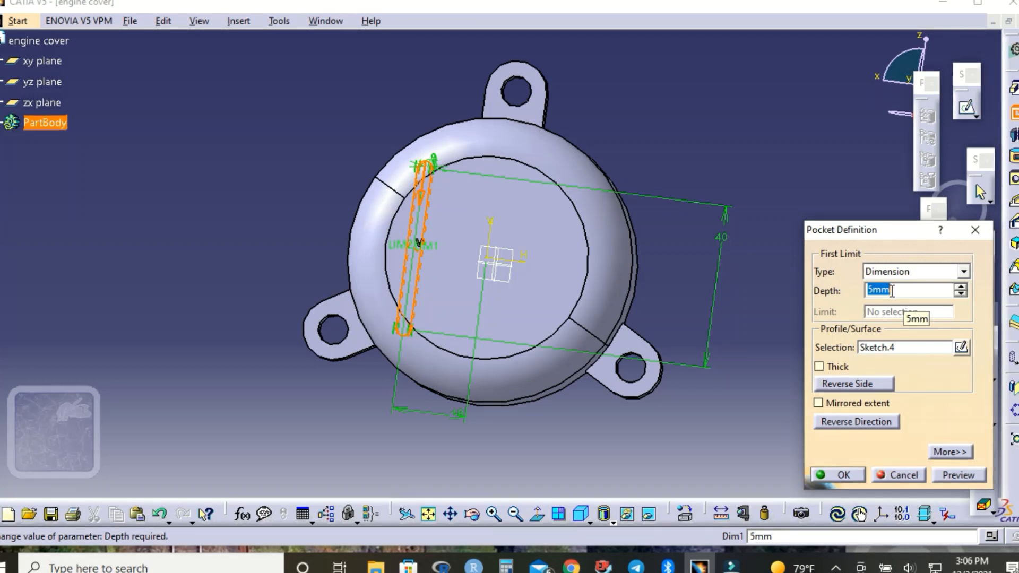
click(948, 474)
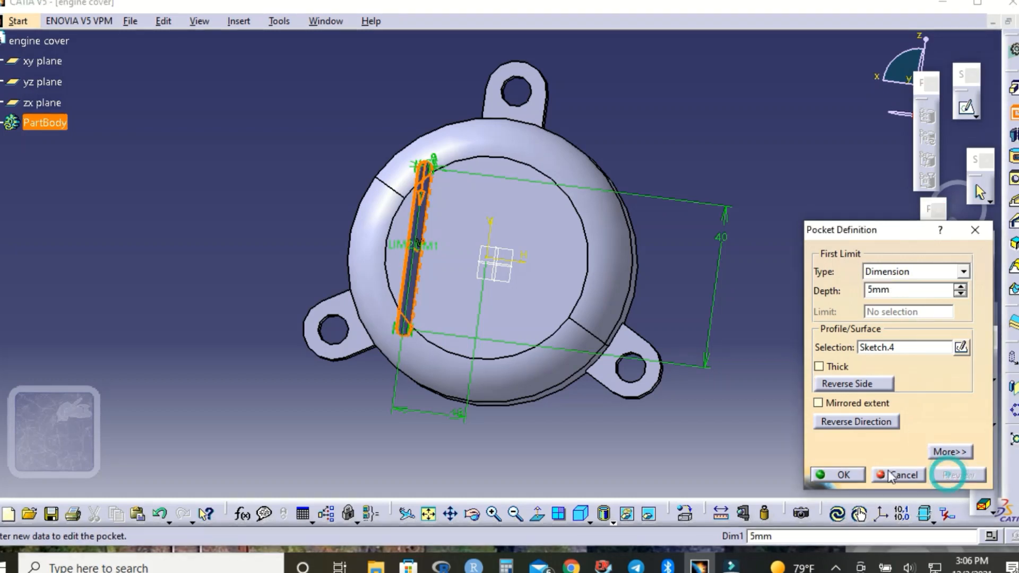
click(839, 473)
click(759, 398)
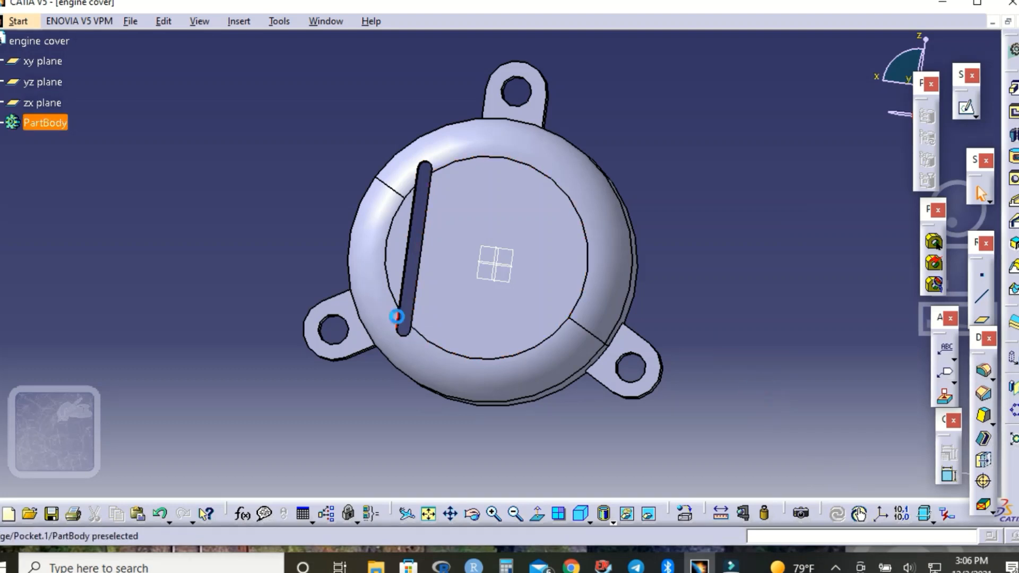
Start a rectangular pattern of the slot pocket with 7 instances spaced 6 mm apart
click(396, 317)
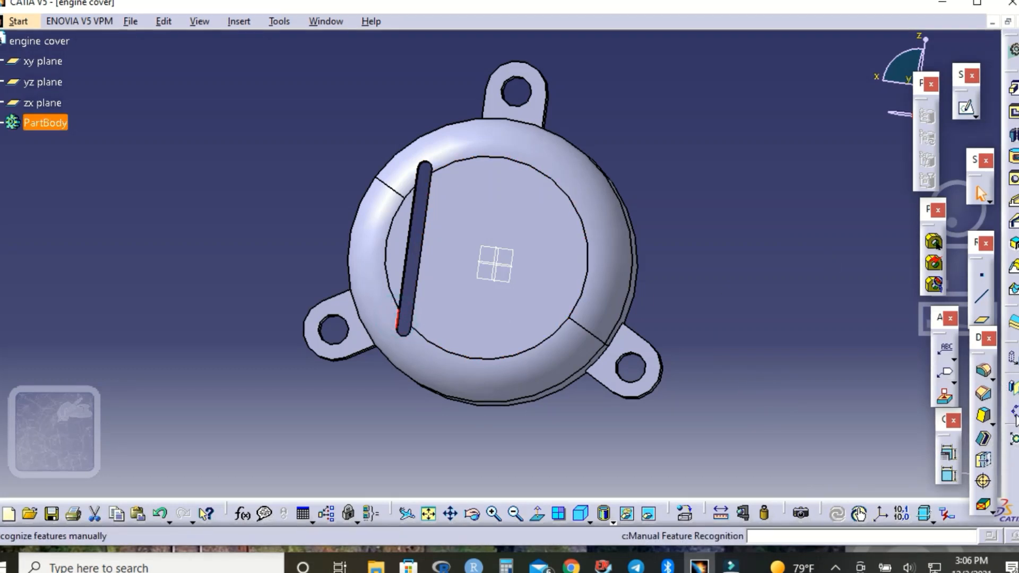
click(996, 422)
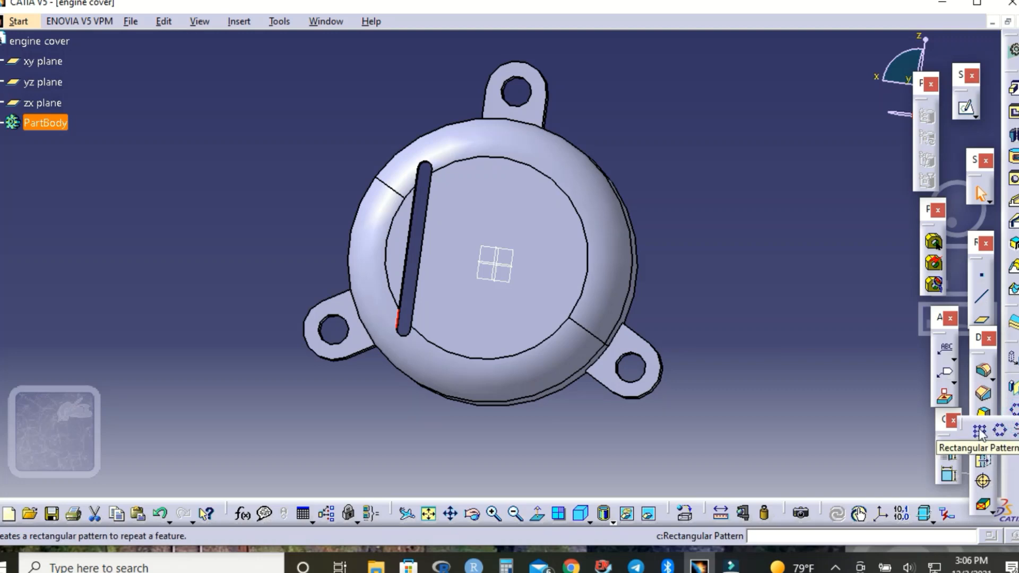
click(980, 432)
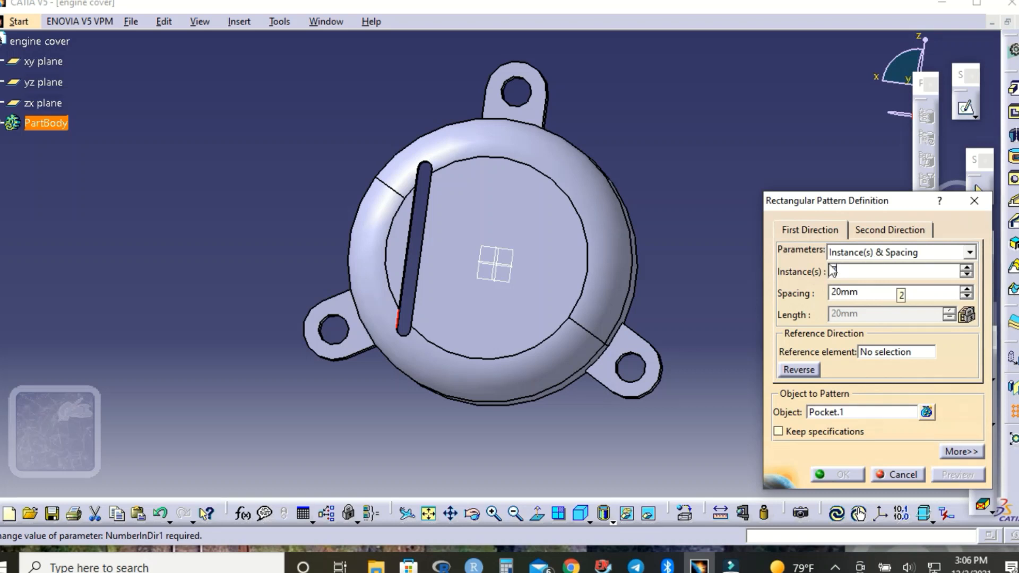
text(7)
click(841, 292)
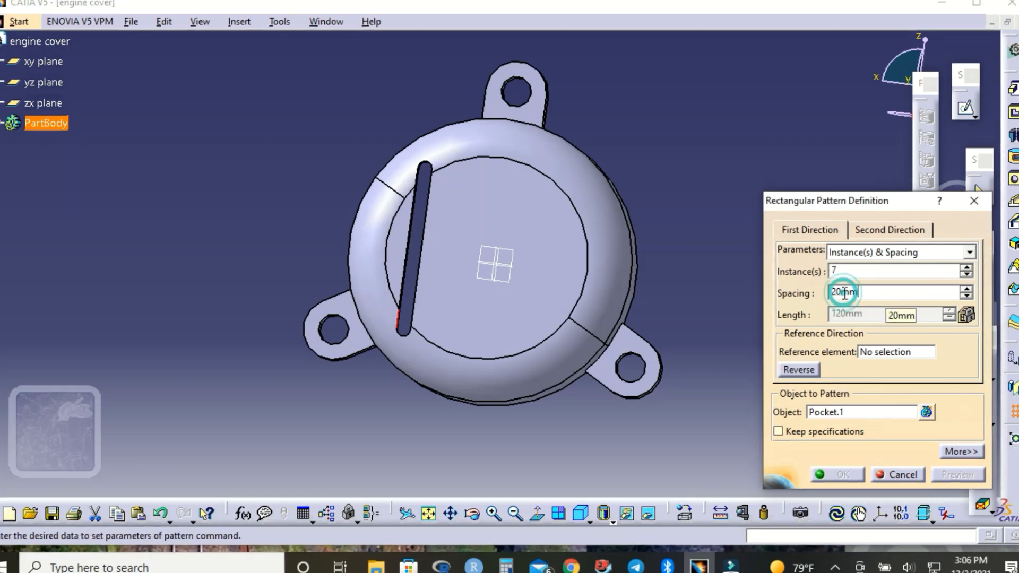
double_click(845, 292)
key(BackSpace)
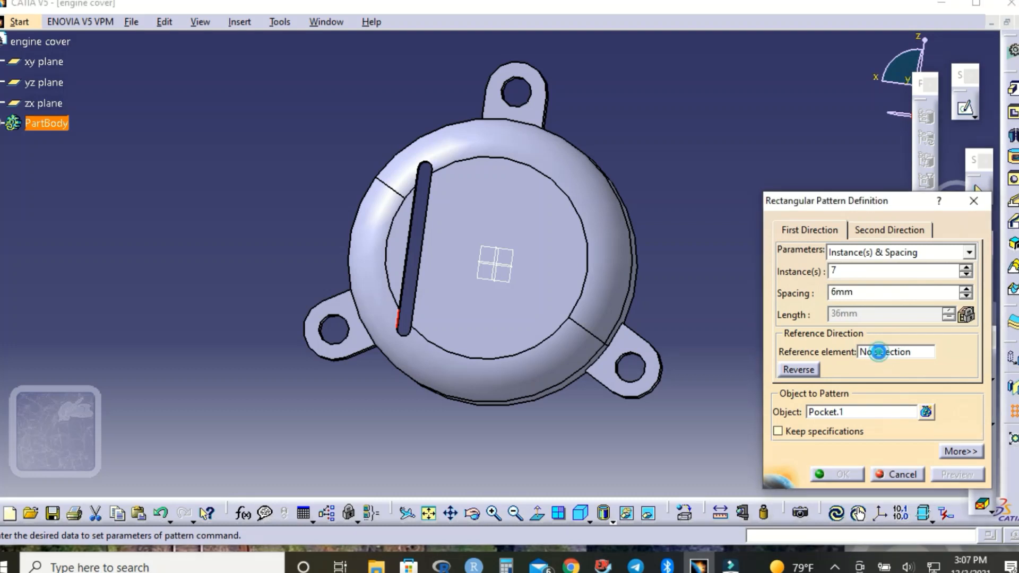
Use the flat front face as the pattern's reference element, reverse the direction to run across the face, and create the pattern
click(876, 351)
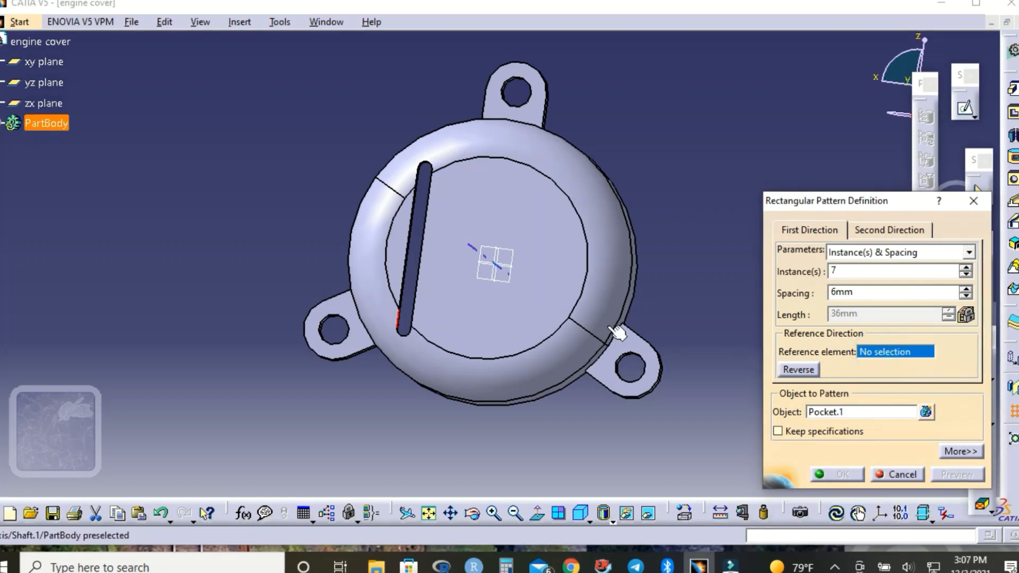
click(557, 304)
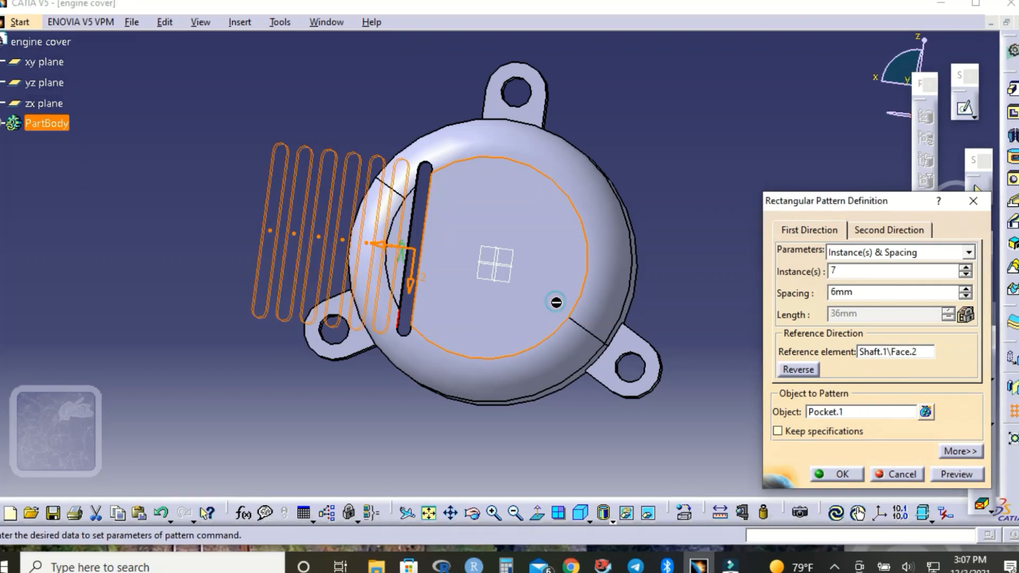
click(959, 452)
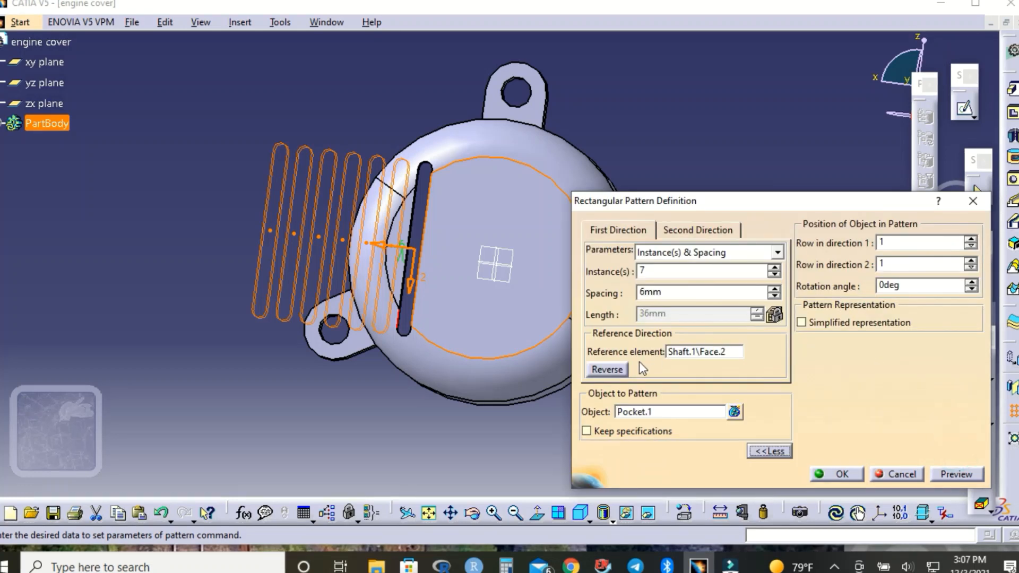
click(613, 371)
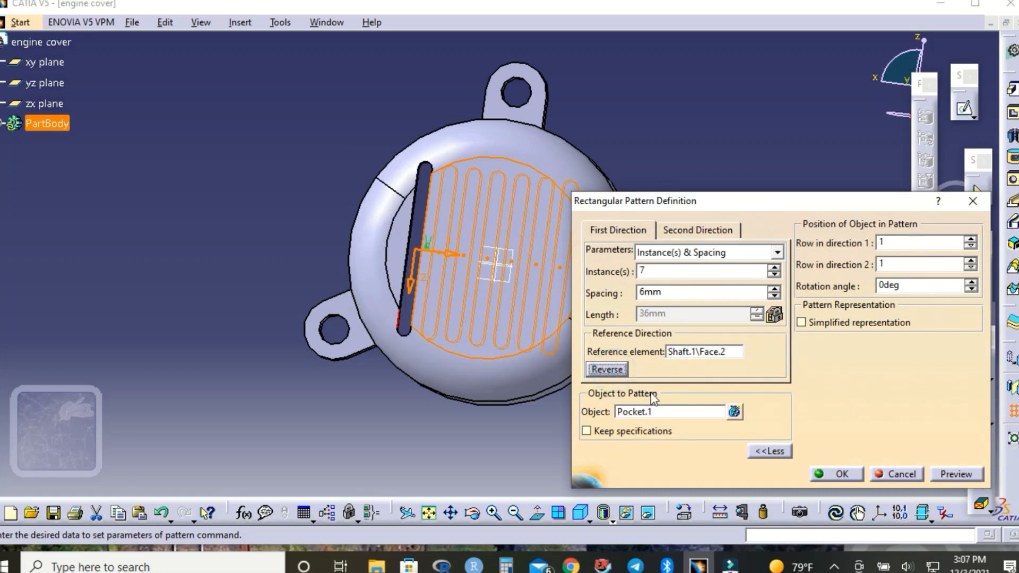
click(842, 474)
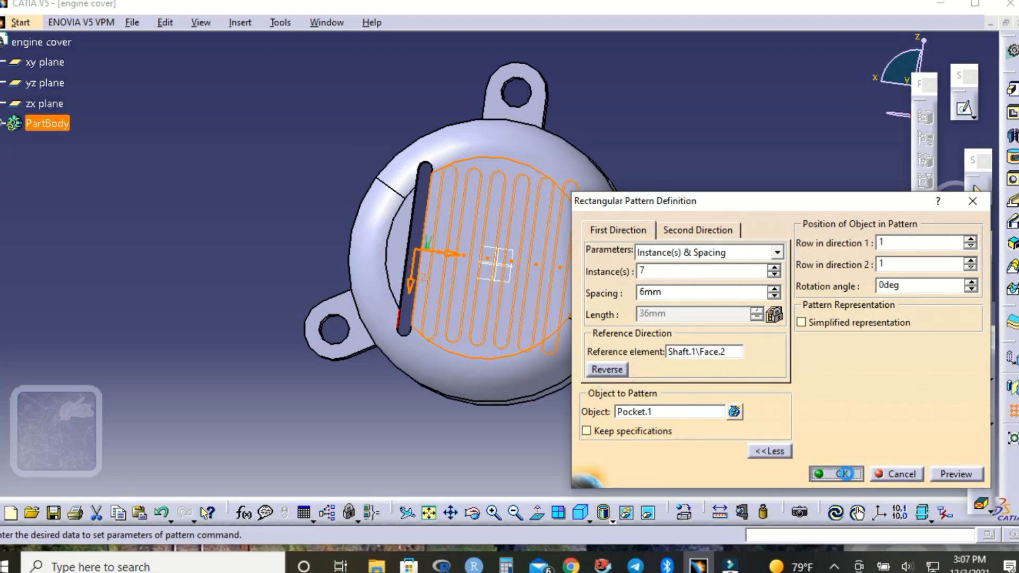
click(802, 385)
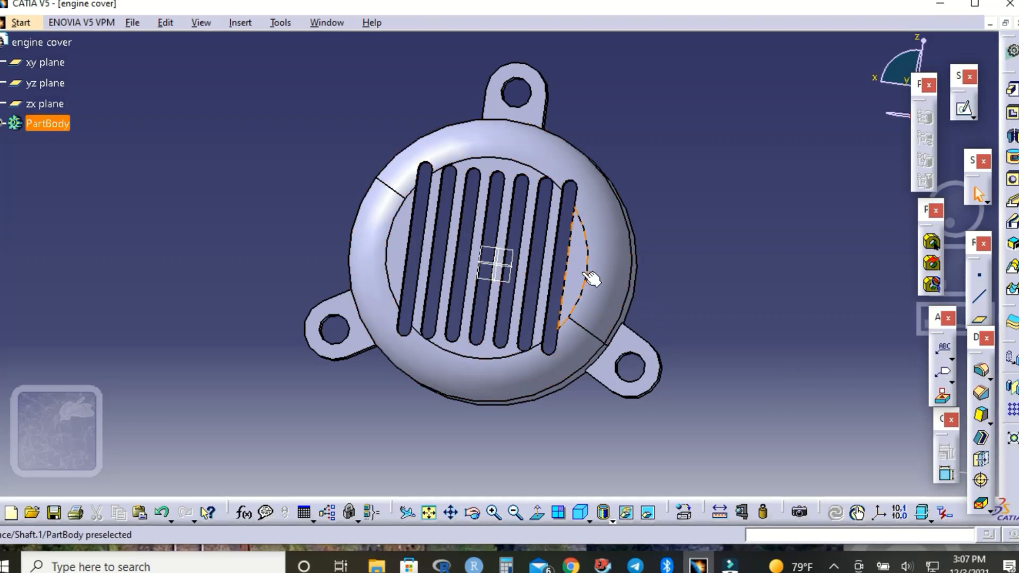
Start a new sketch on the xy plane through the middle of the cover
click(588, 275)
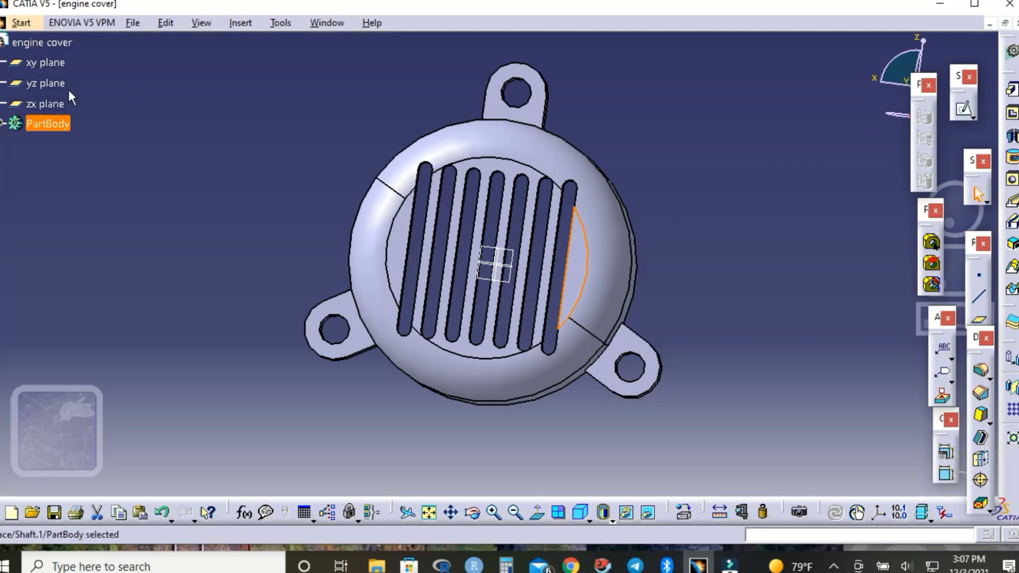
click(472, 511)
drag(498, 462, 443, 318)
click(443, 319)
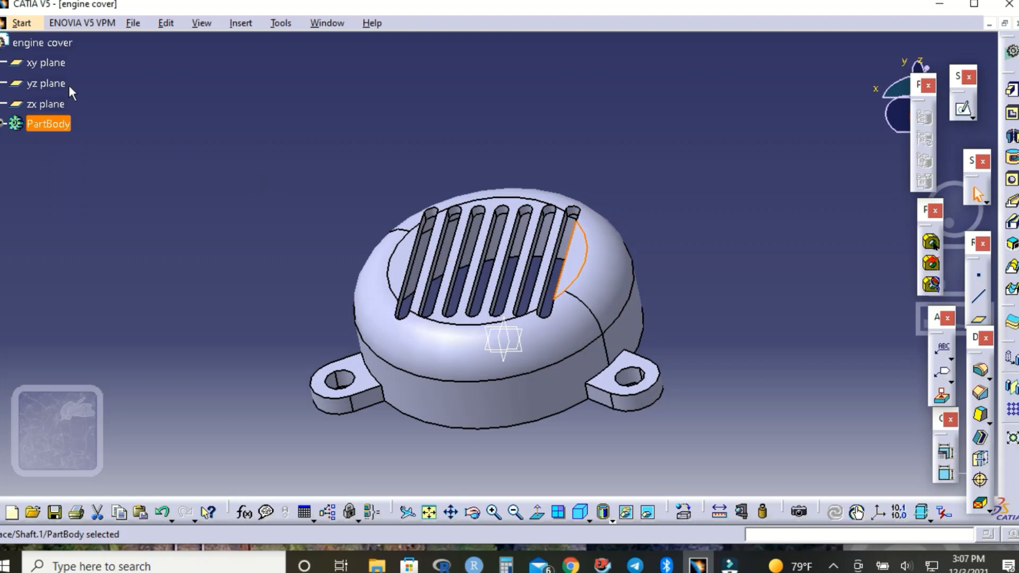
click(47, 62)
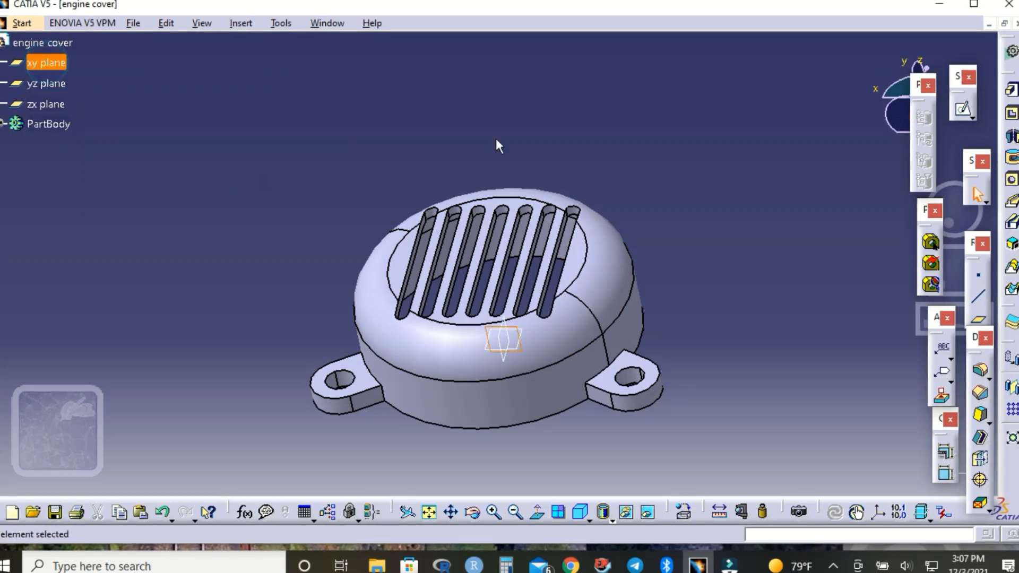
click(963, 109)
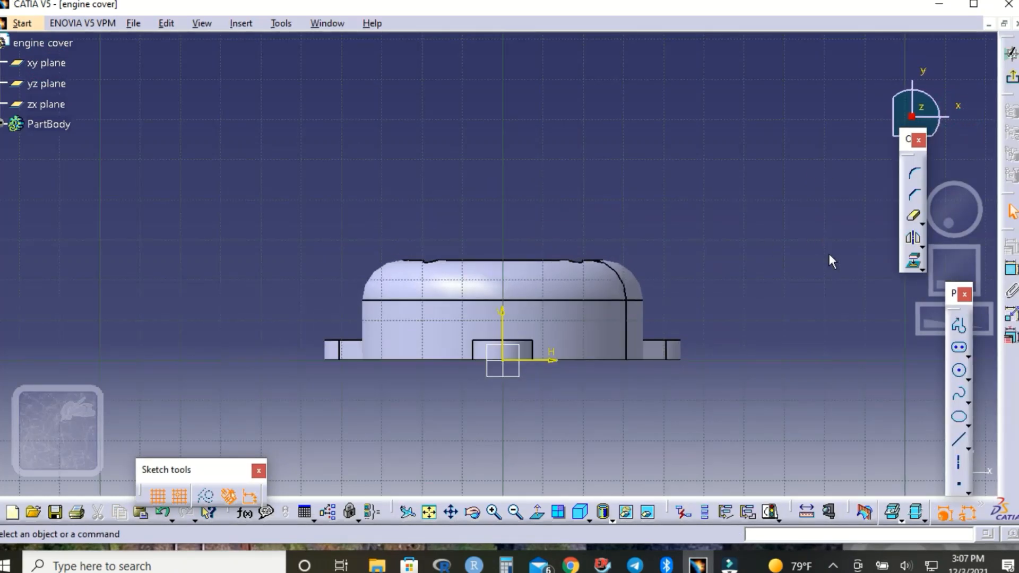
Sketch a closed rectangular profile about 40 mm wide and 20 mm high, with one side on the vertical axis, overlapping the cover's top
click(958, 326)
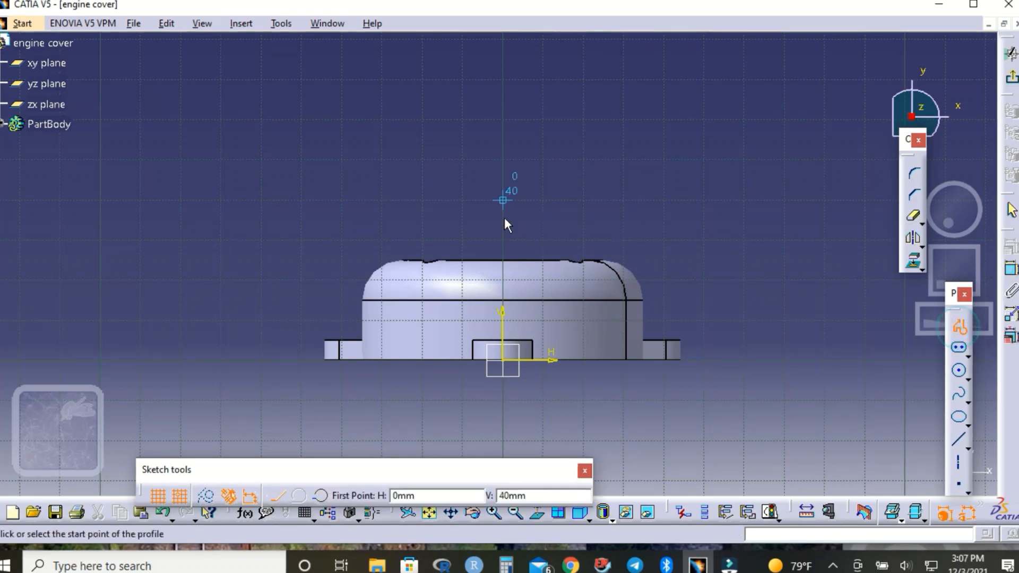
click(502, 200)
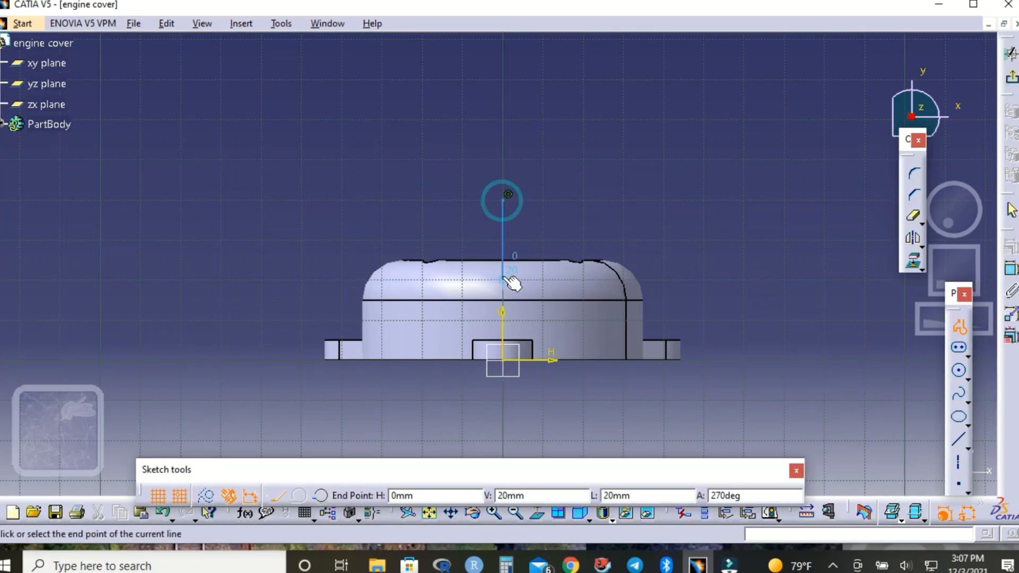
click(504, 296)
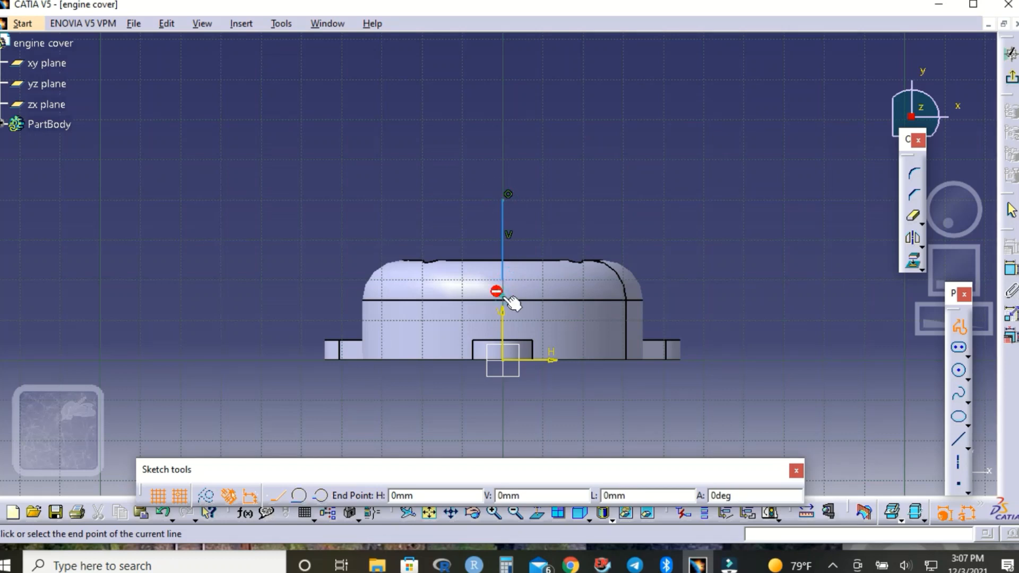
click(664, 279)
drag(664, 278, 517, 332)
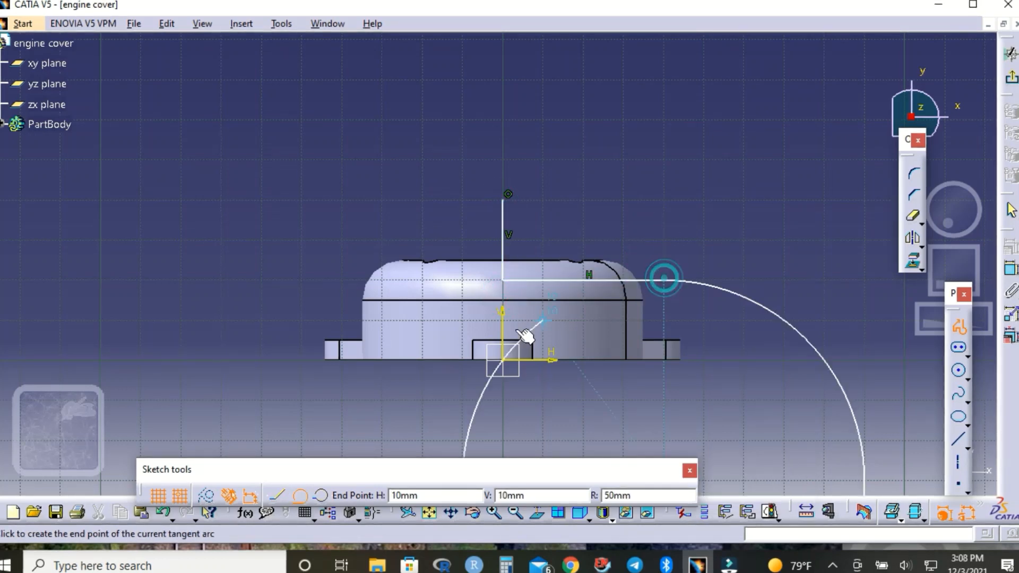
click(277, 495)
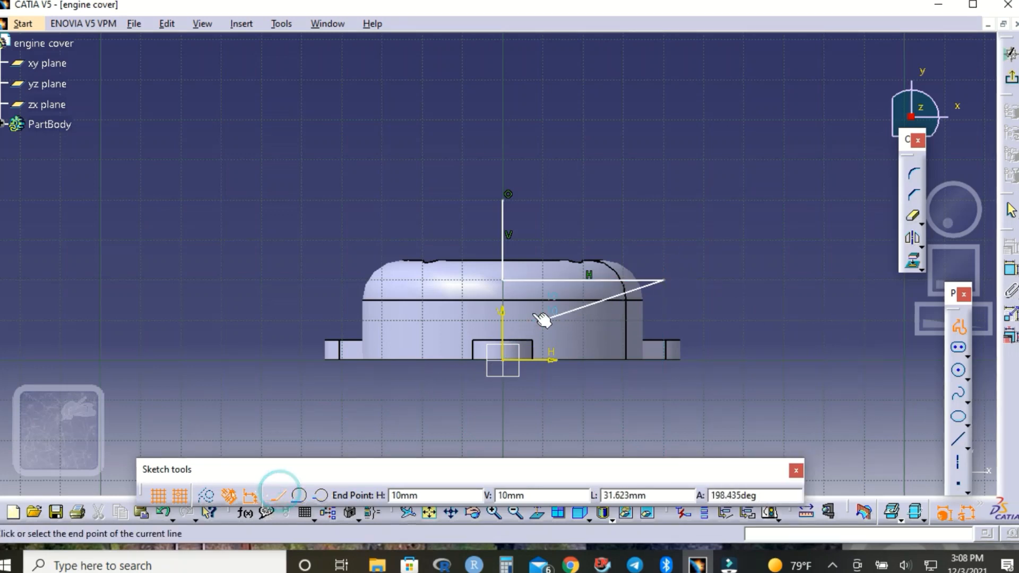
click(663, 200)
click(505, 199)
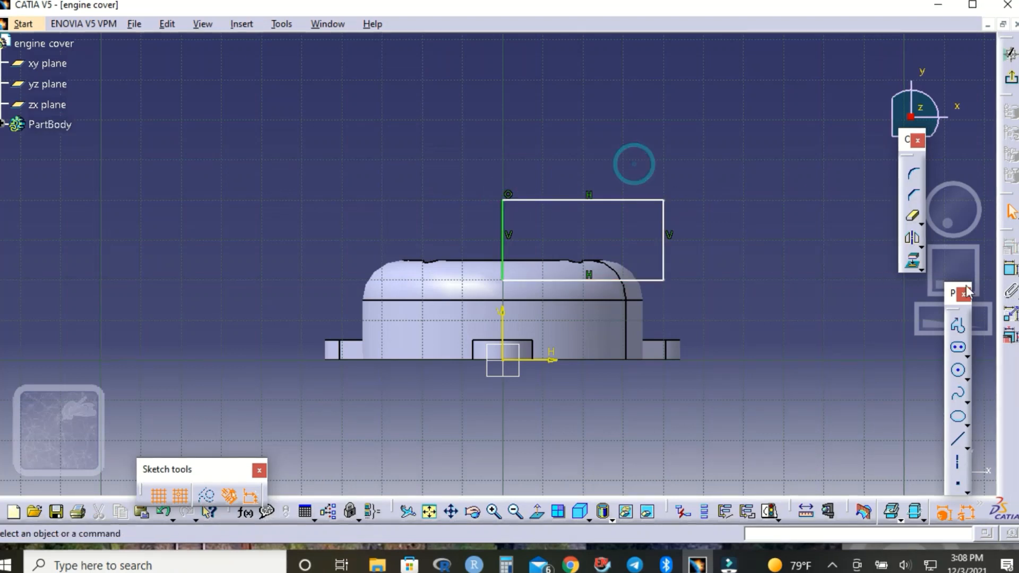
Dimension the rectangle's lower edge and set its length to 12.5 mm
click(1011, 271)
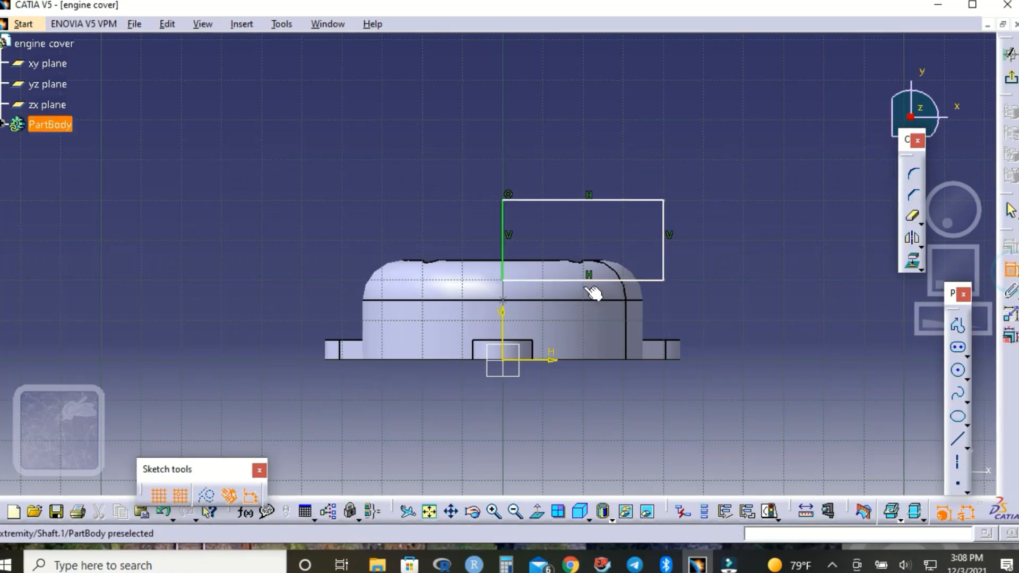
click(603, 287)
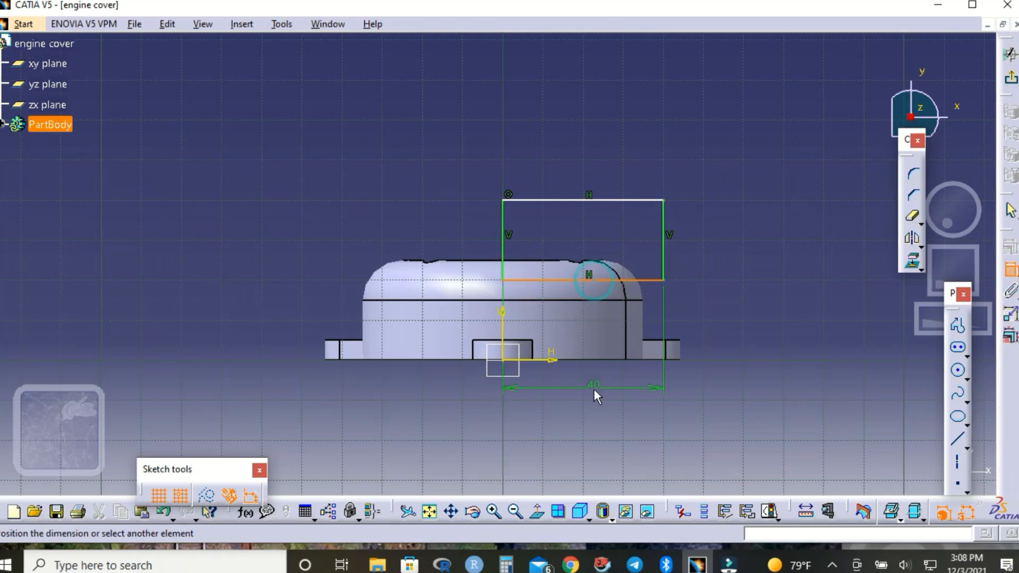
click(593, 389)
double_click(592, 389)
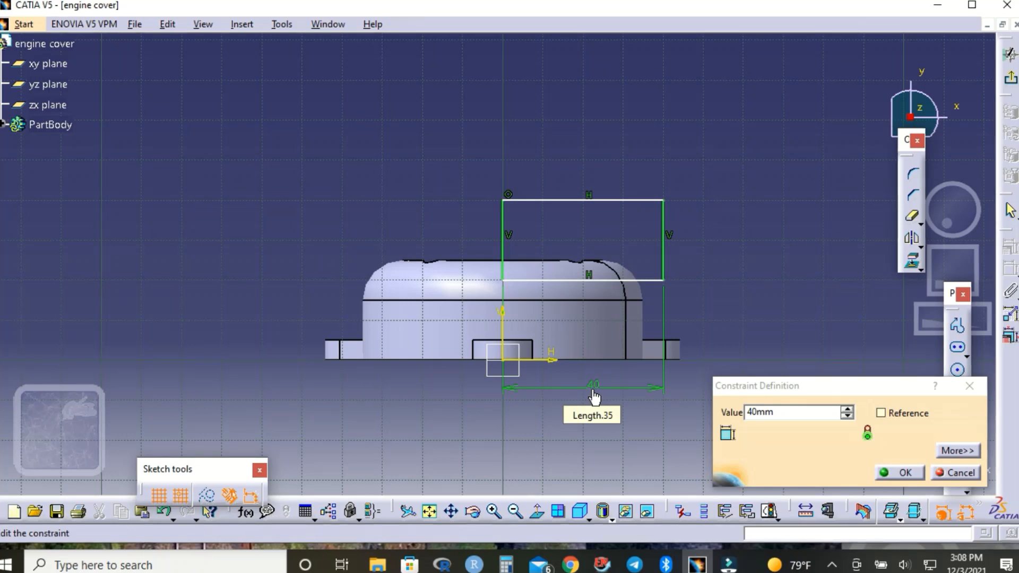
double_click(592, 387)
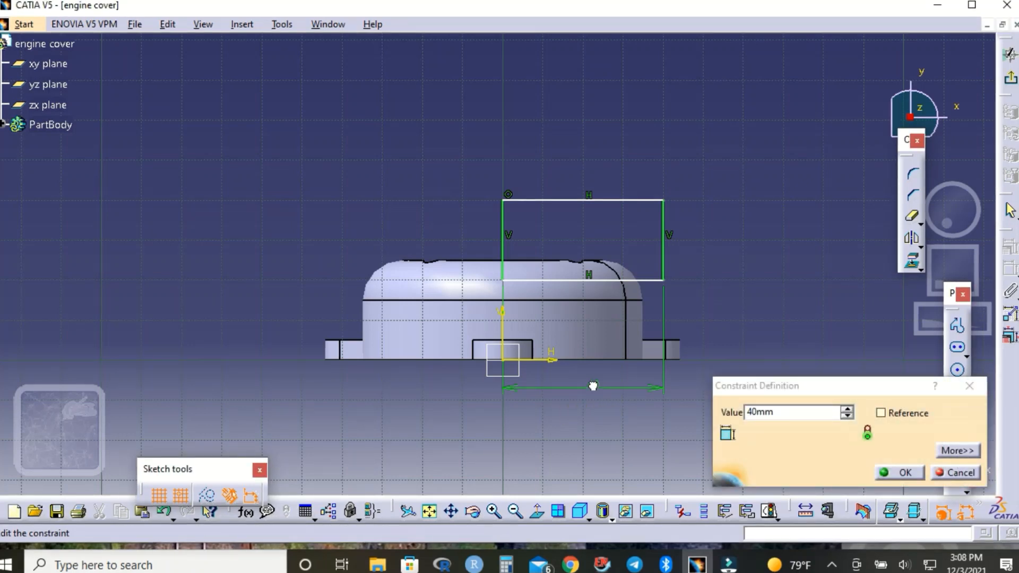
text(12.5)
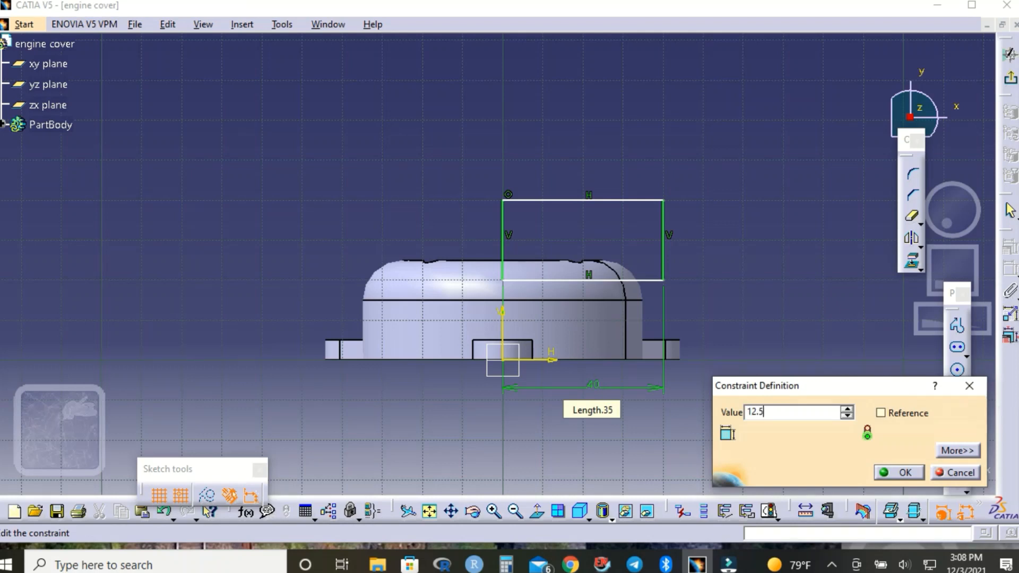
key(Return)
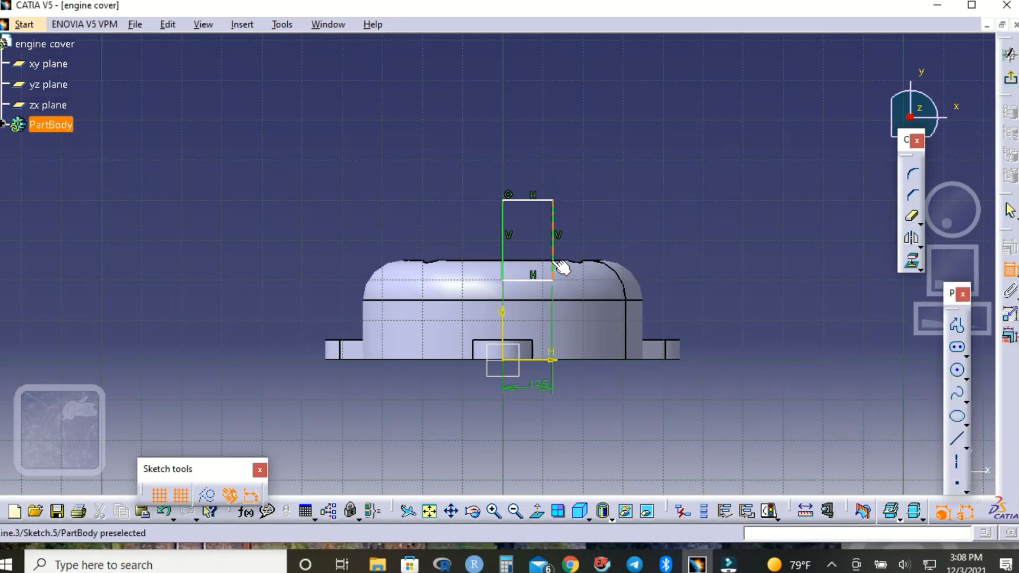
Dimension the rectangle's outer vertical side and set its height to 7.5 mm
click(554, 264)
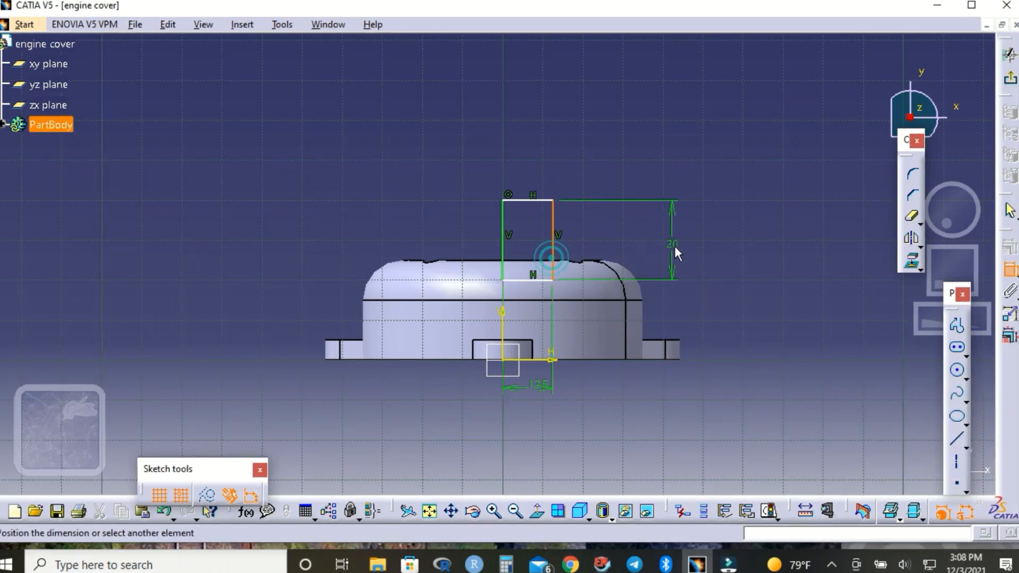
click(674, 246)
double_click(674, 247)
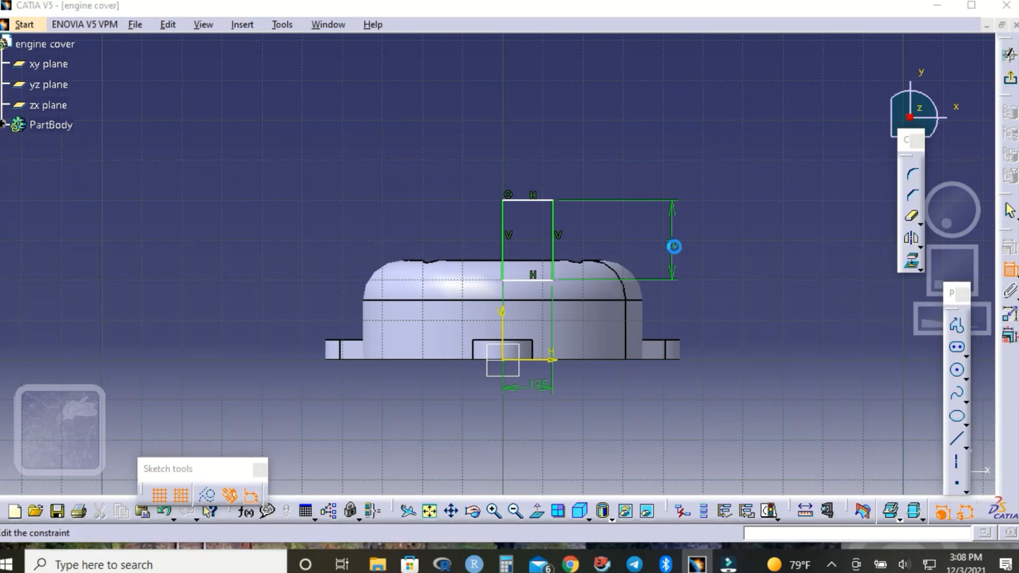
text(7.5)
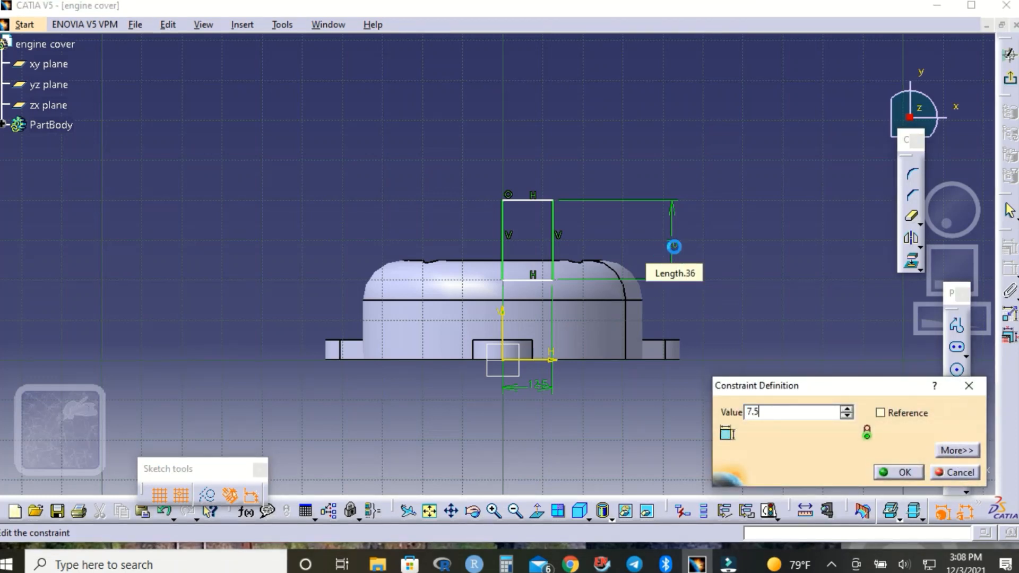
key(Return)
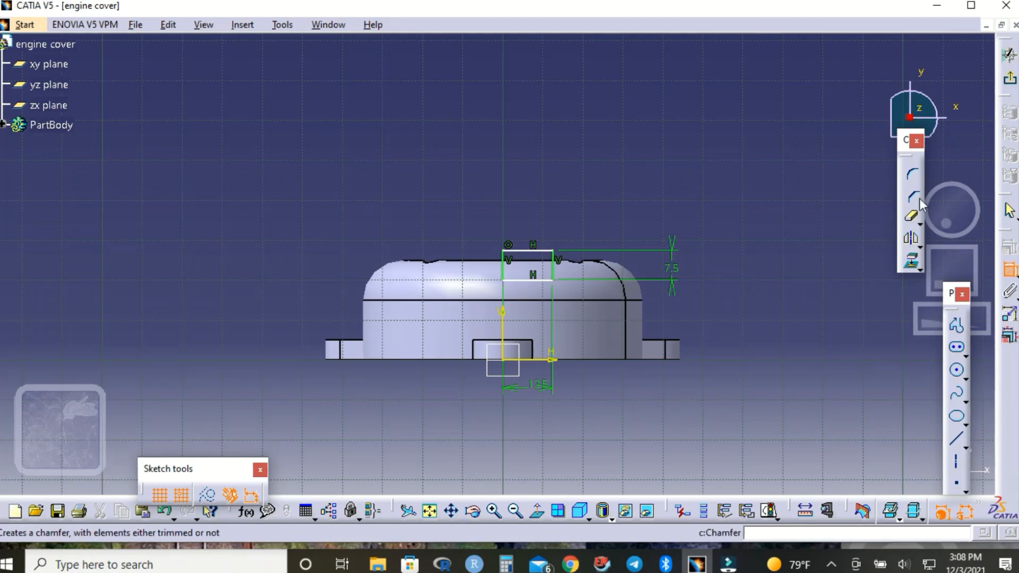
Round the rectangle's upper outer corner and set the corner radius to 2 mm
click(913, 179)
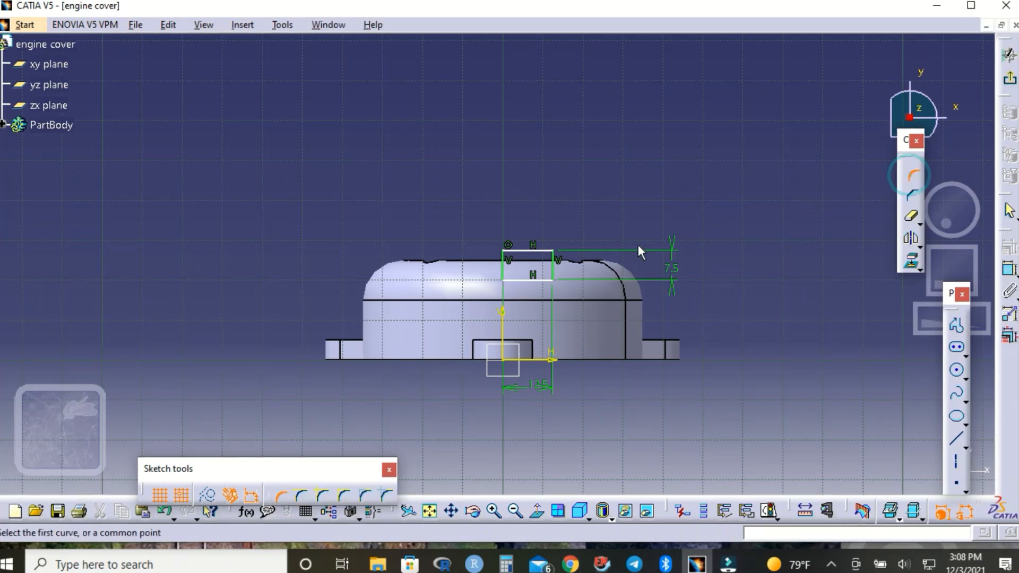
click(546, 251)
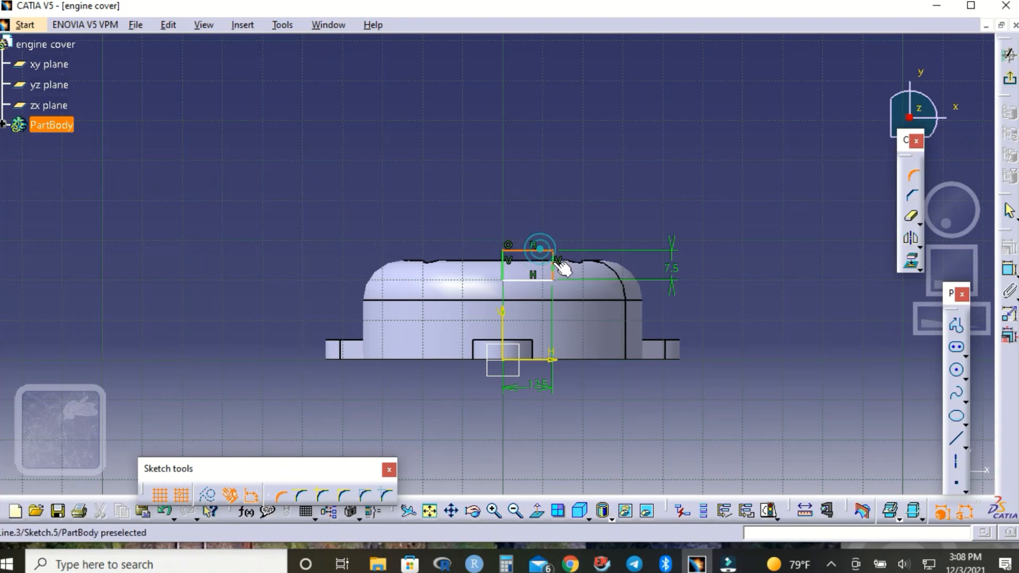
click(553, 263)
click(543, 261)
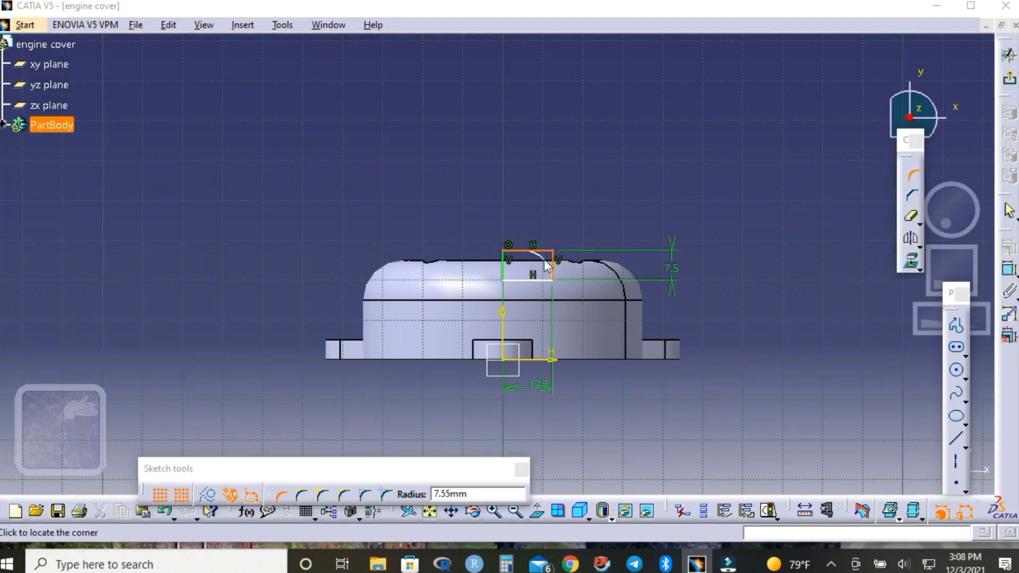
click(553, 312)
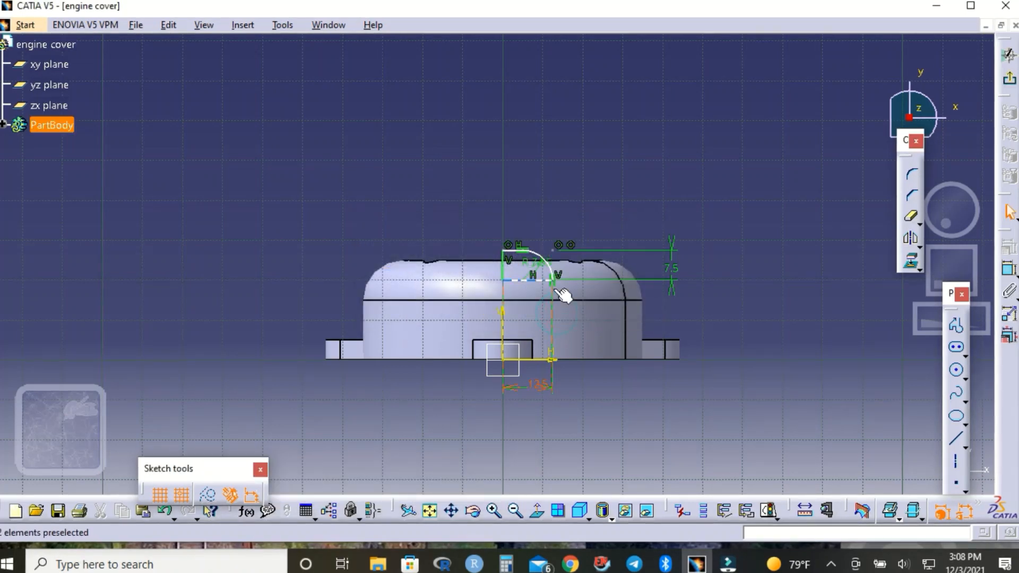
double_click(540, 265)
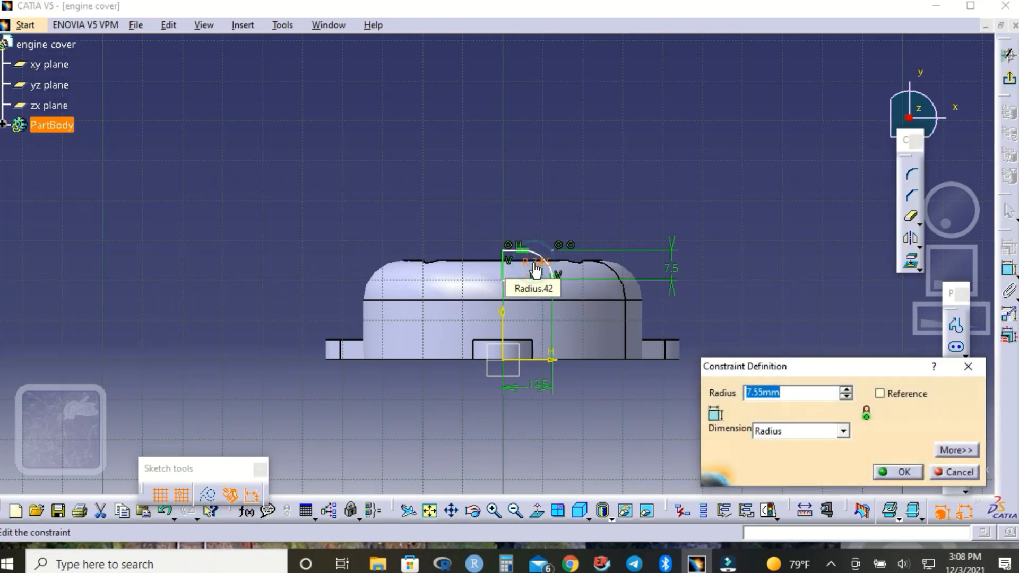
text(2)
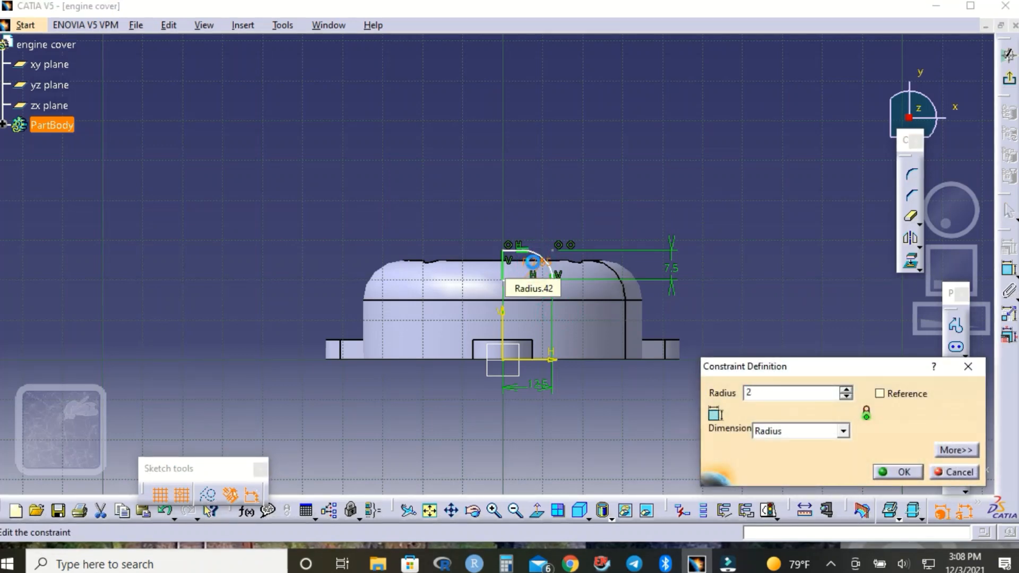
key(Return)
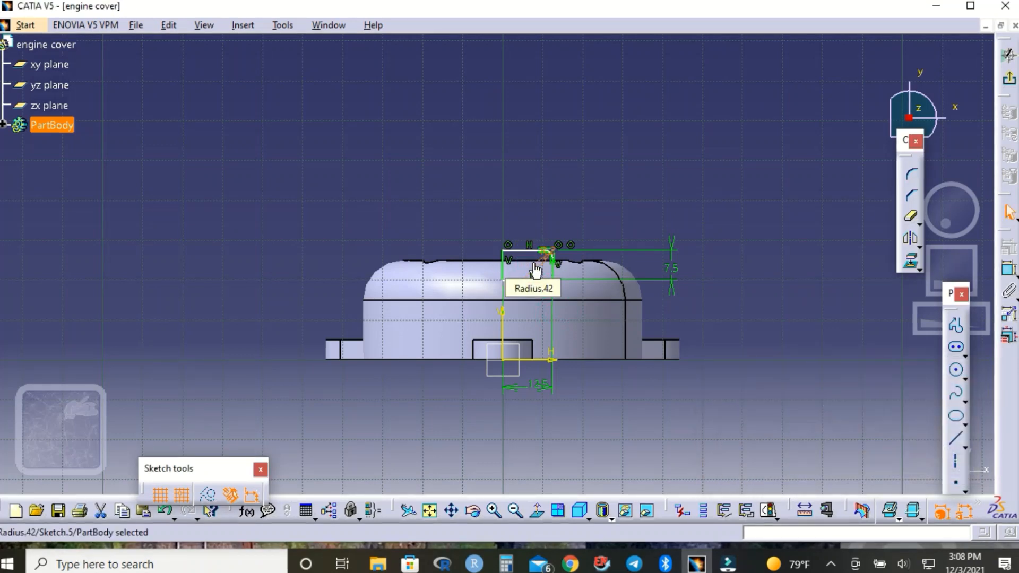
click(593, 194)
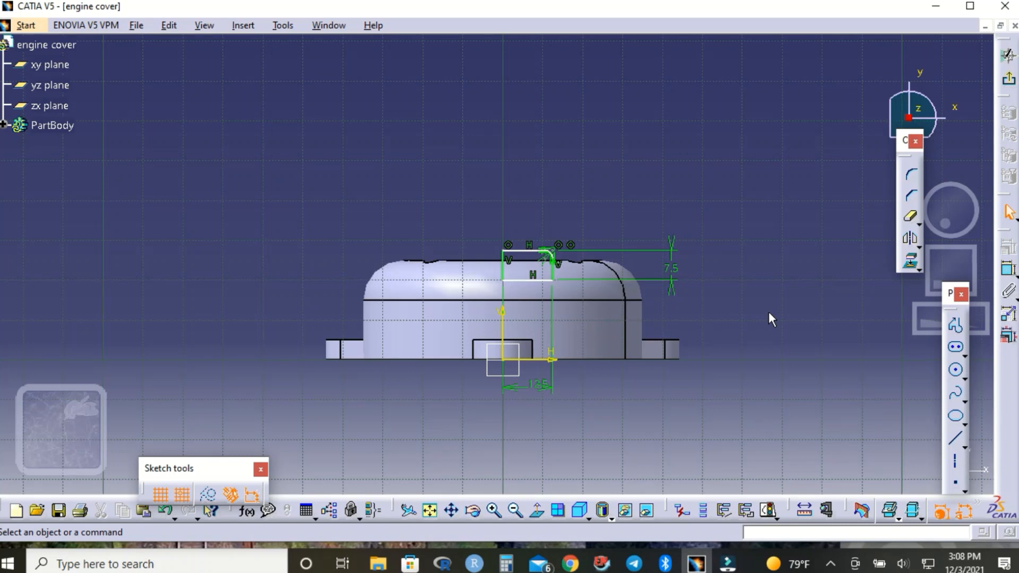
Constrain the distance between the horizontal axis and the rectangle's lower edge to 22.5 mm
click(1008, 273)
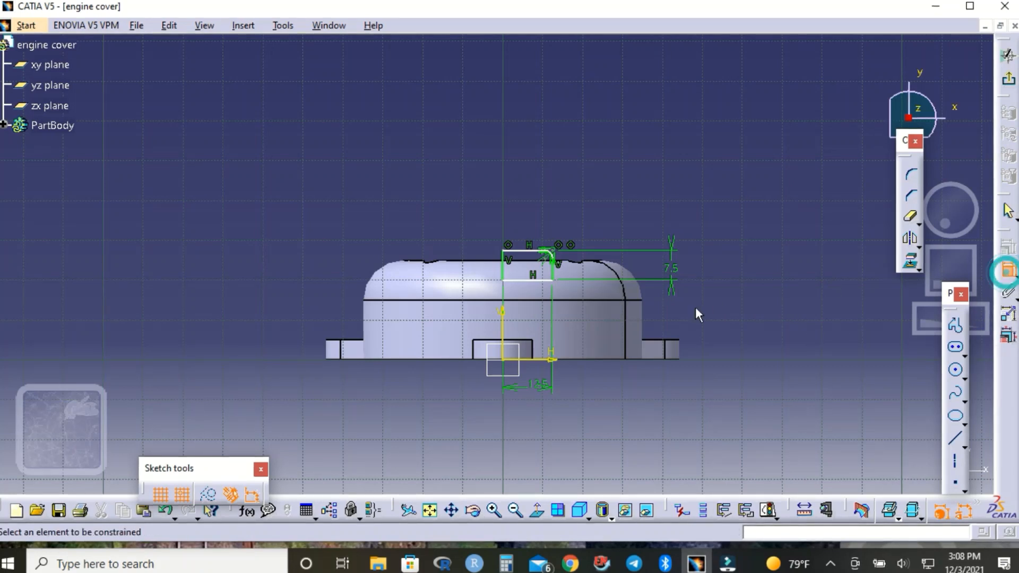
click(534, 359)
click(536, 278)
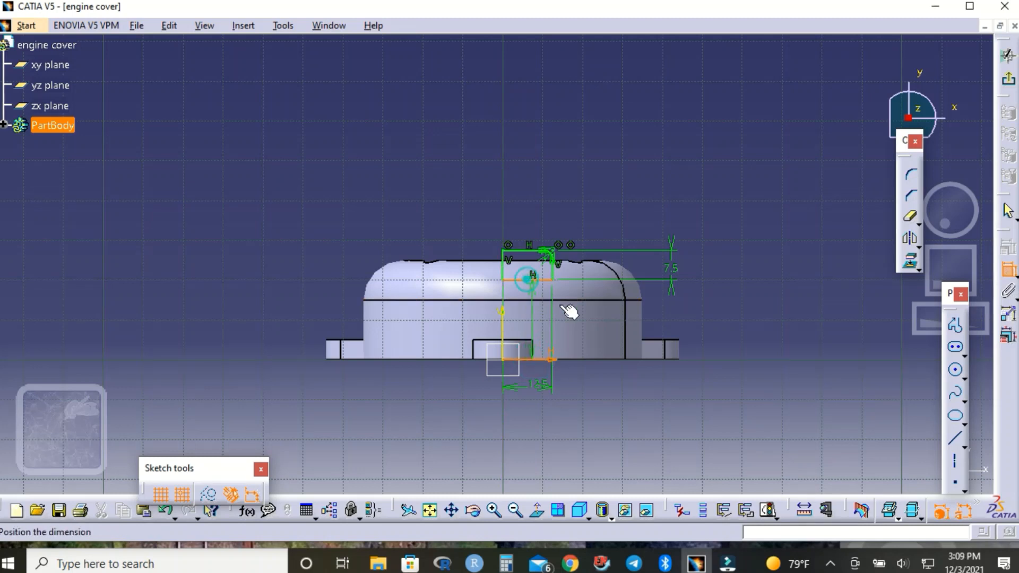
double_click(720, 336)
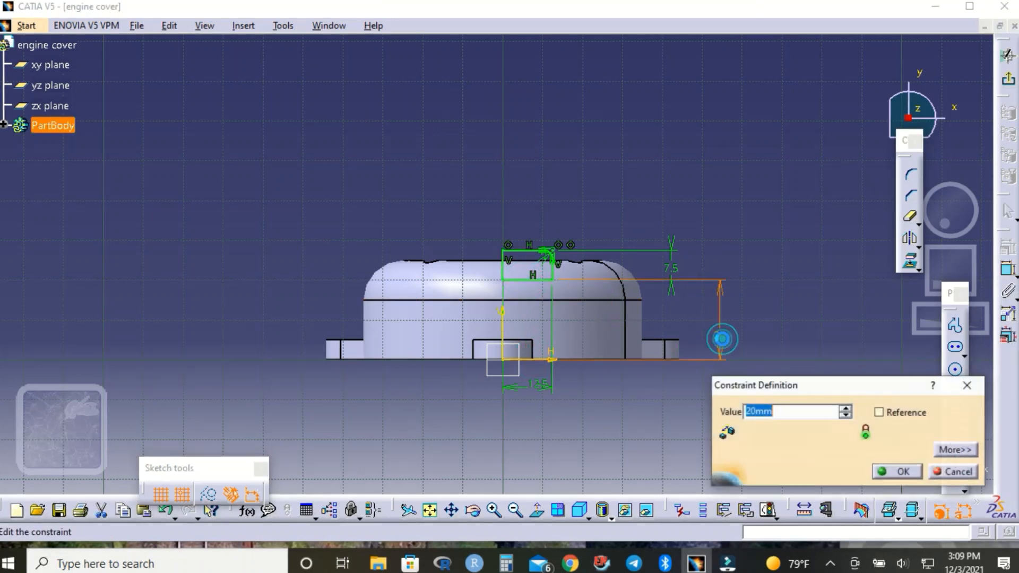
text(22.5)
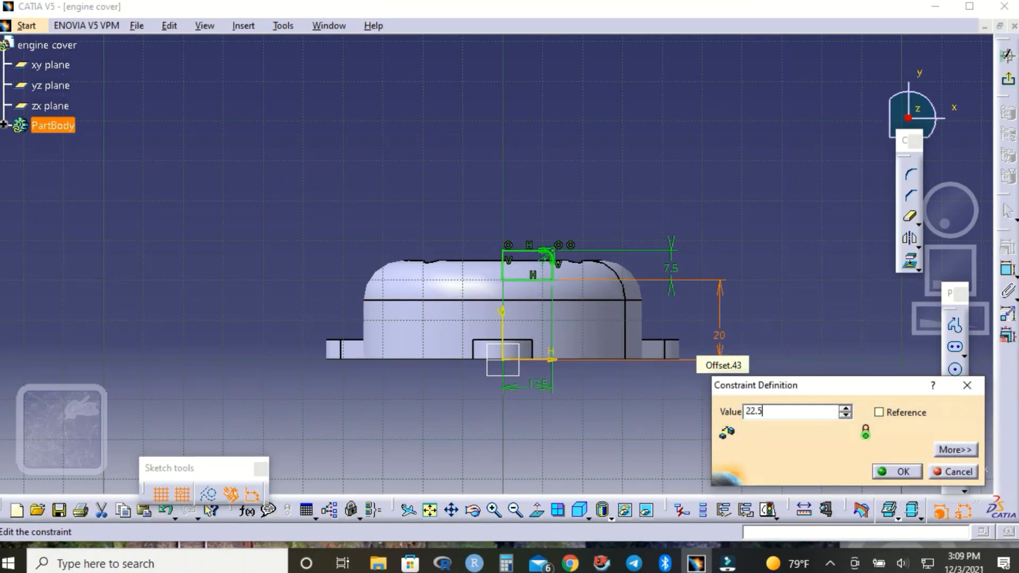
key(Return)
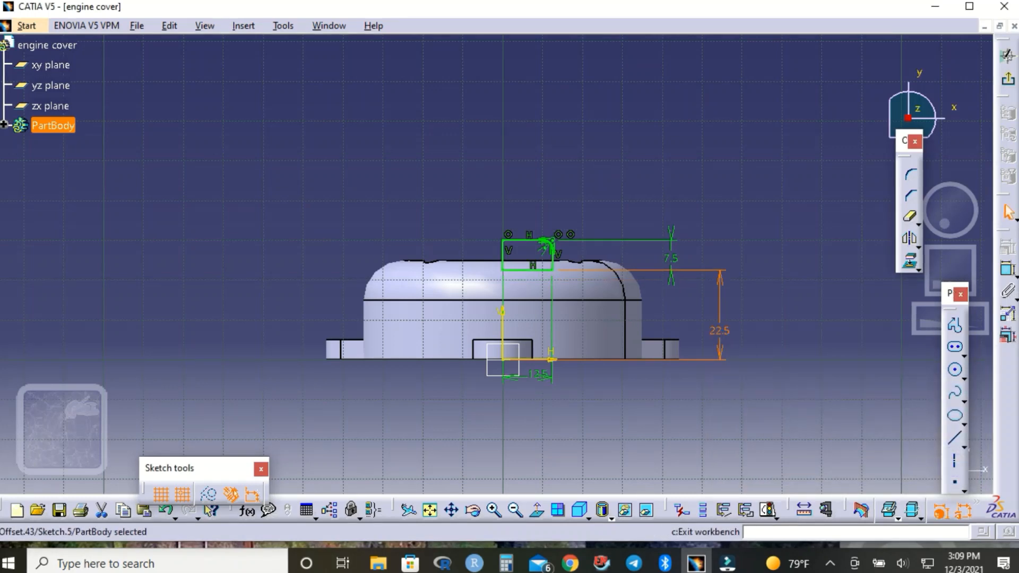
Finish the sketch and revolve the rectangle 360° with Shaft about its inner vertical edge to form the central boss
click(1007, 79)
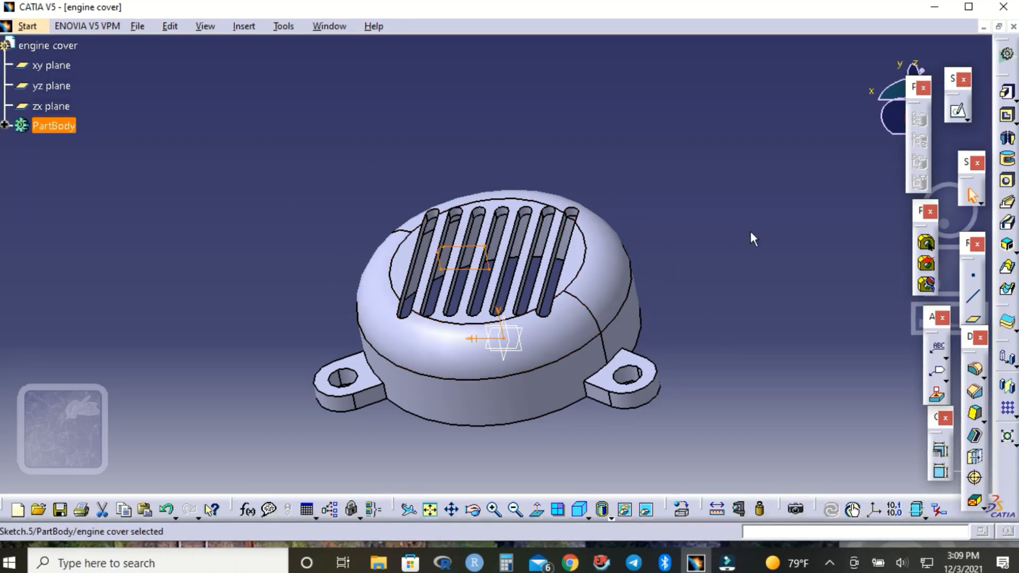
click(1007, 140)
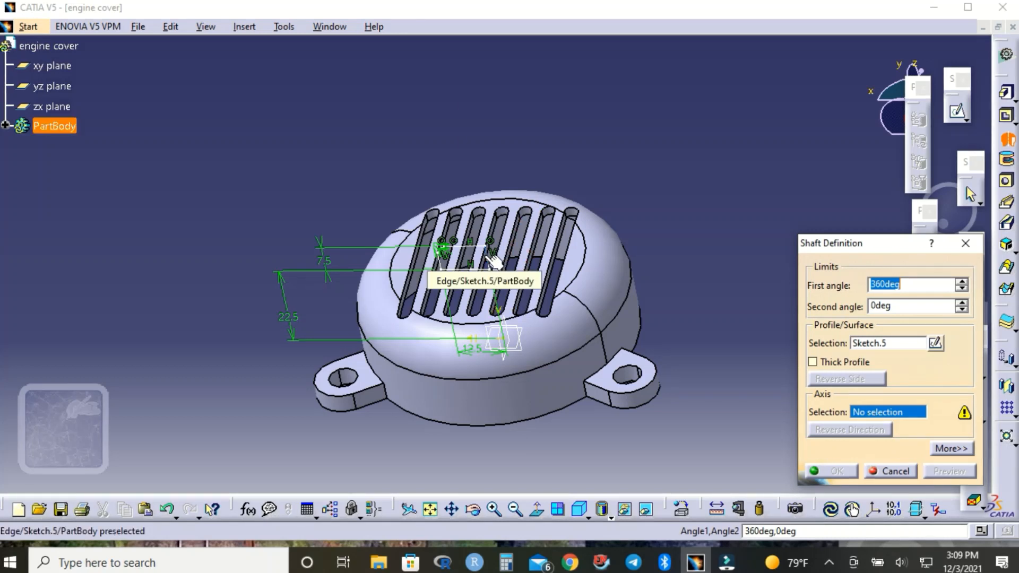
click(494, 260)
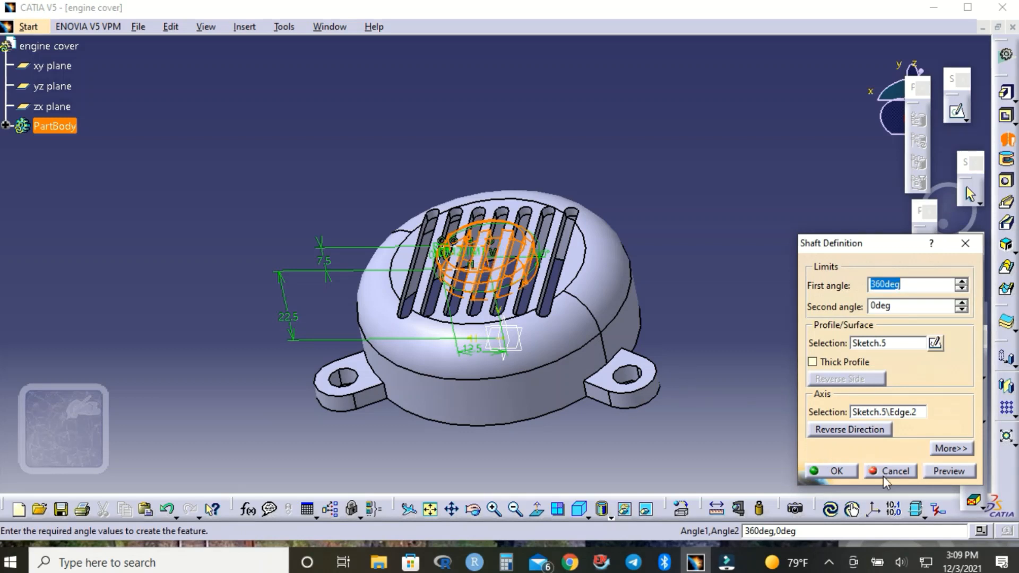
click(837, 471)
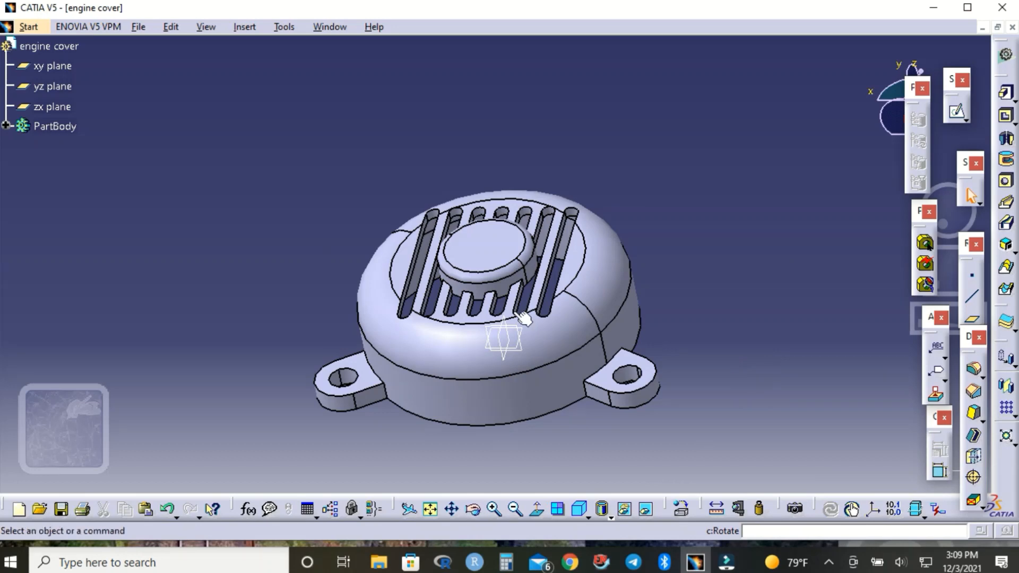
Sketch a circle of about 20 mm diameter centred on the origin on the boss's top face
click(486, 251)
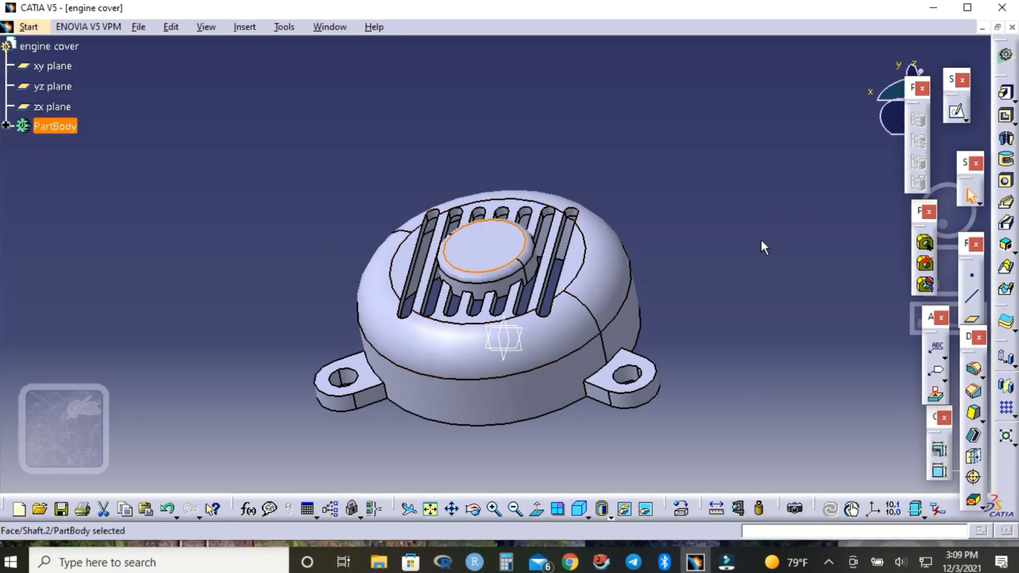
click(958, 115)
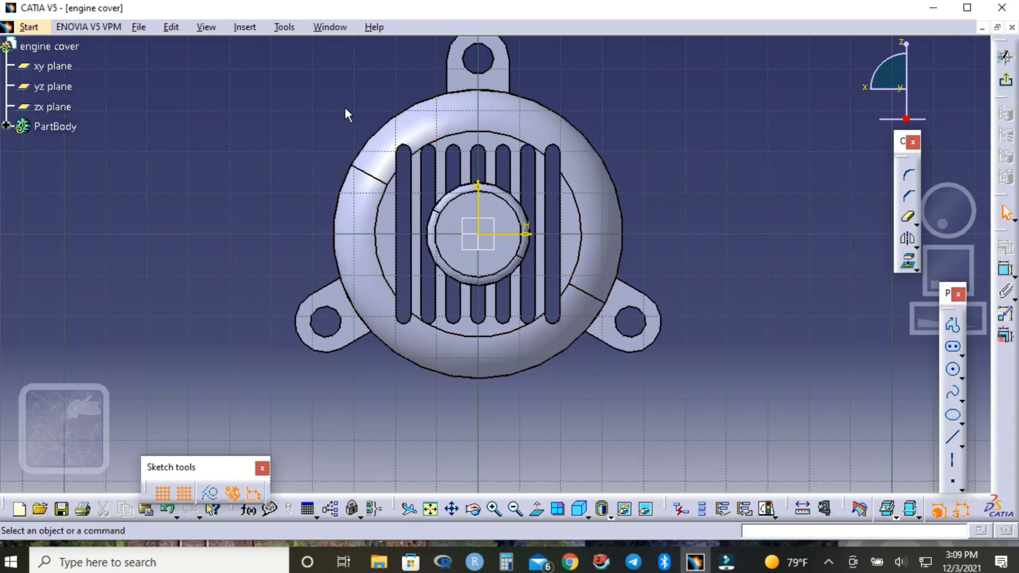
click(954, 371)
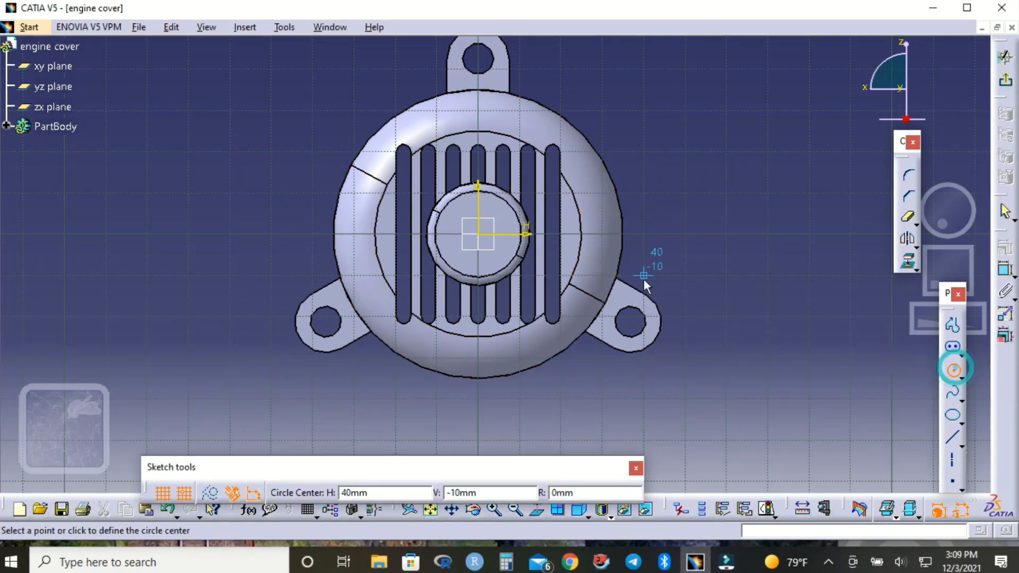
click(484, 238)
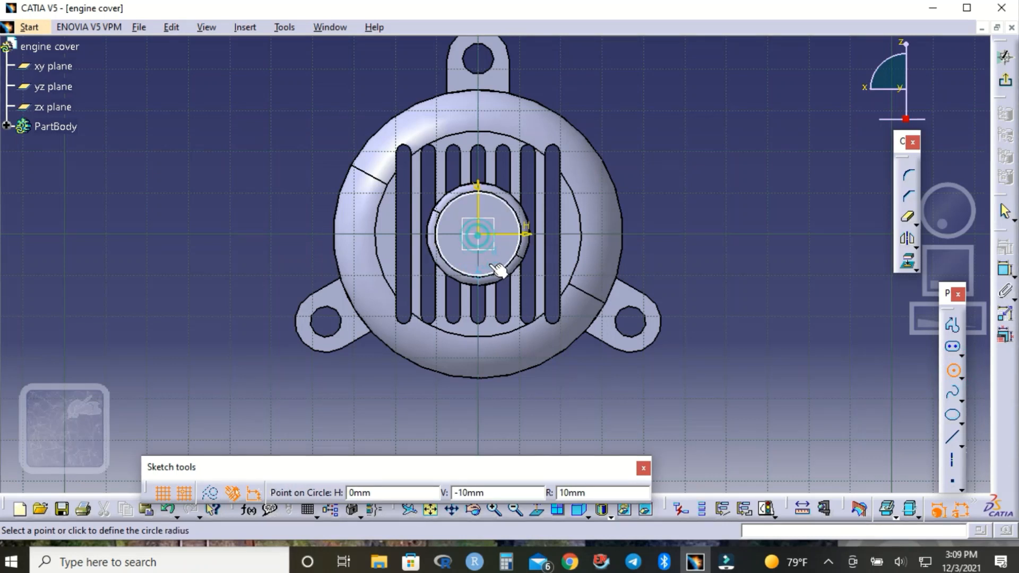
click(500, 257)
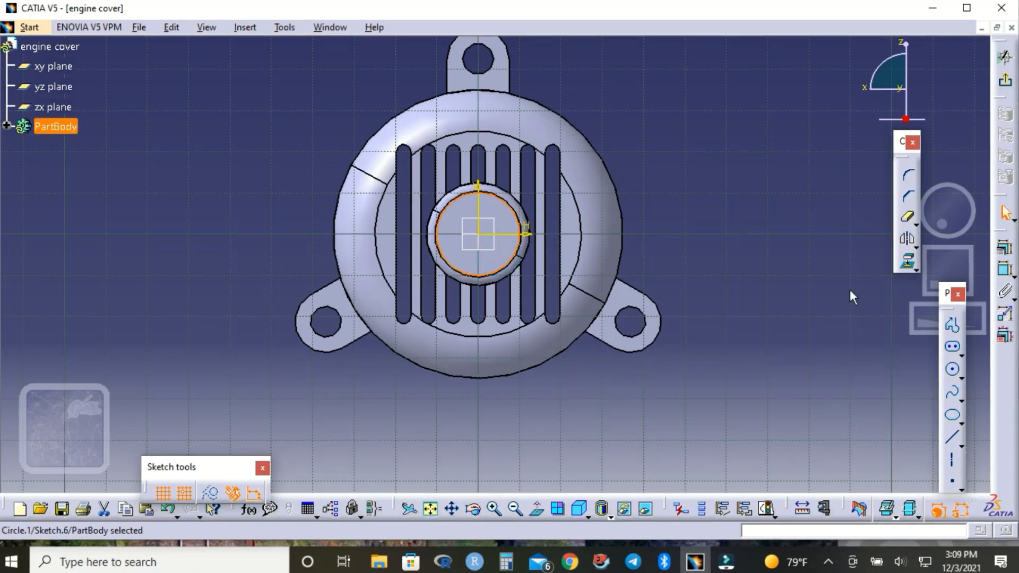
Dimension the circle's diameter and set it to 15 mm
click(1004, 269)
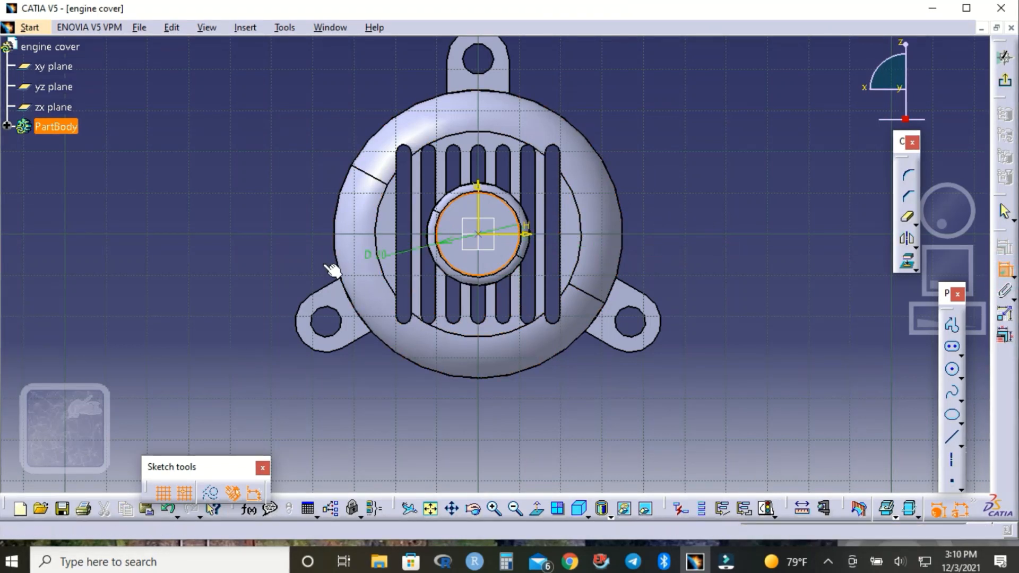
click(277, 255)
double_click(277, 255)
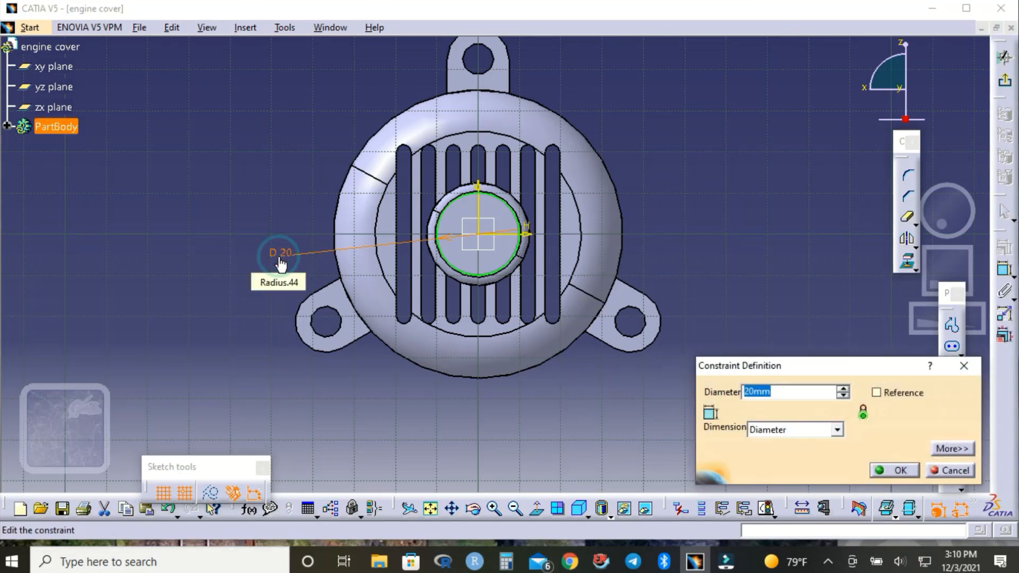
text(15)
key(Return)
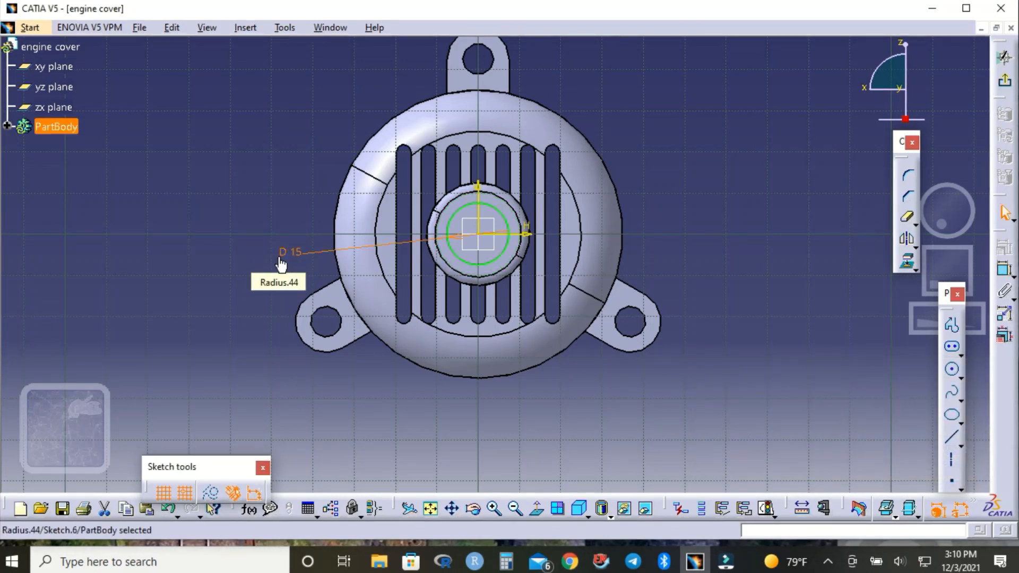
Finish the sketch and cut the circle through the boss with a Pocket of type Up to last
click(1004, 80)
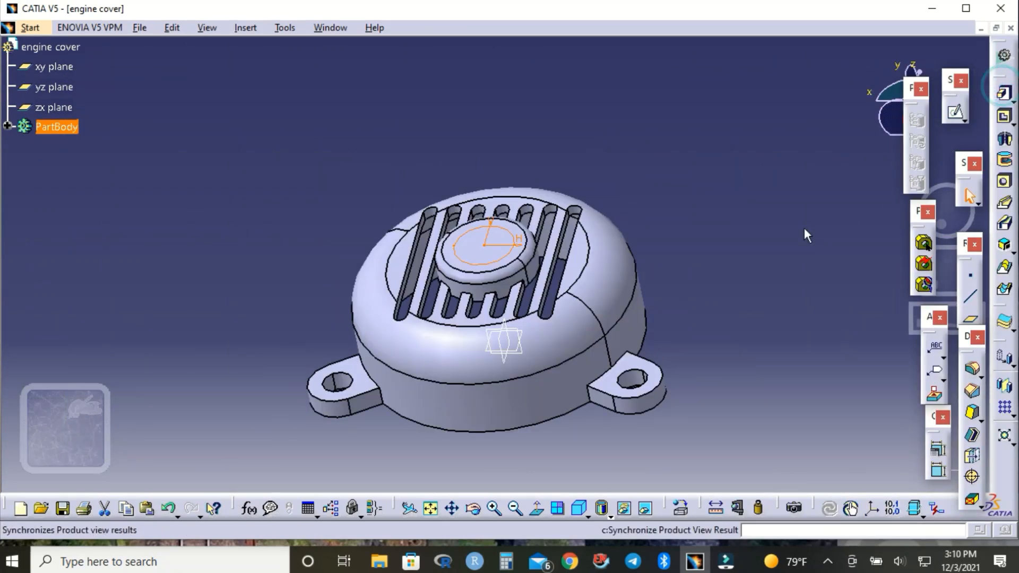
click(1004, 118)
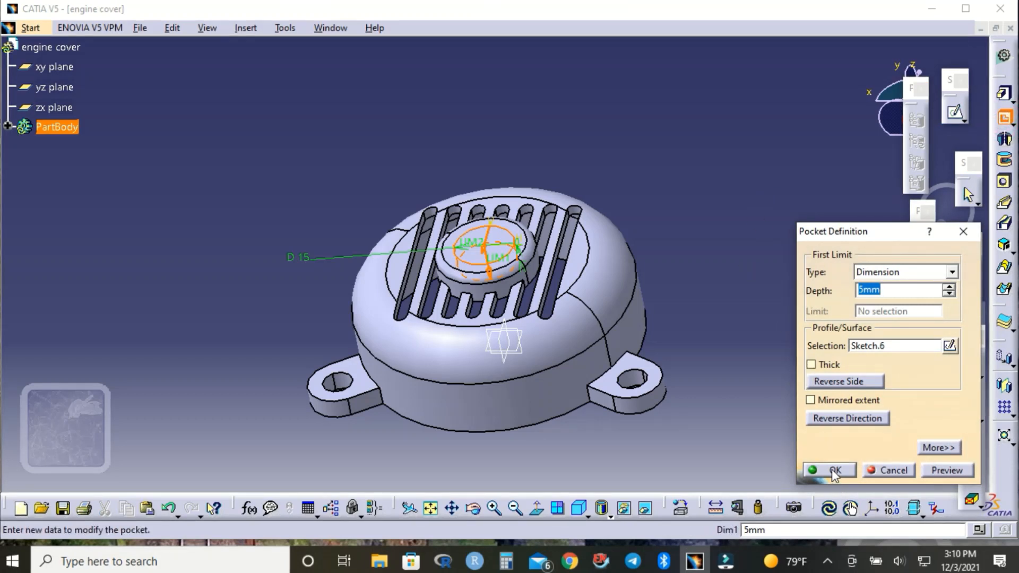
click(951, 272)
click(889, 309)
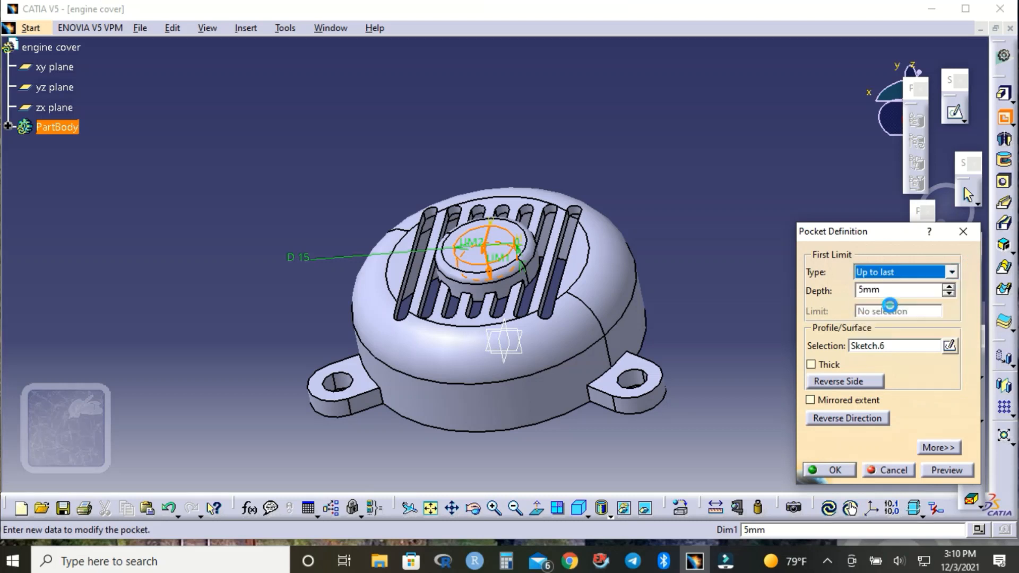
click(929, 472)
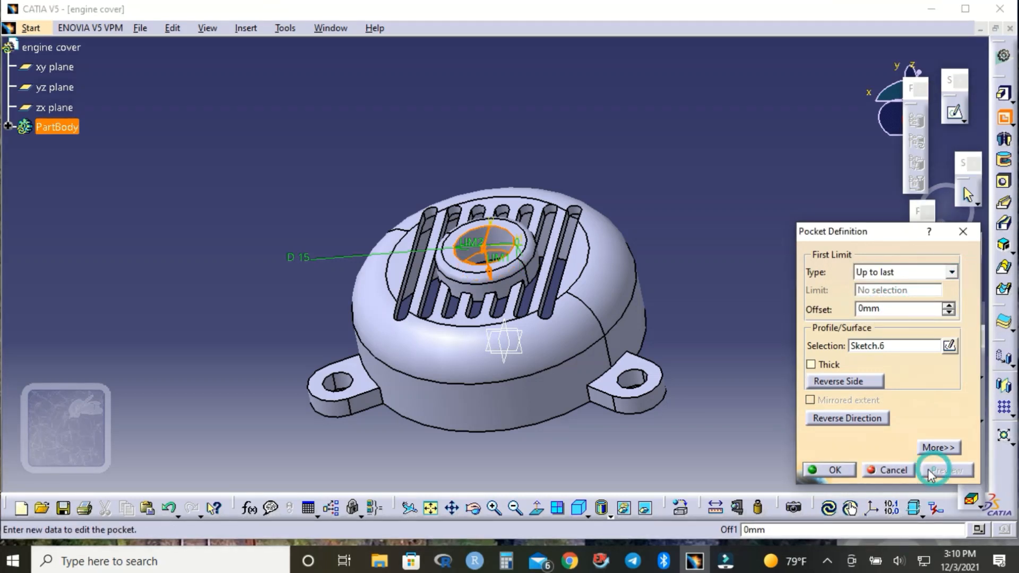
click(834, 470)
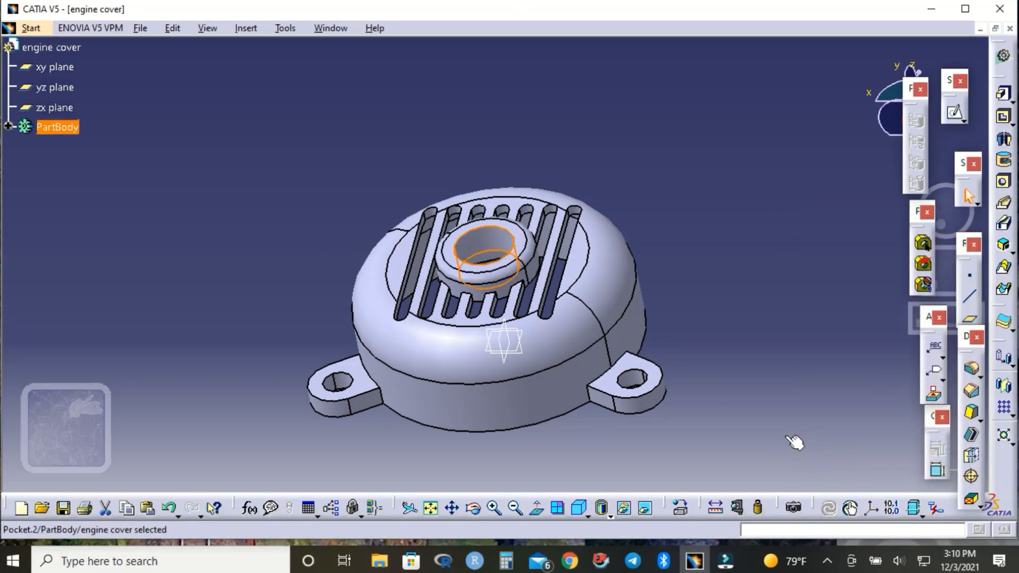
Try a transparency of 81 on the cover's rounded outer face, and set its transparency to 7
click(474, 508)
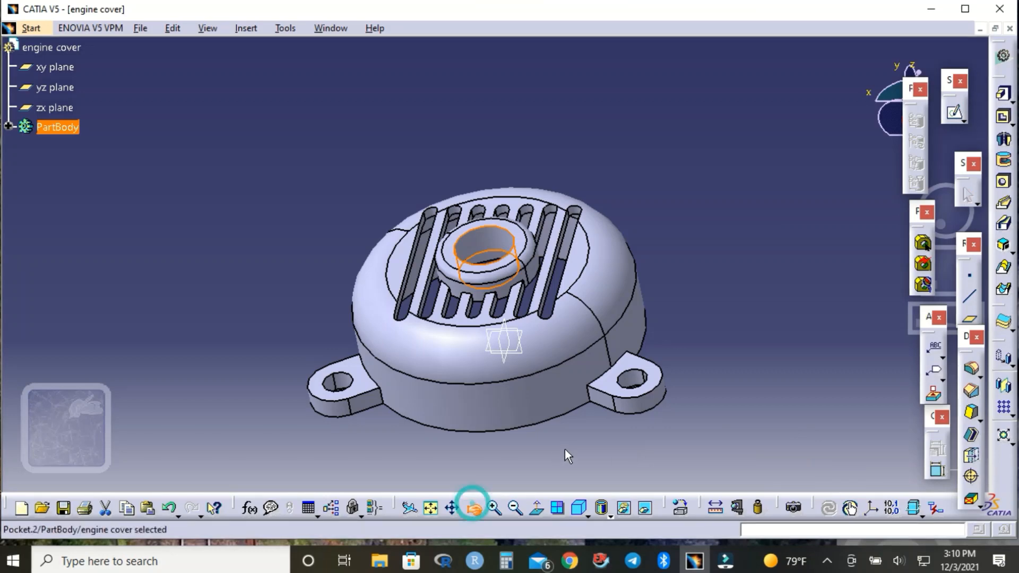
drag(570, 444, 730, 352)
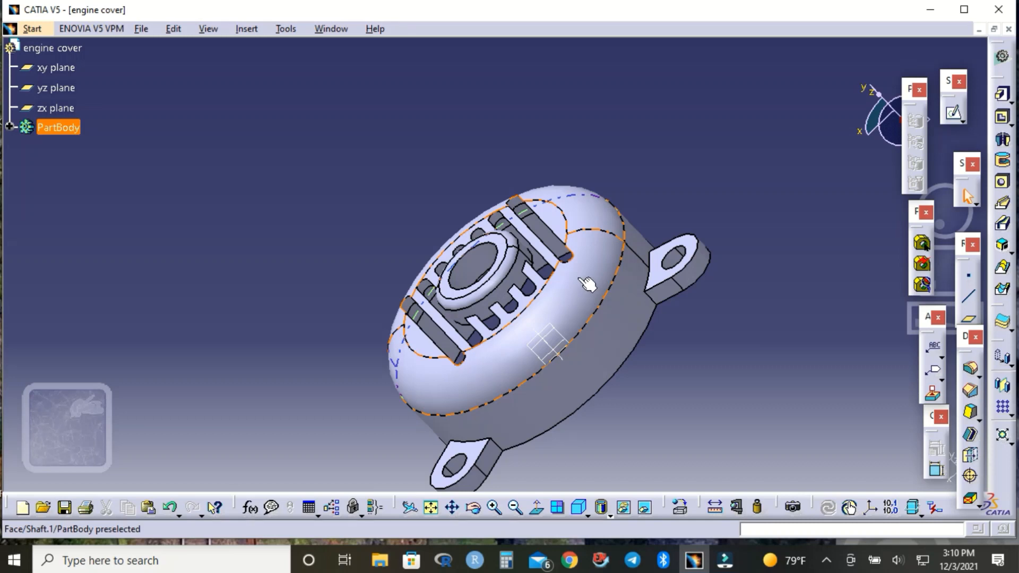
right_click(564, 313)
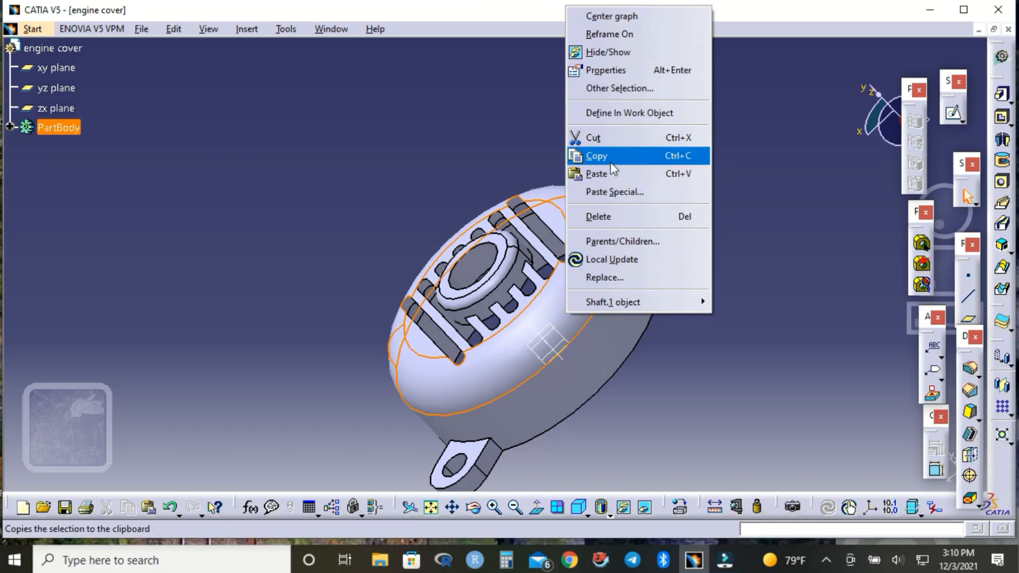
click(602, 74)
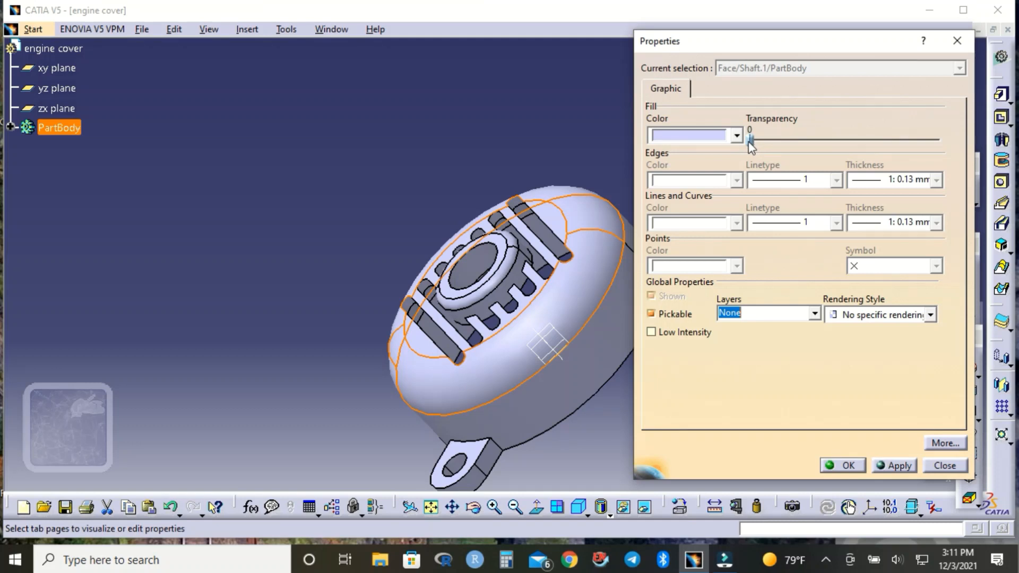
drag(750, 140, 809, 143)
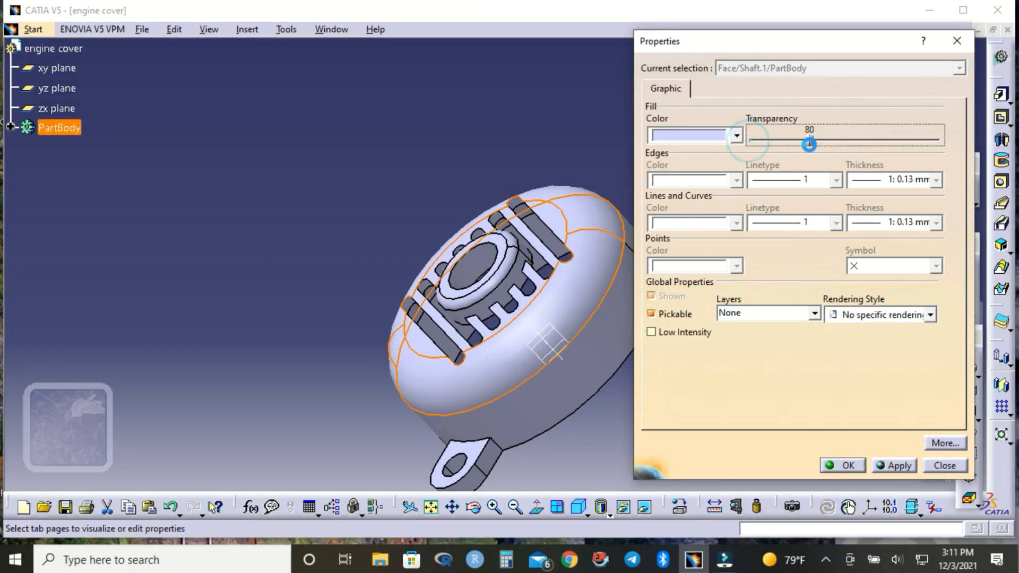
click(897, 466)
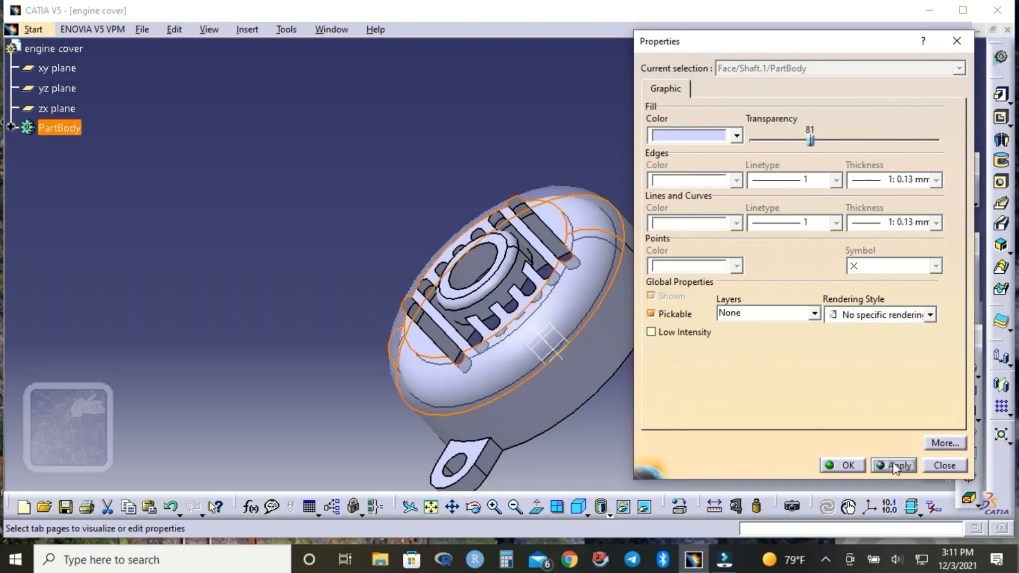
drag(810, 141, 757, 142)
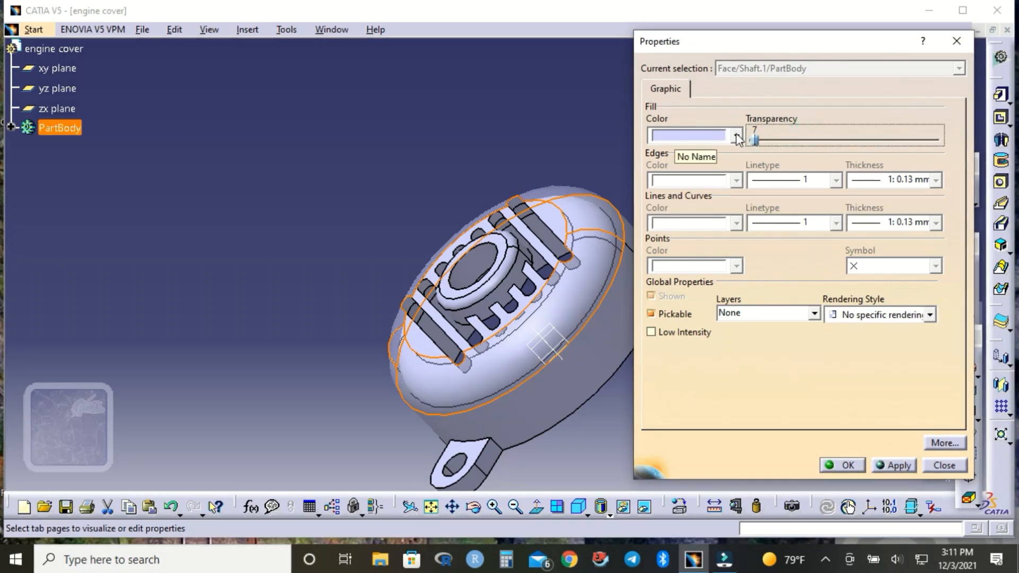
Set the fill colour of the rounded outer face to blue and apply the graphic properties
click(736, 136)
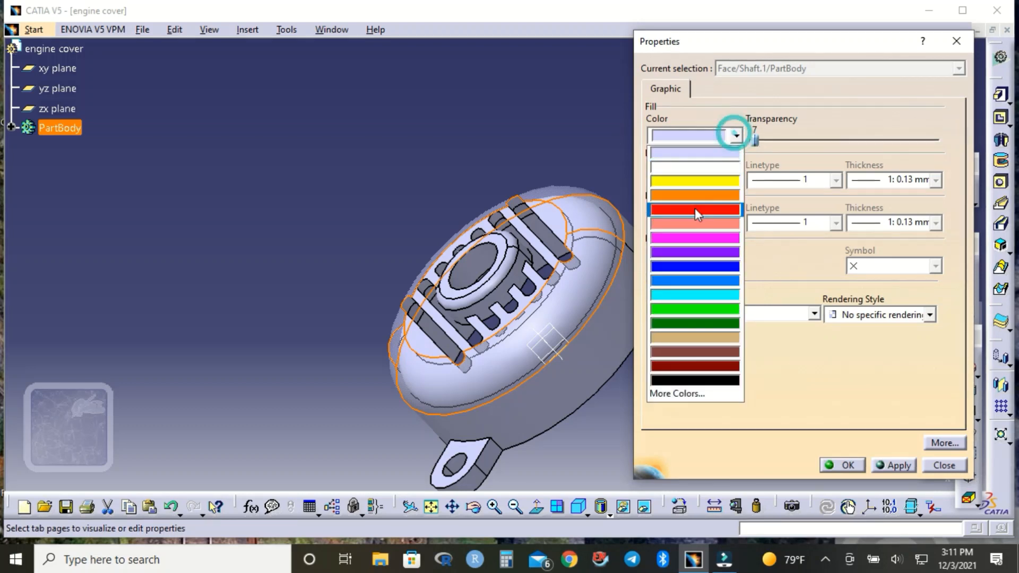
click(685, 266)
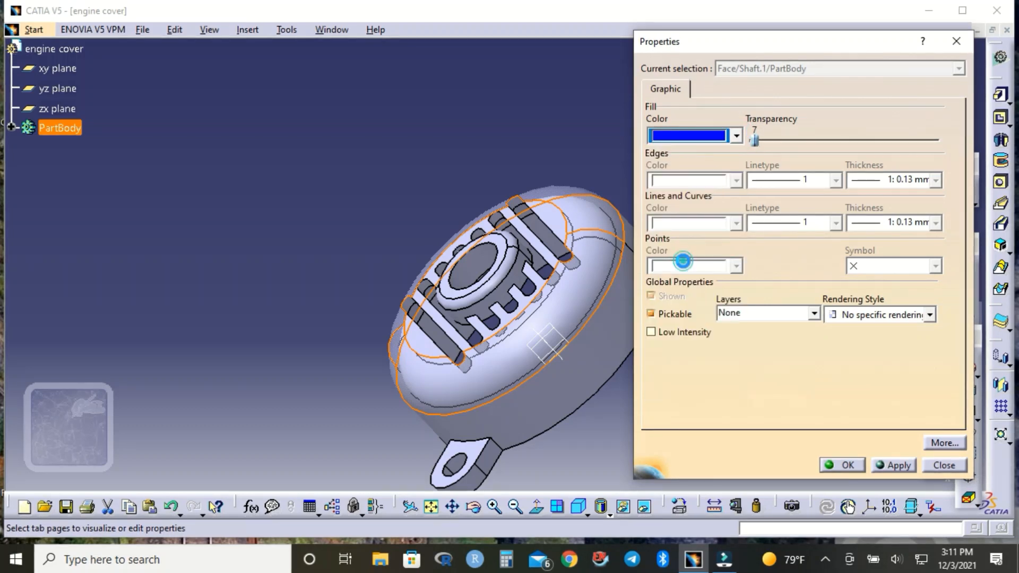
click(843, 466)
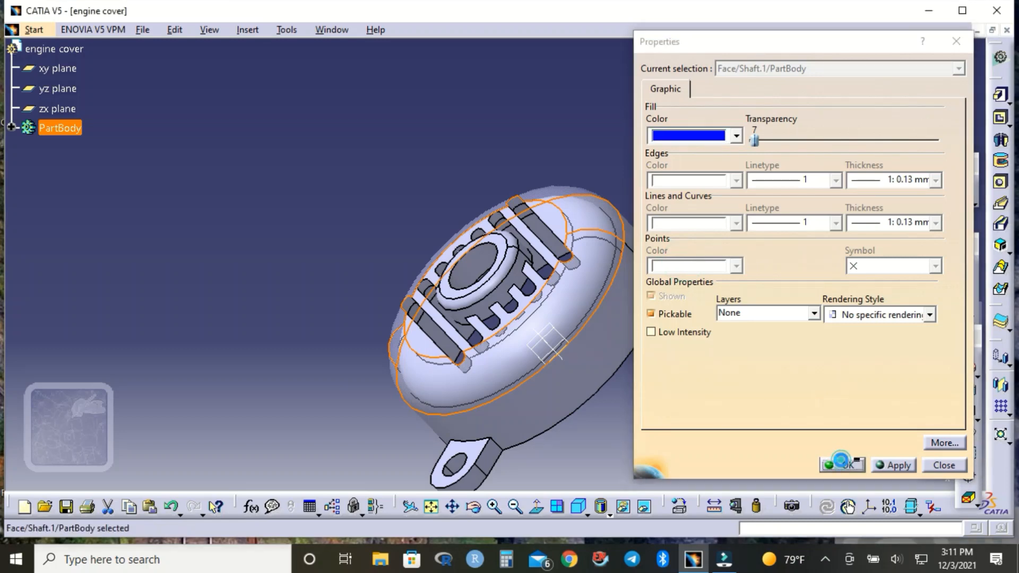
click(751, 352)
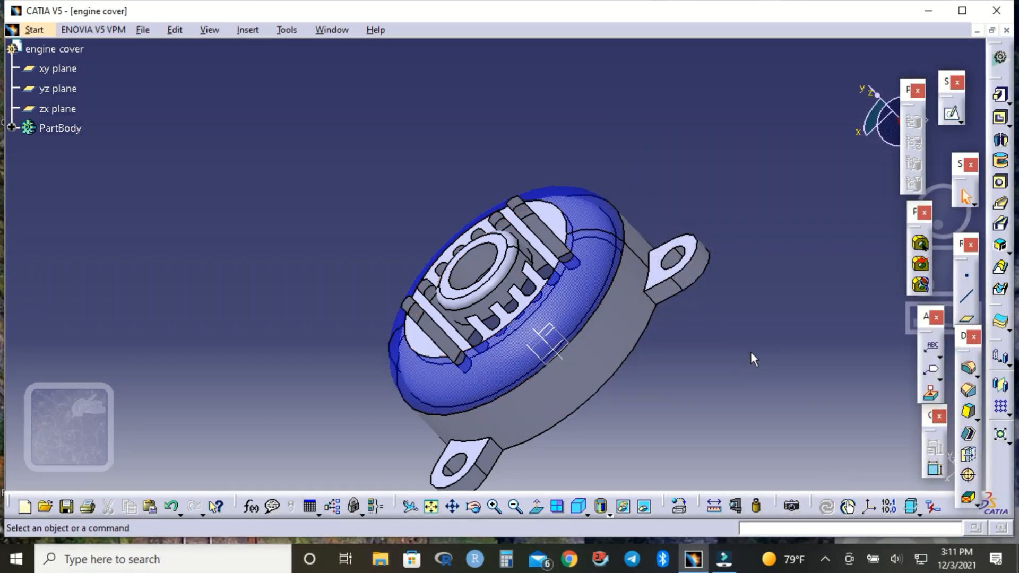
click(750, 351)
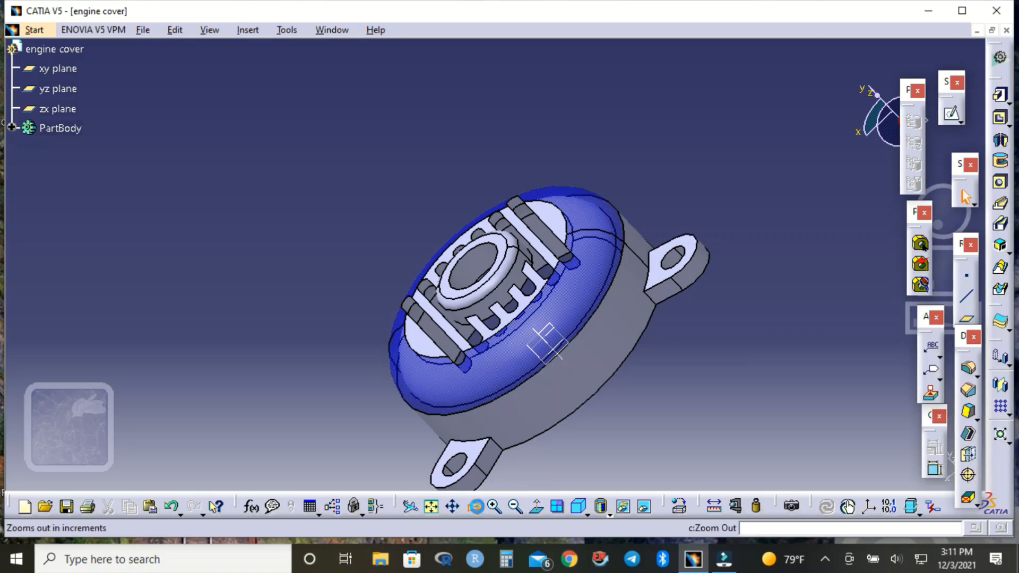
click(476, 506)
drag(600, 421, 616, 336)
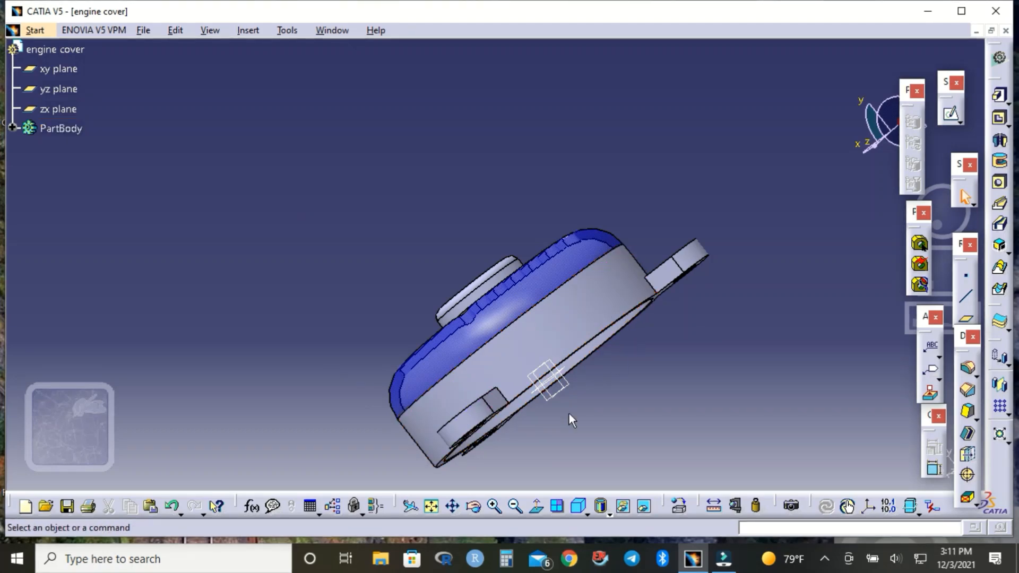
click(474, 506)
drag(484, 382, 610, 319)
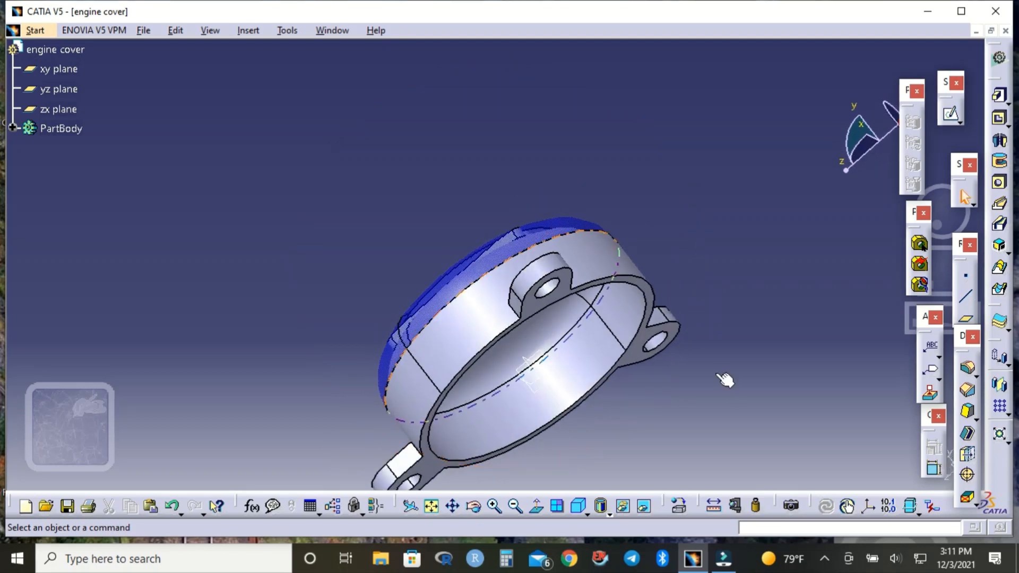
click(825, 559)
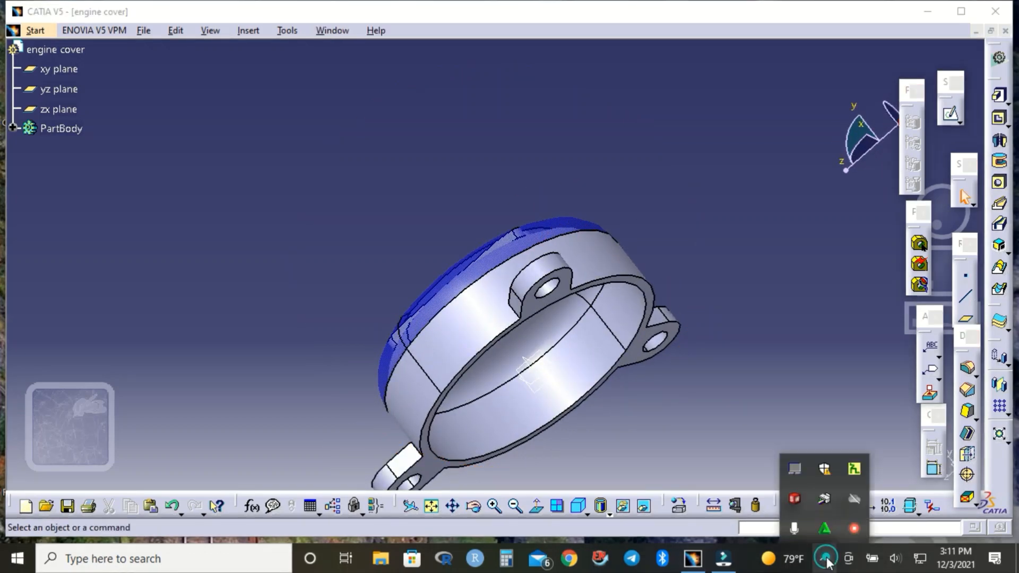
right_click(852, 528)
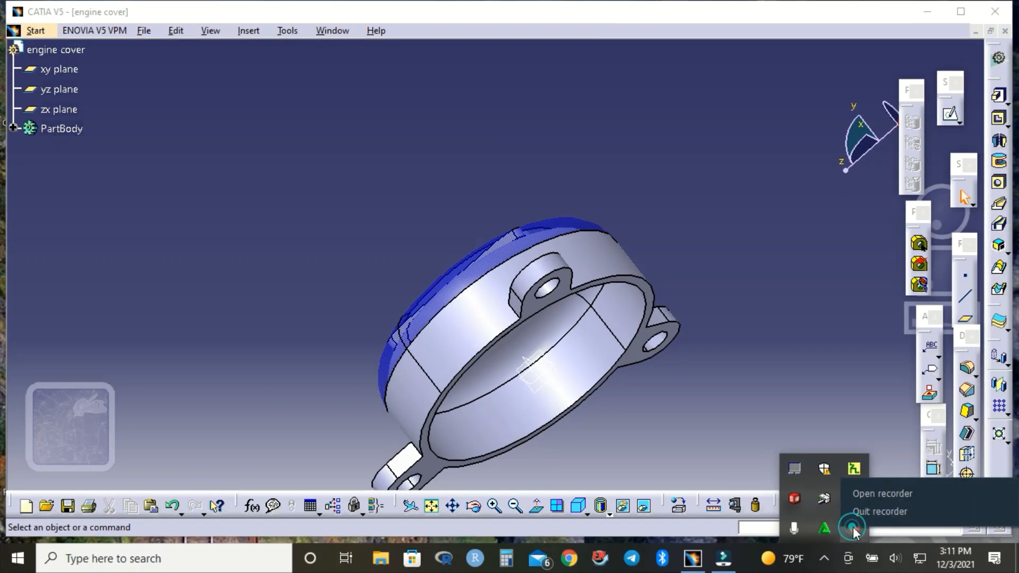